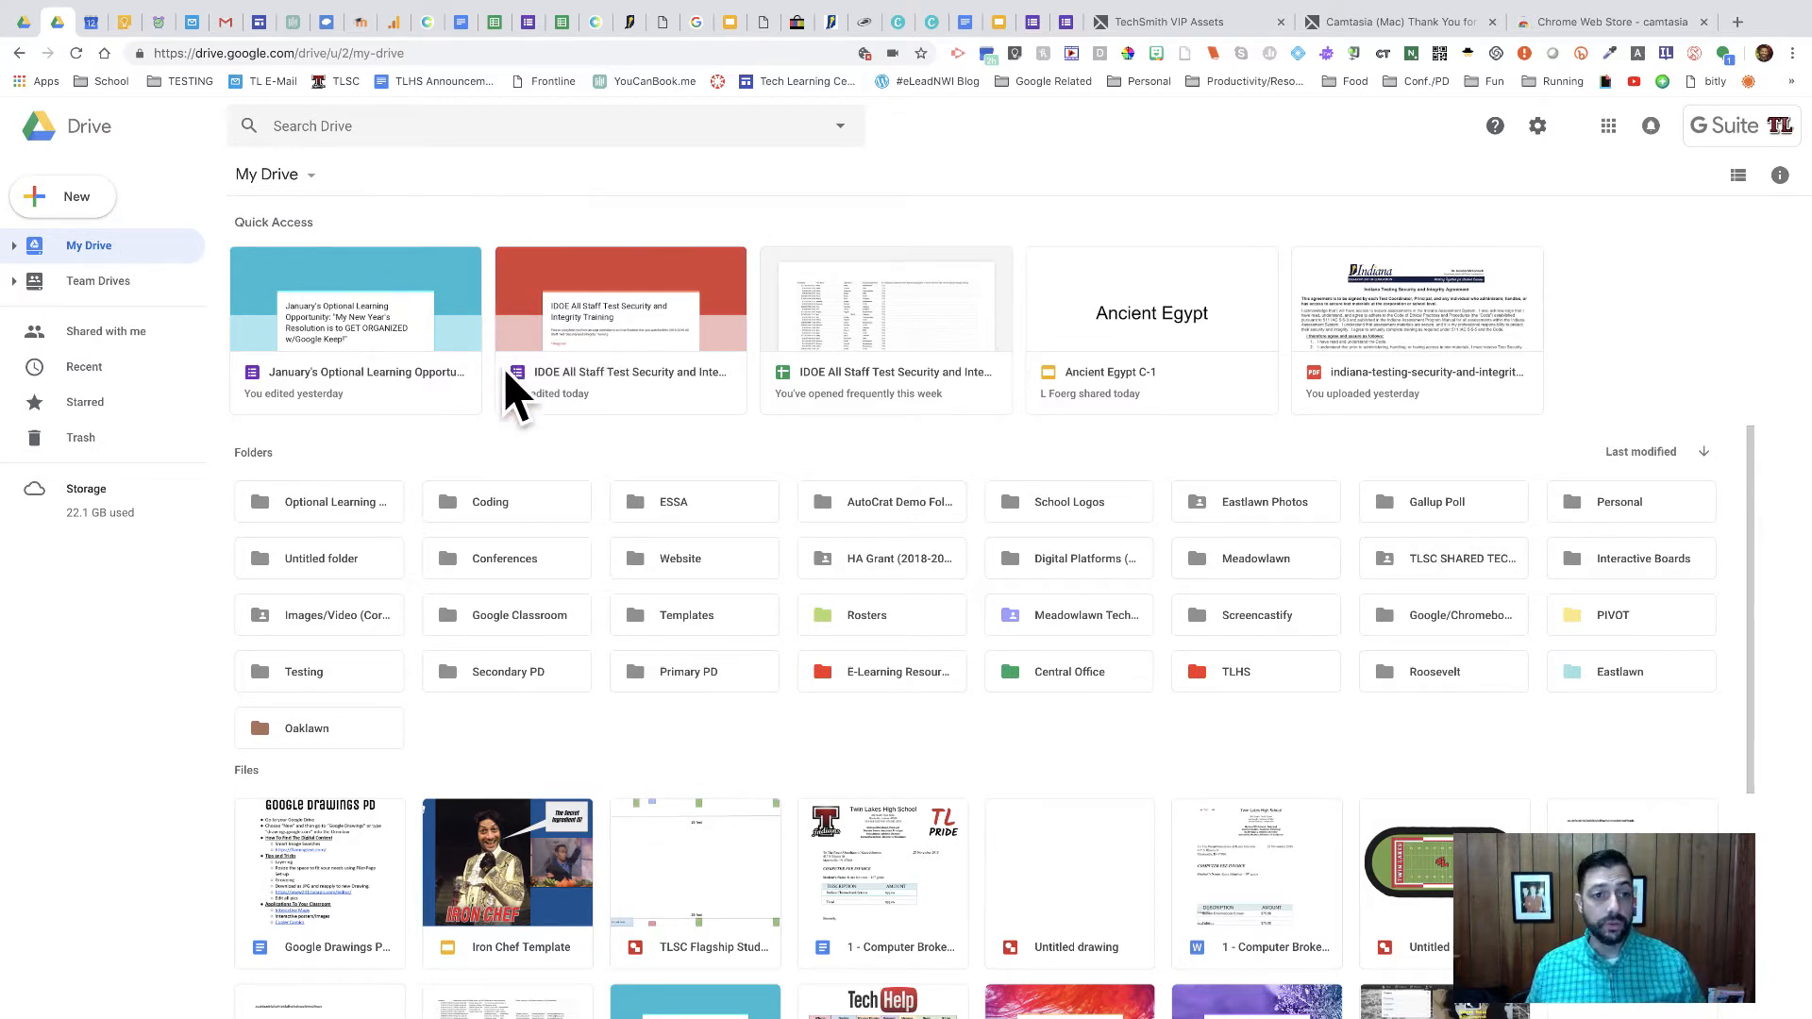
Create a new blank Google Drawings file from My Drive.
left_click(58, 200)
mouse_move(114, 408)
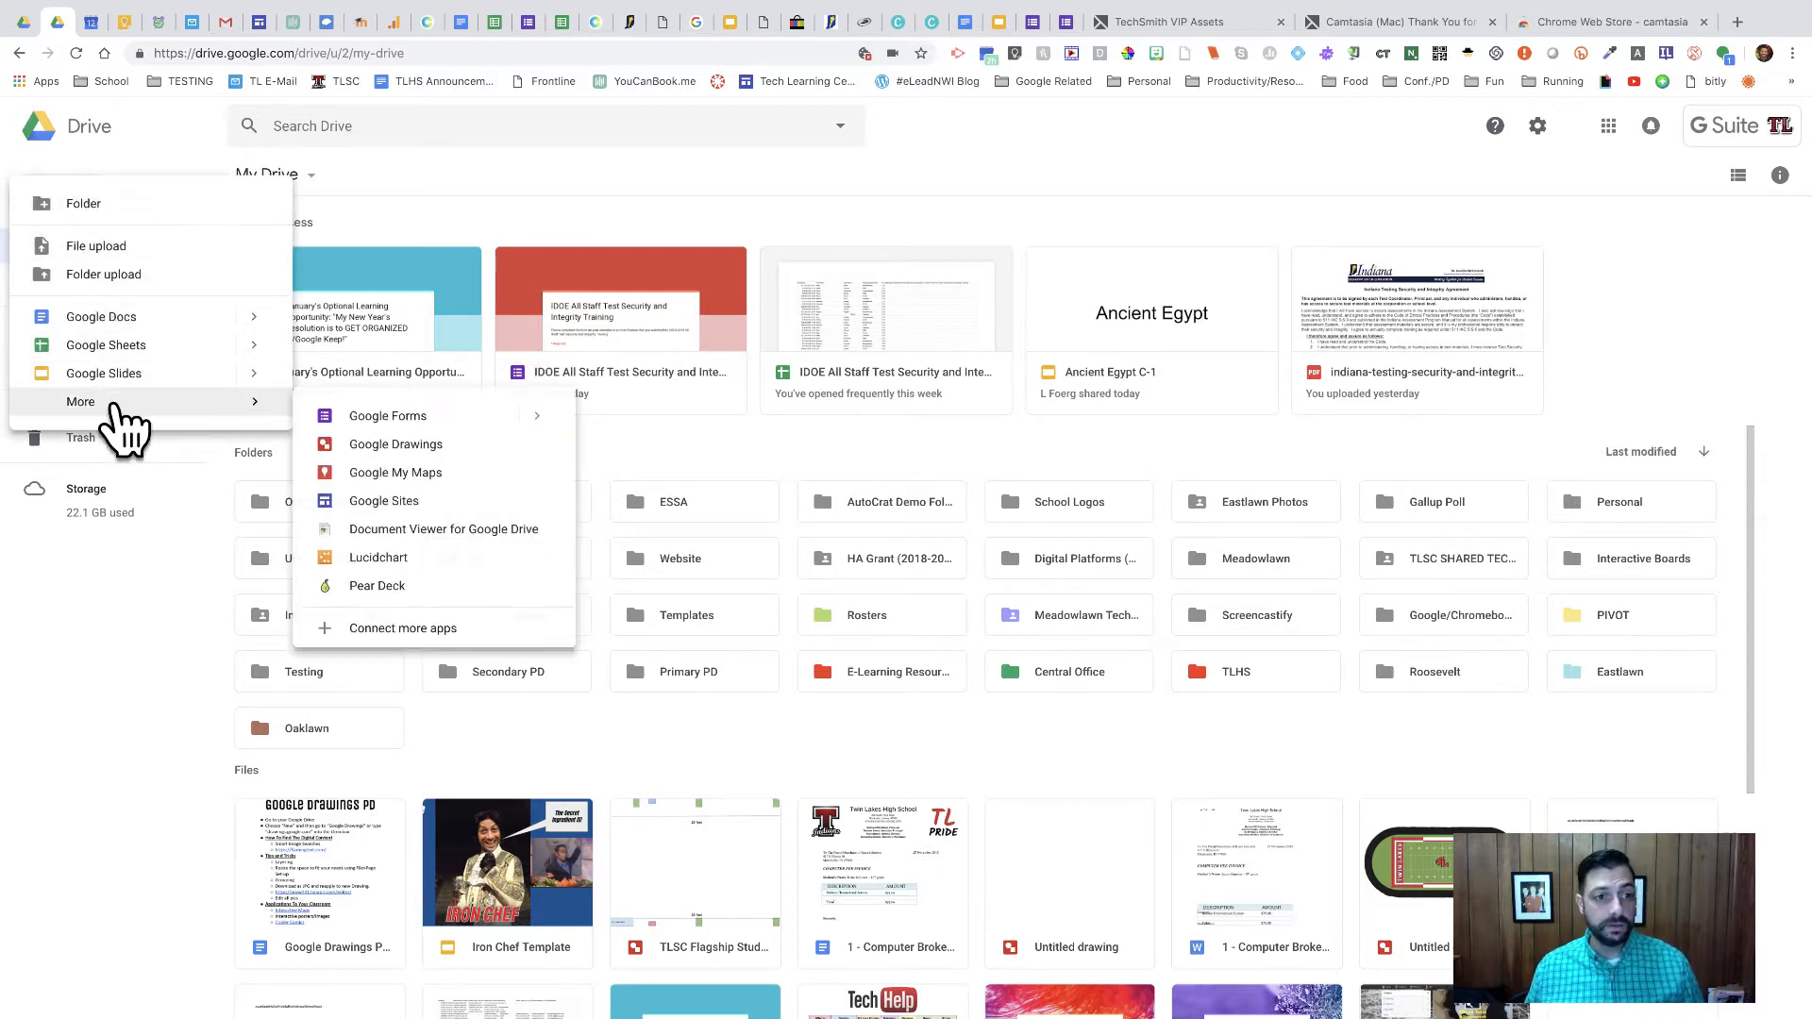
left_click(437, 475)
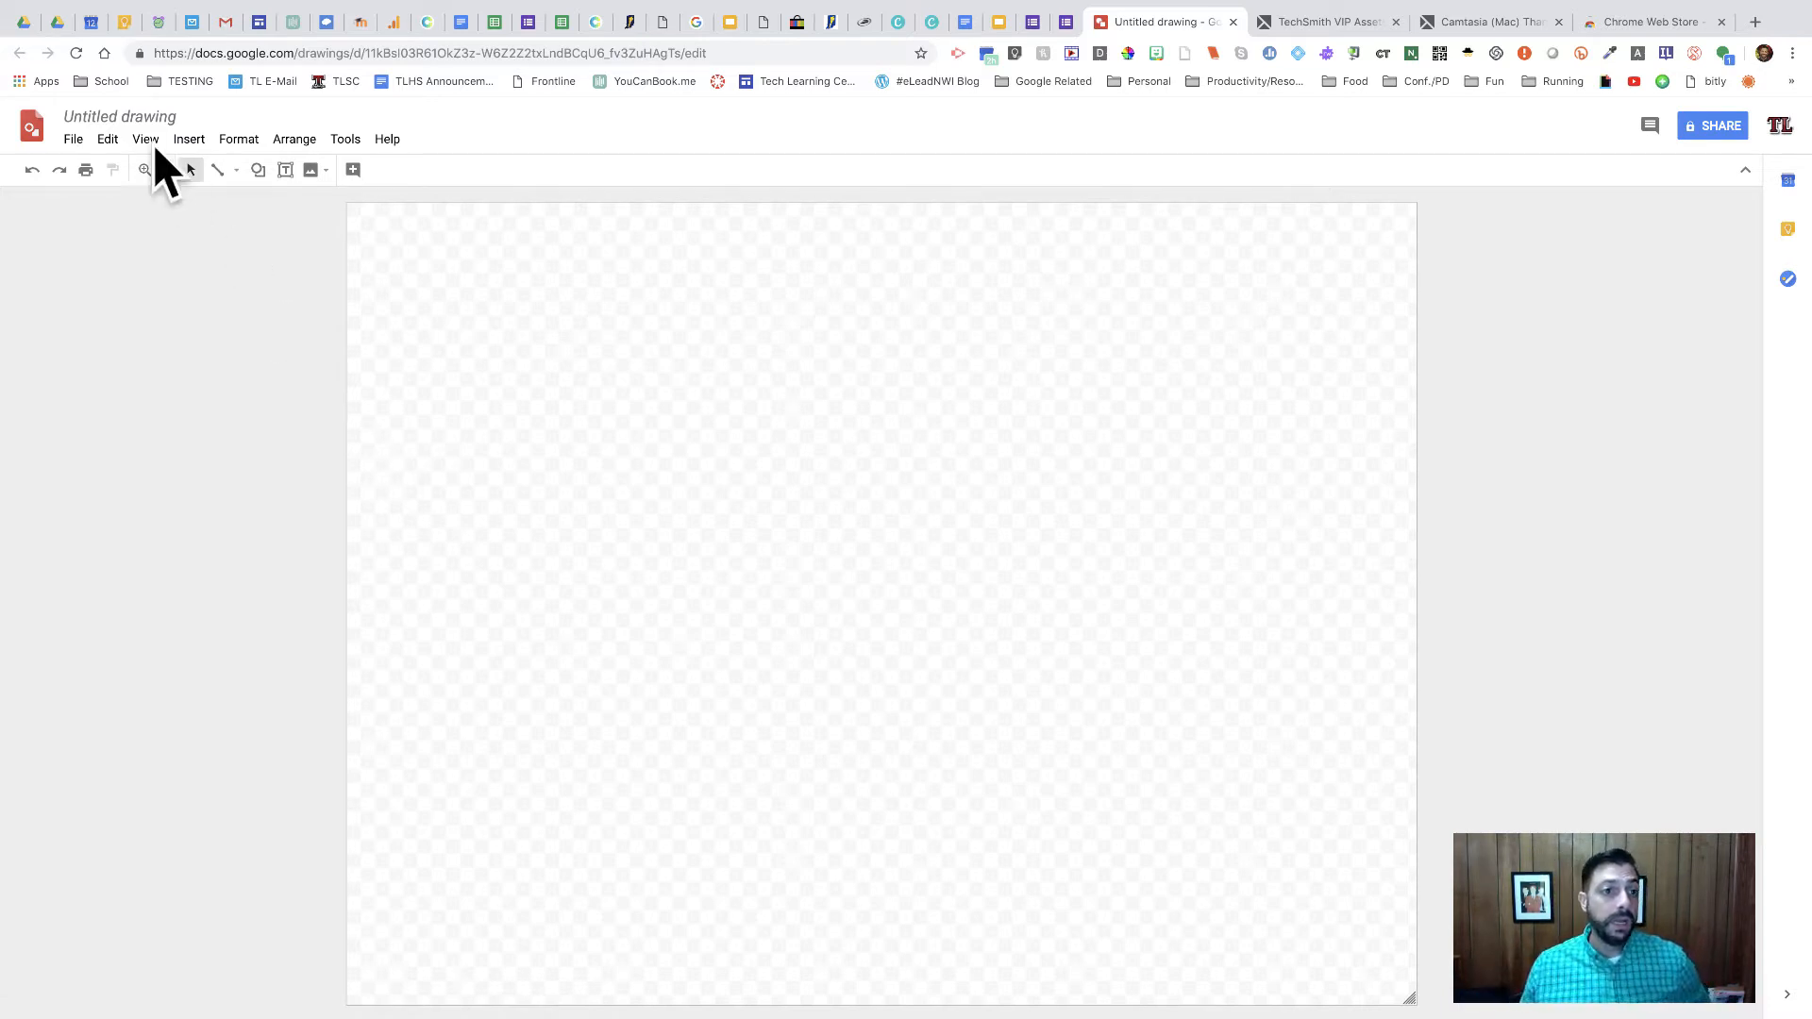
Rename the untitled drawing as tutorial.
left_click(123, 114)
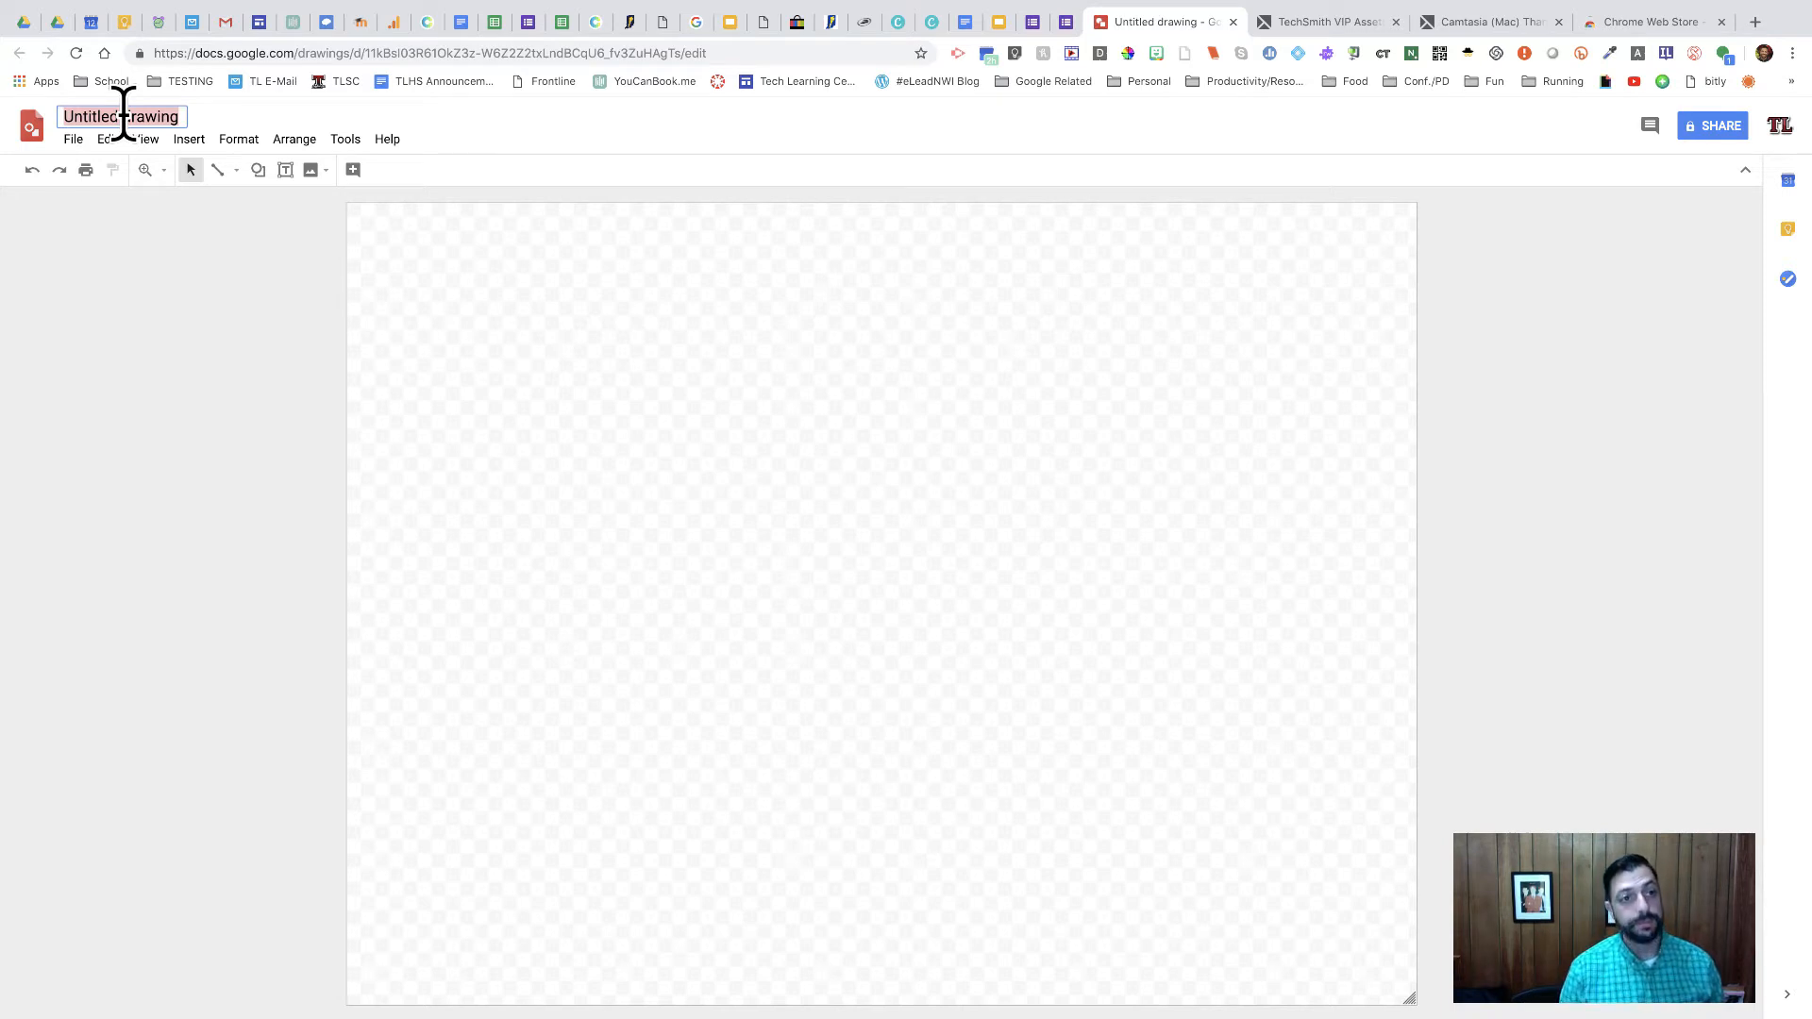
type("tutorial")
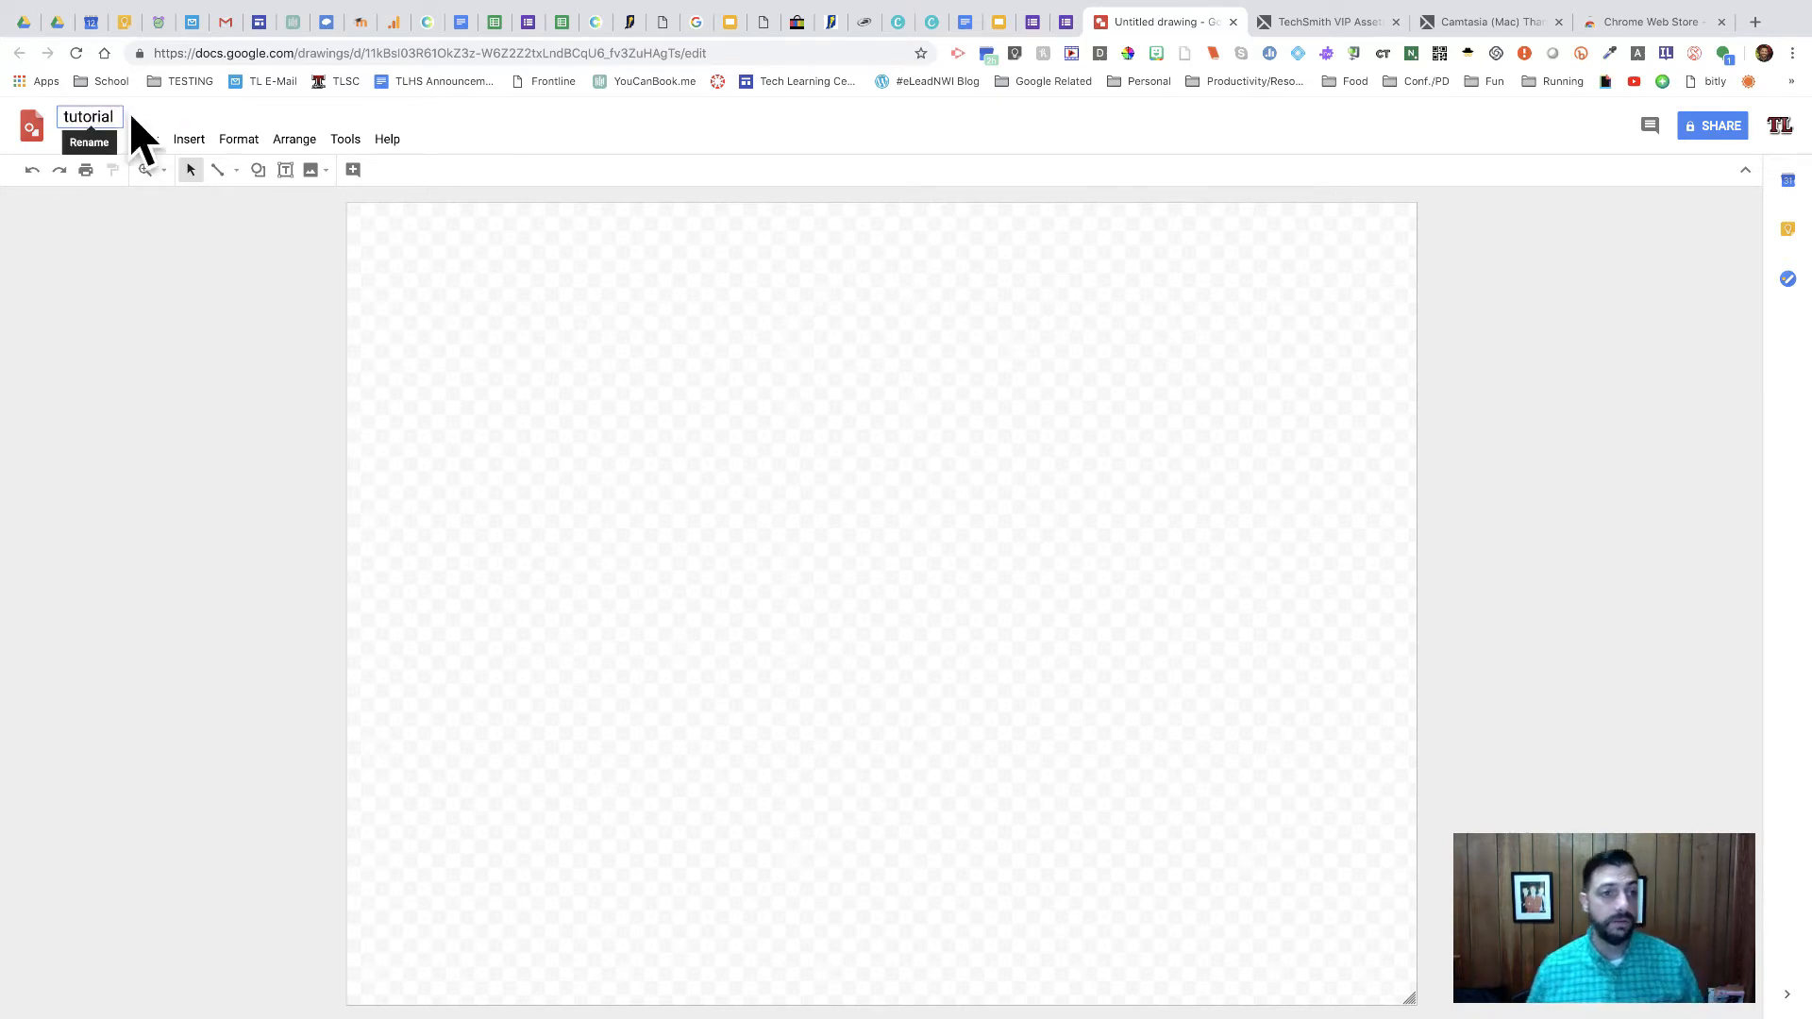
left_click(504, 331)
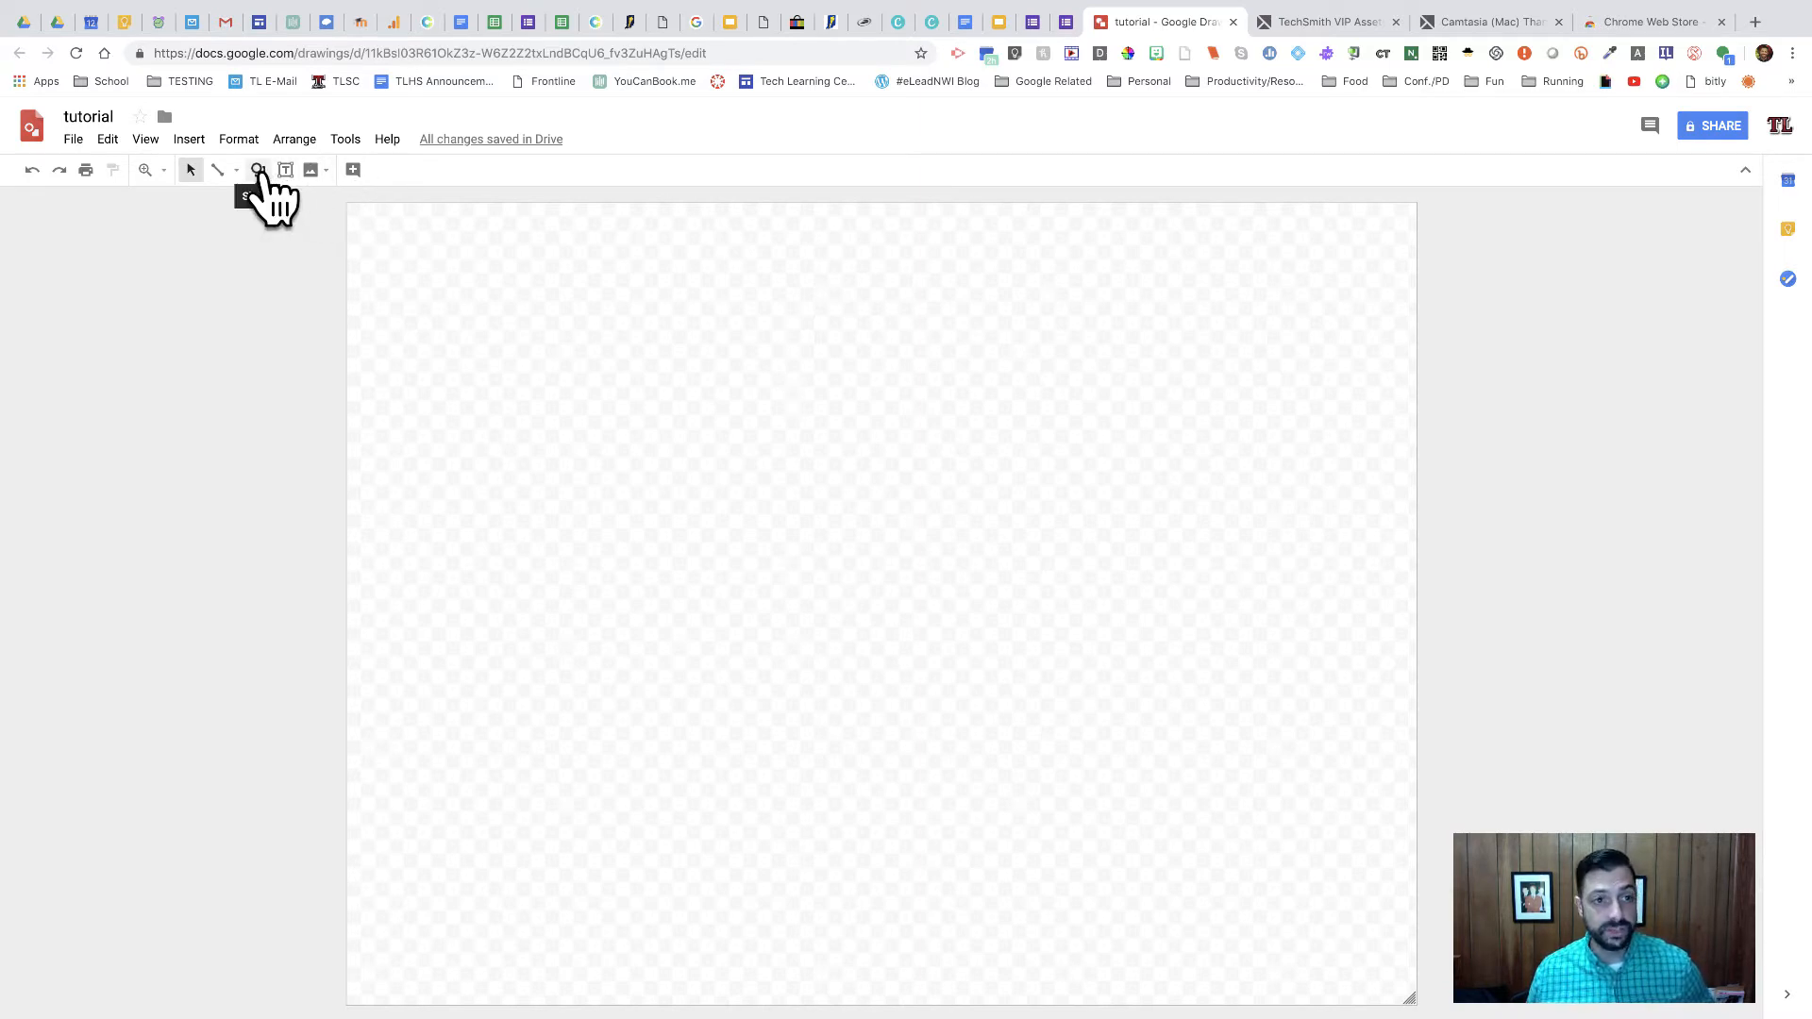
Search the web for "santa" images from within the drawing.
left_click(314, 172)
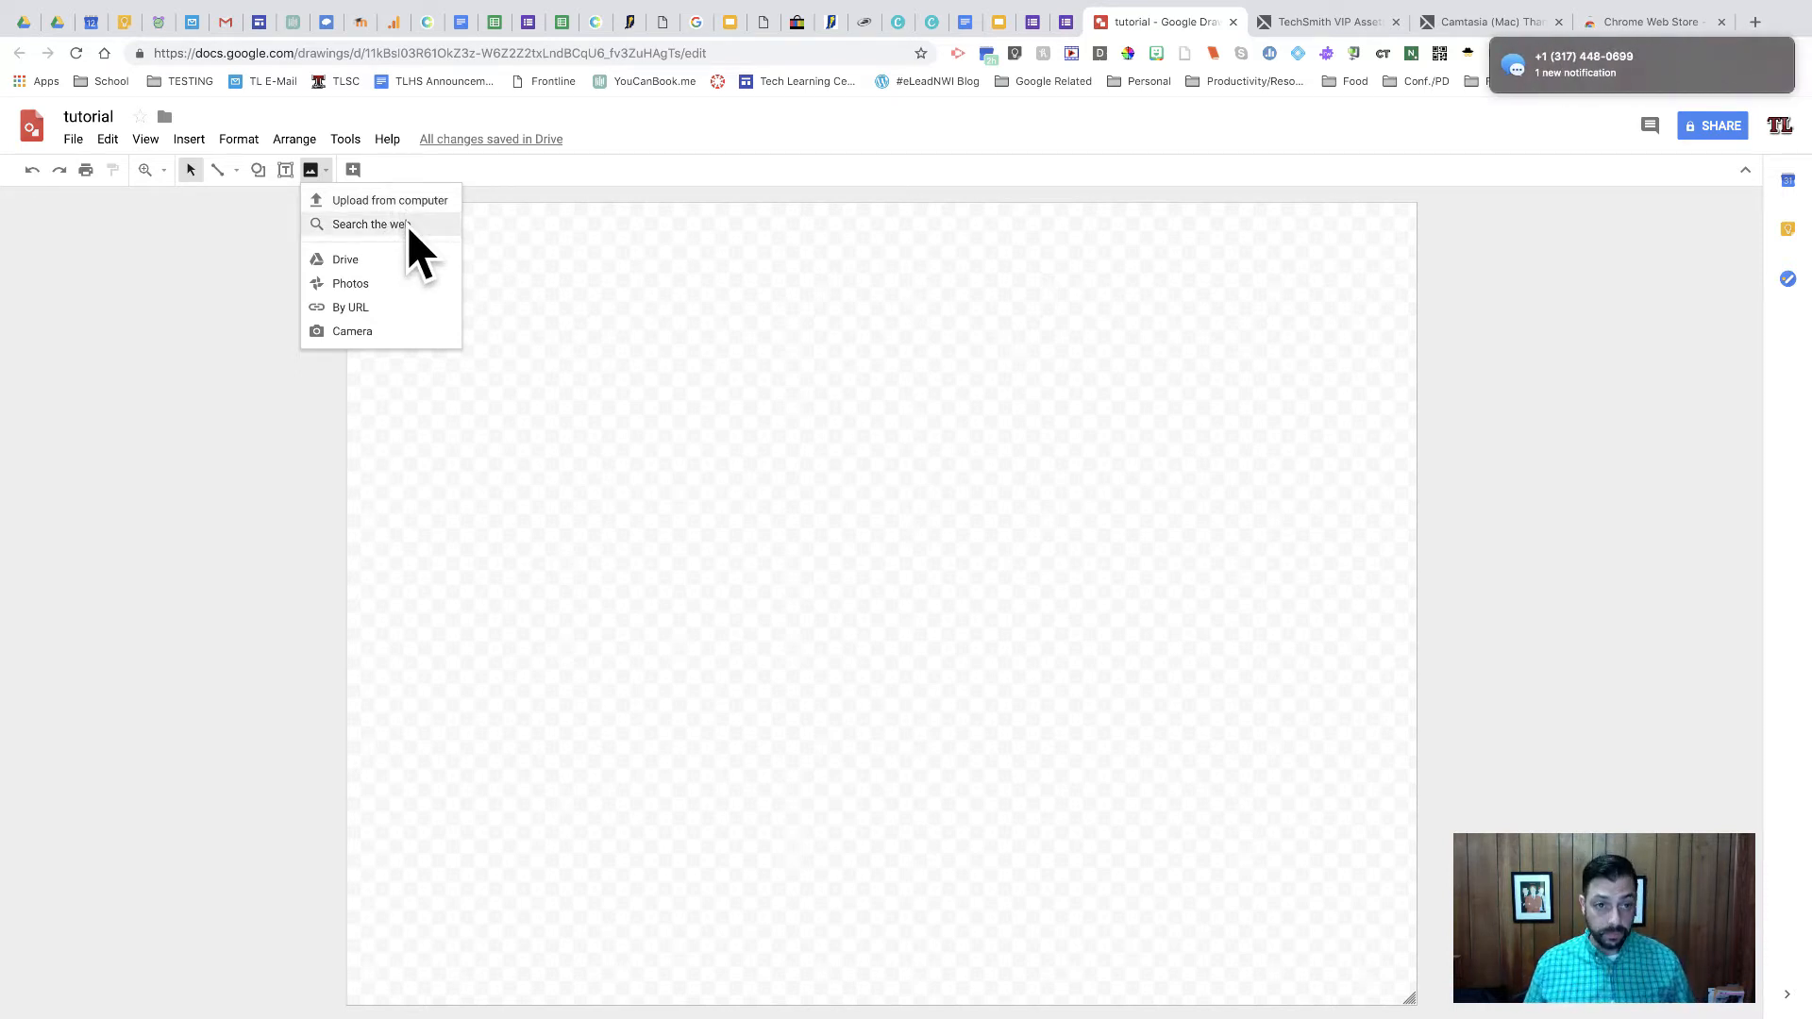
left_click(412, 230)
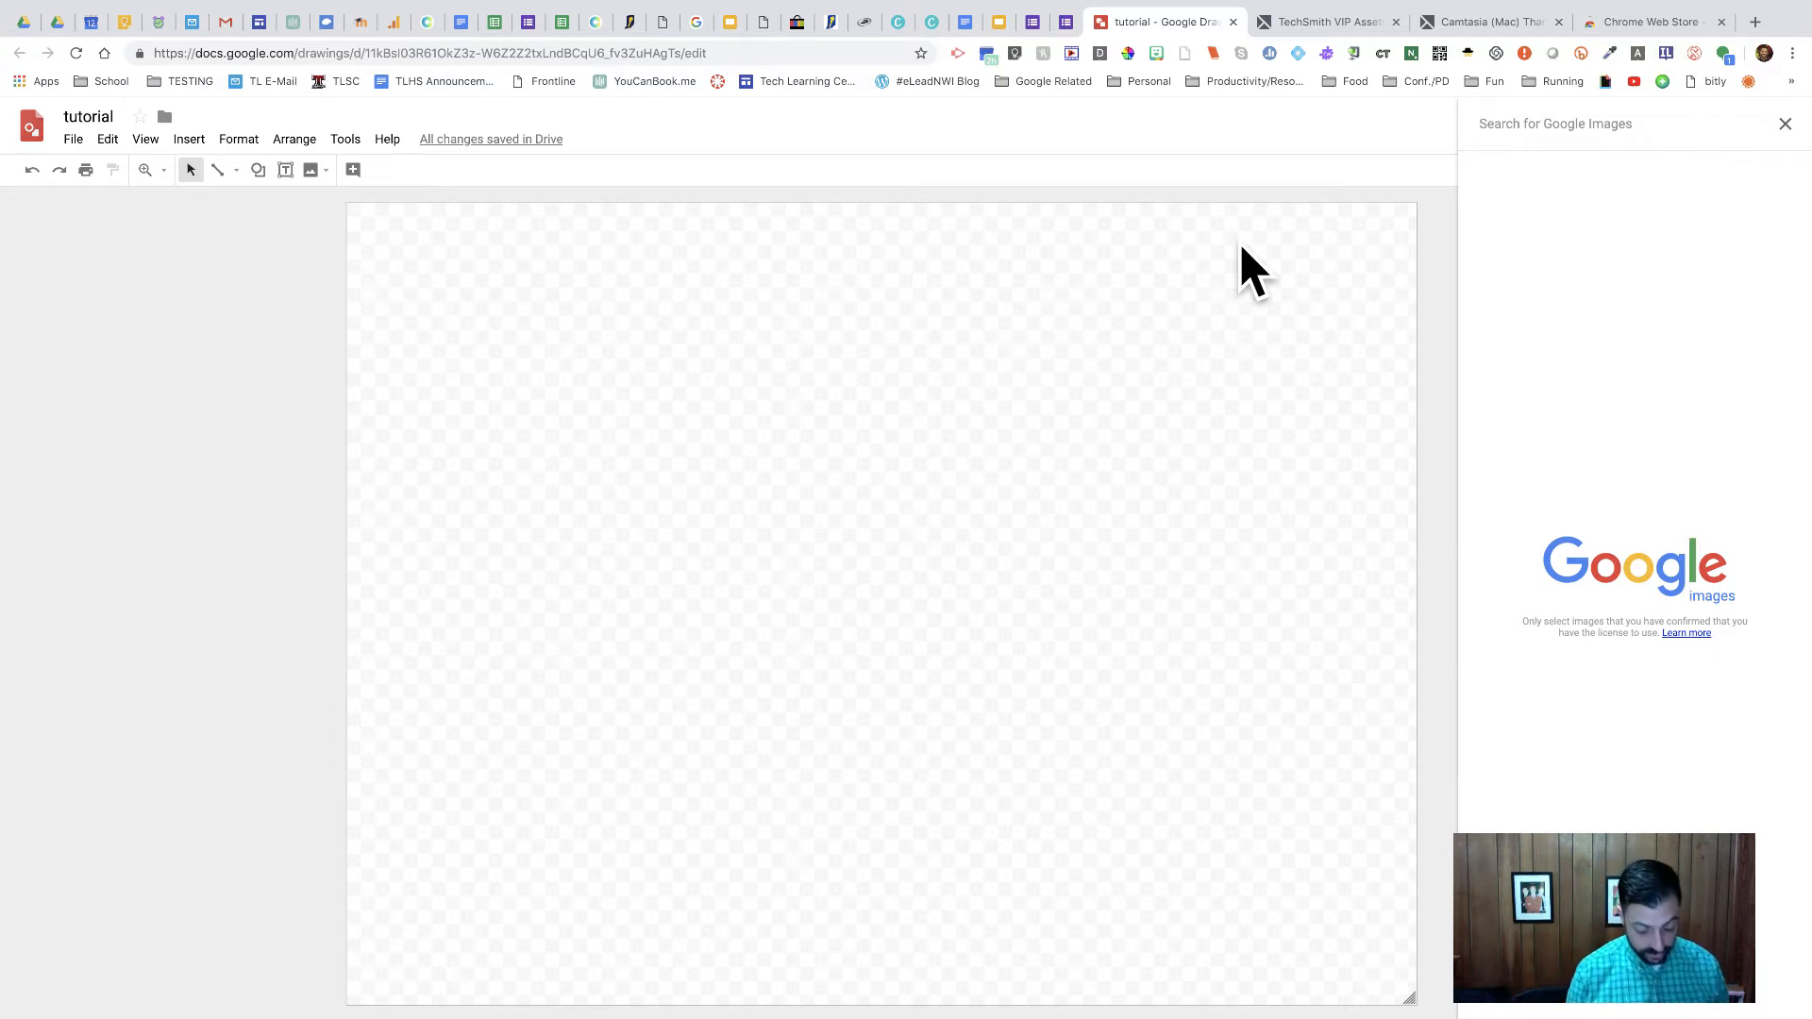
type("santa")
key("Return")
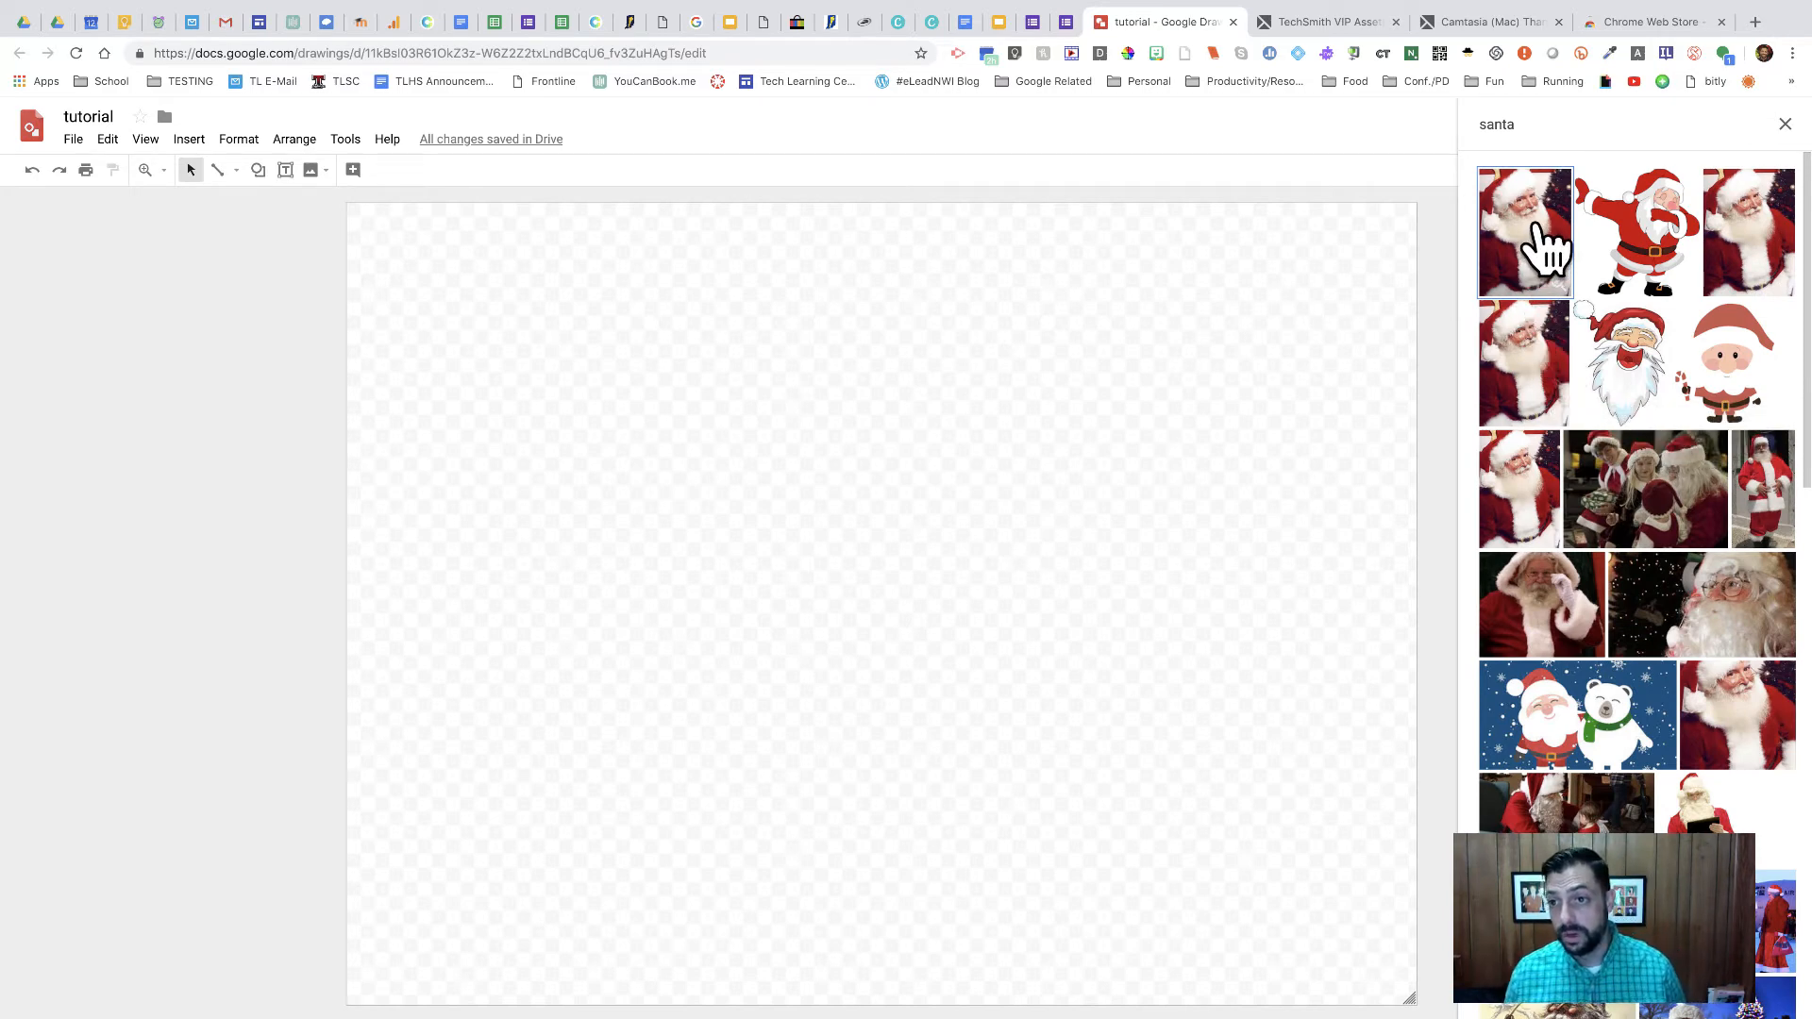
Refine the image search to "santa transparent" and insert the dabbing cartoon Santa into the drawing.
left_click(1586, 123)
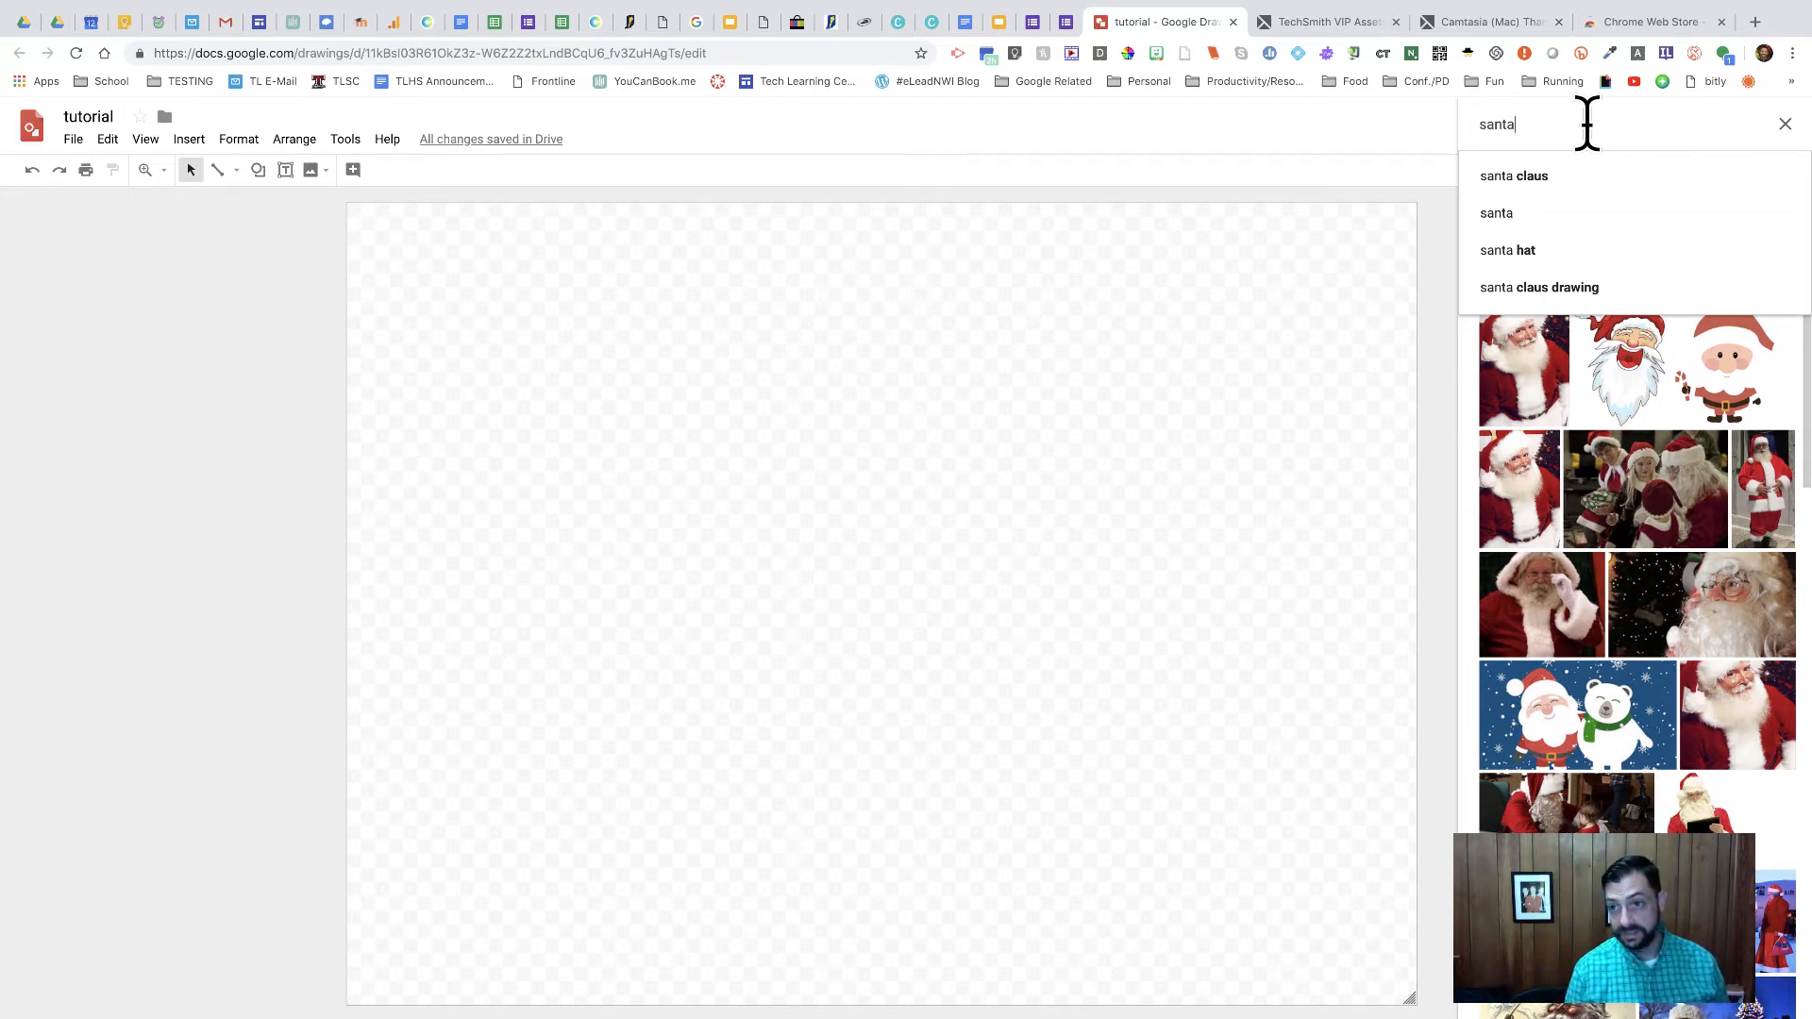
type("transpar")
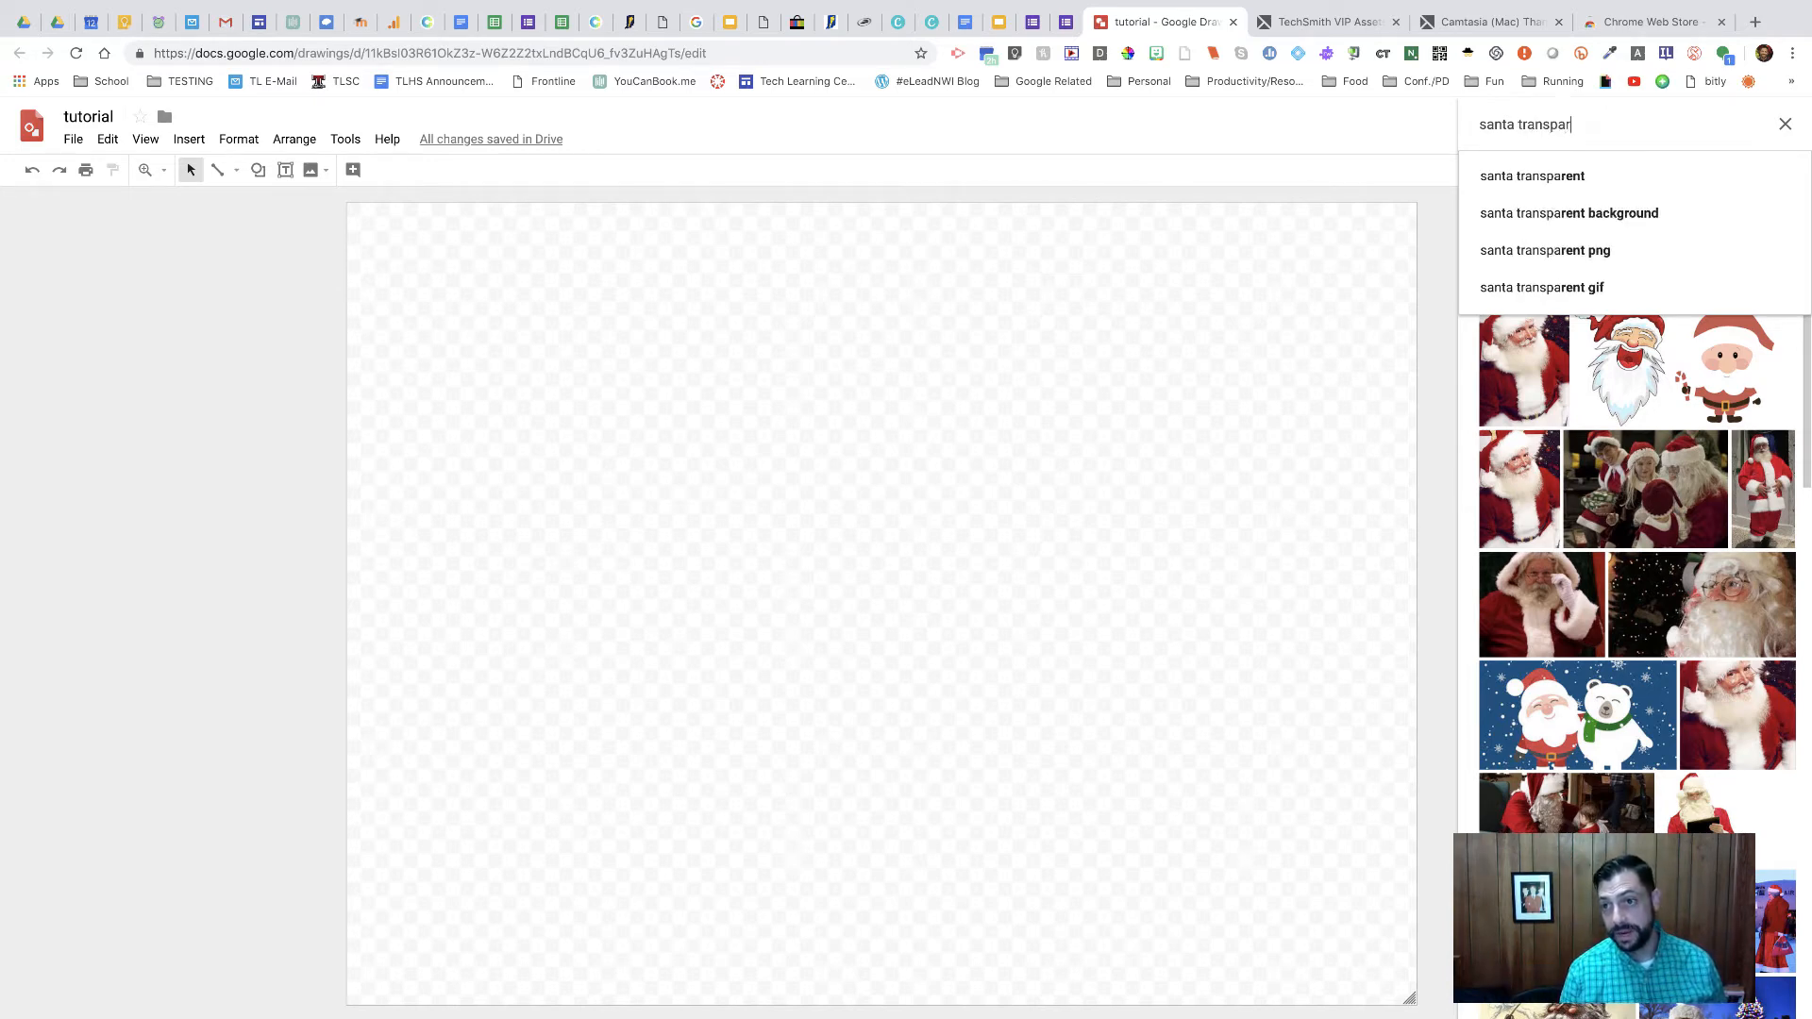
type("ent")
key("Return")
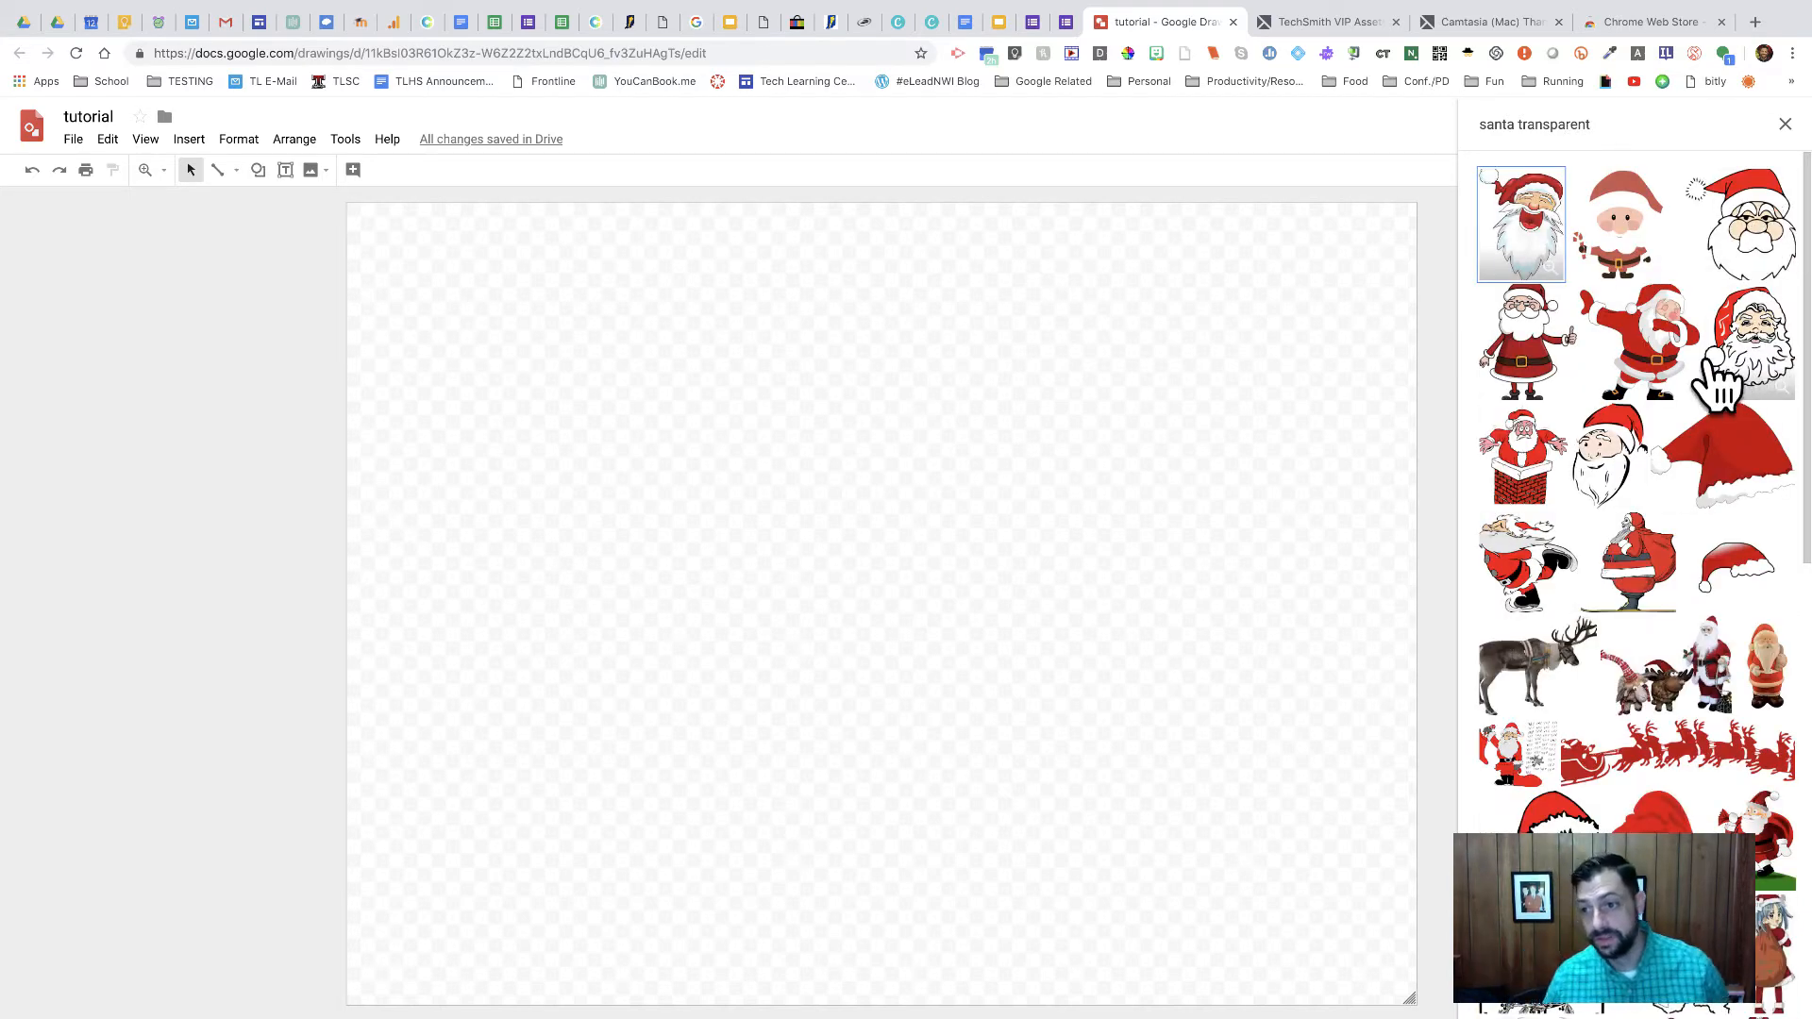
left_click(1661, 364)
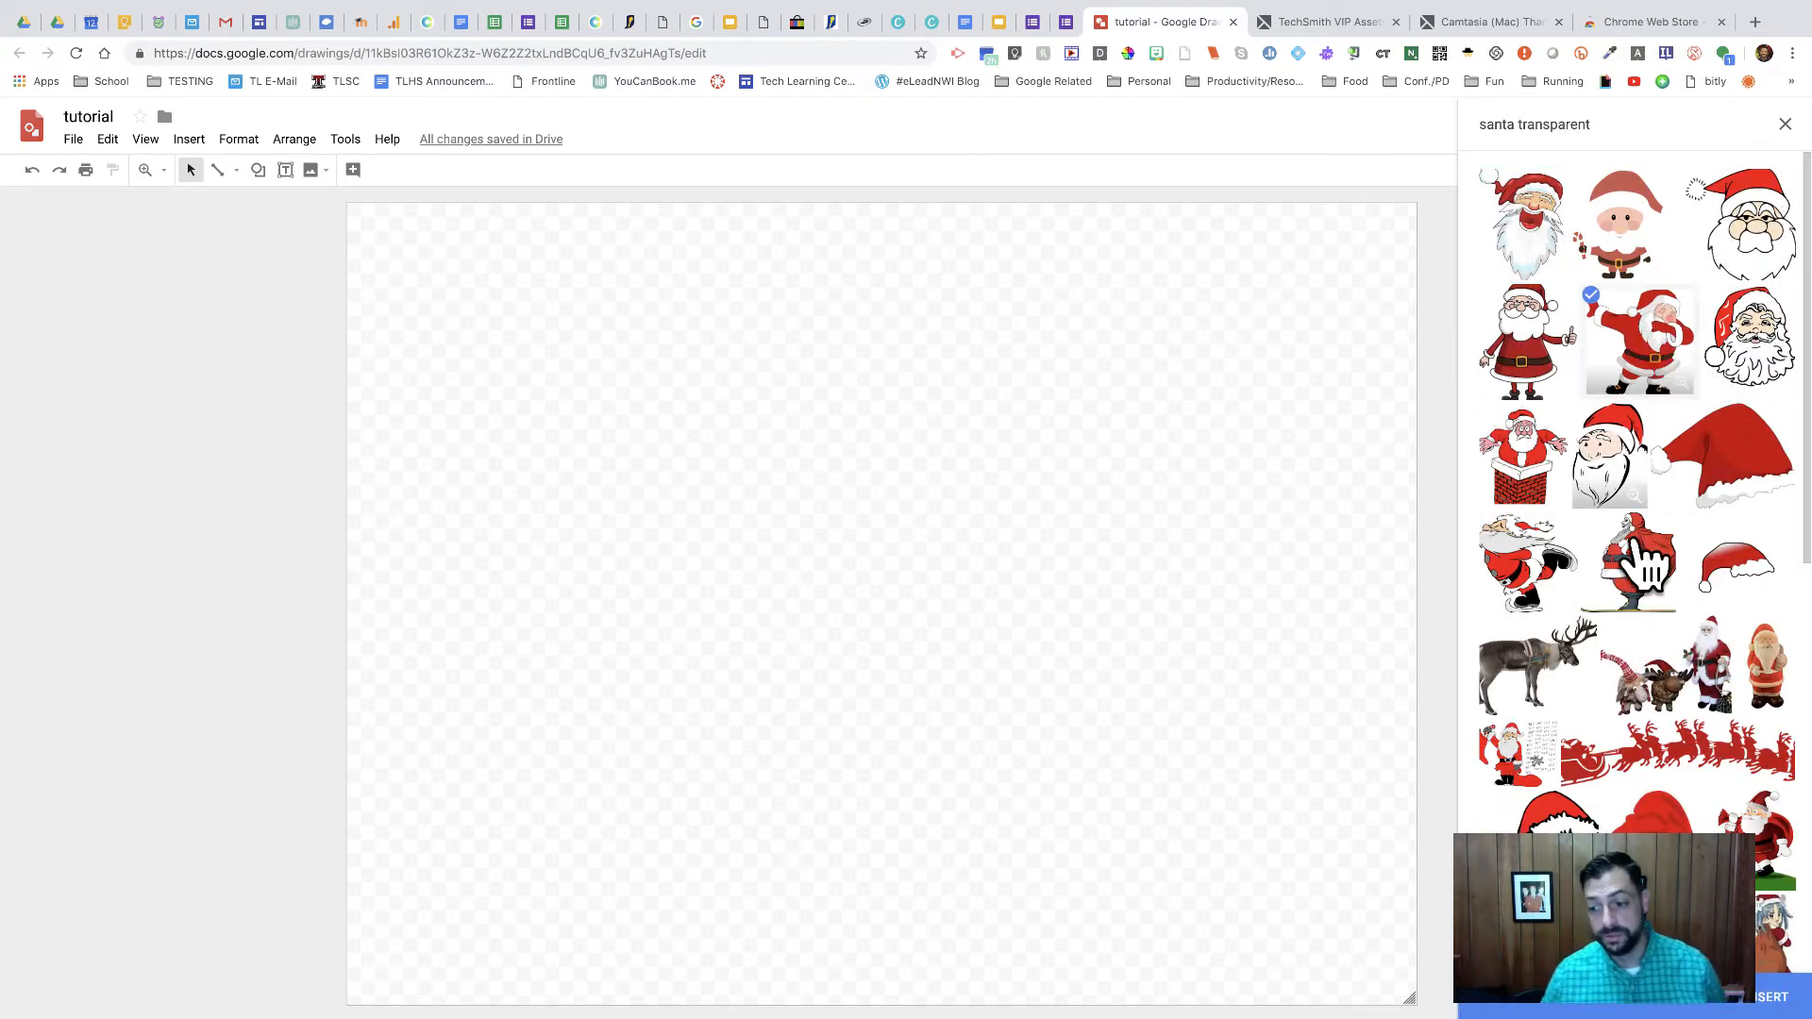
left_click(1766, 996)
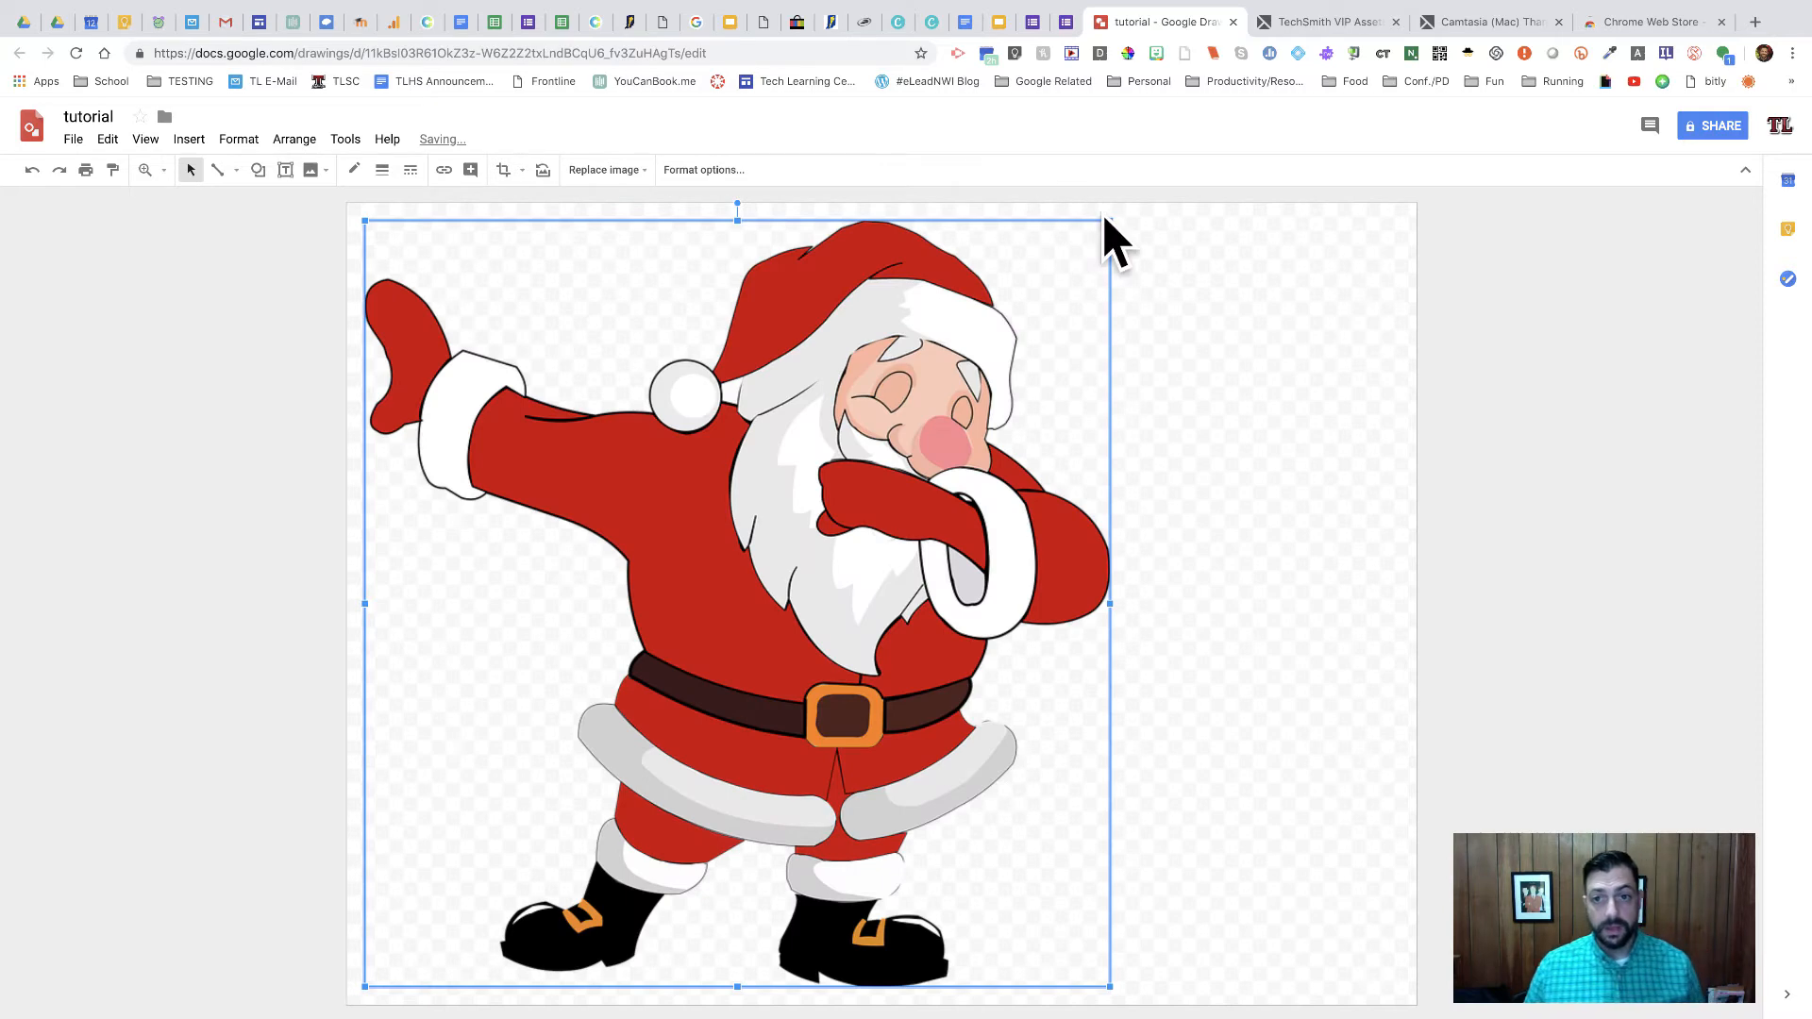
Shrink the Santa image to roughly a quarter of its width and place it in the canvas's upper-left area.
left_click_drag(1113, 211, 752, 306)
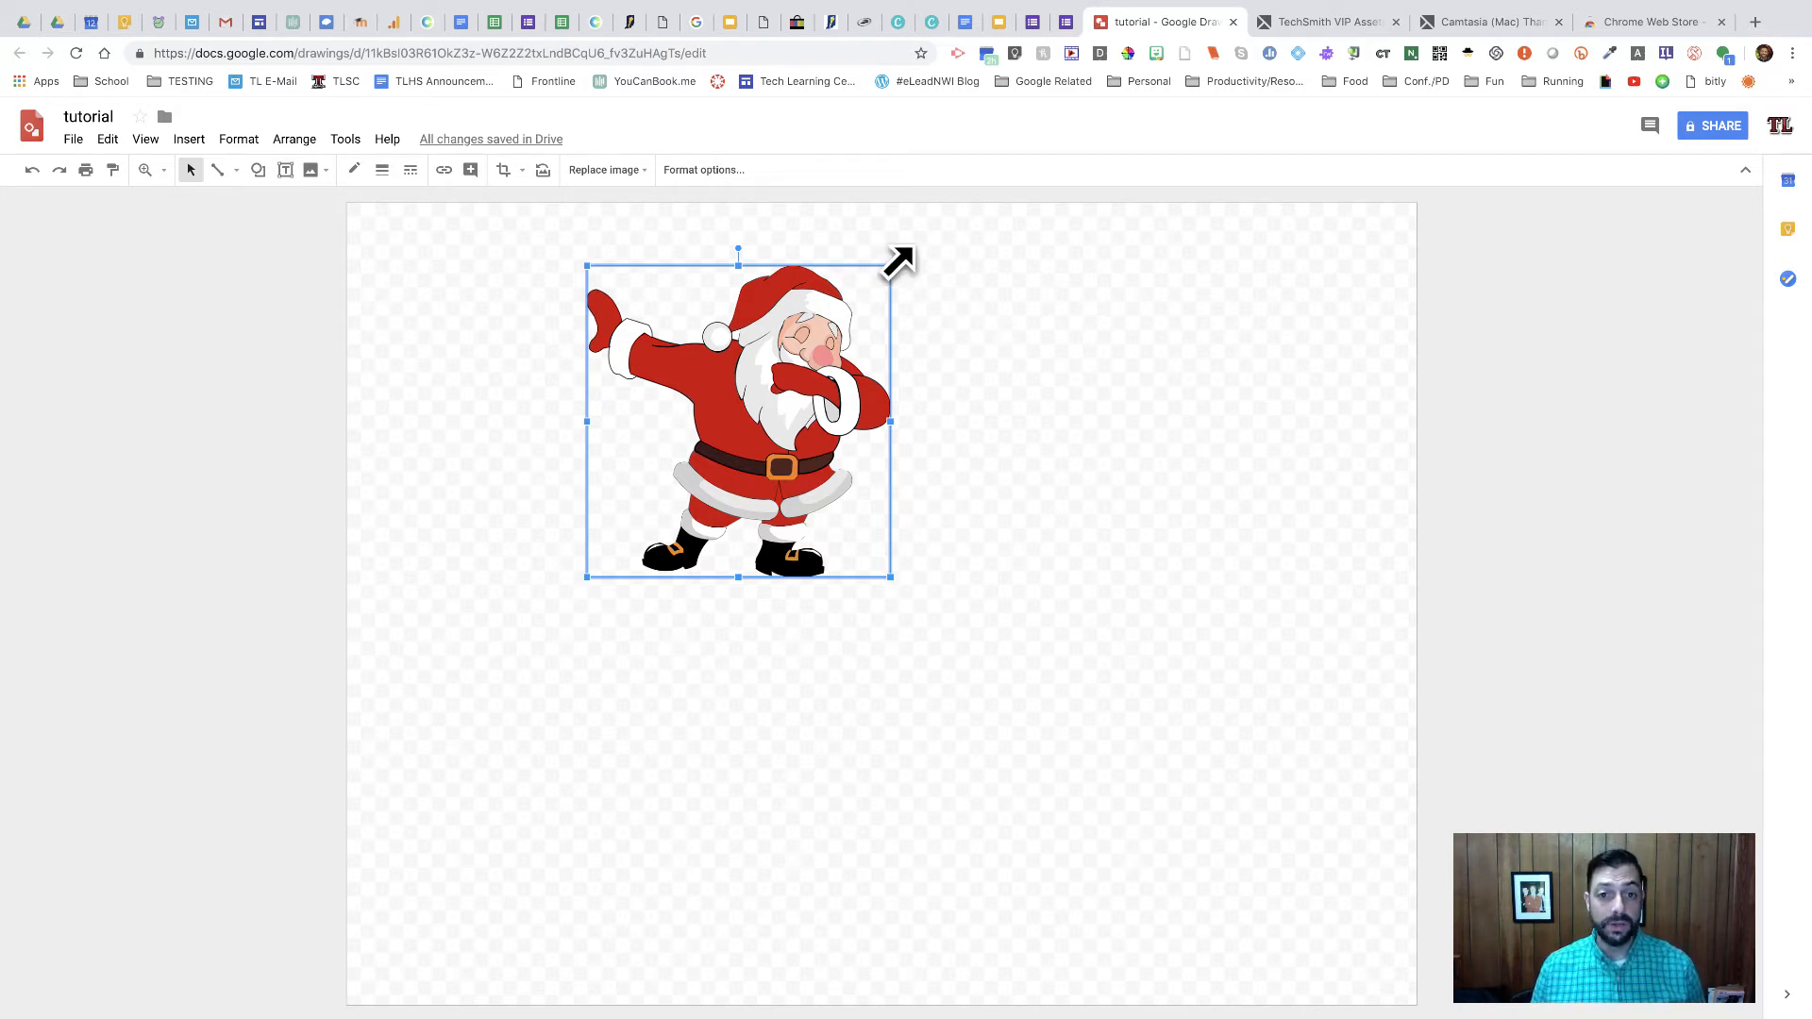
left_click_drag(894, 265, 744, 377)
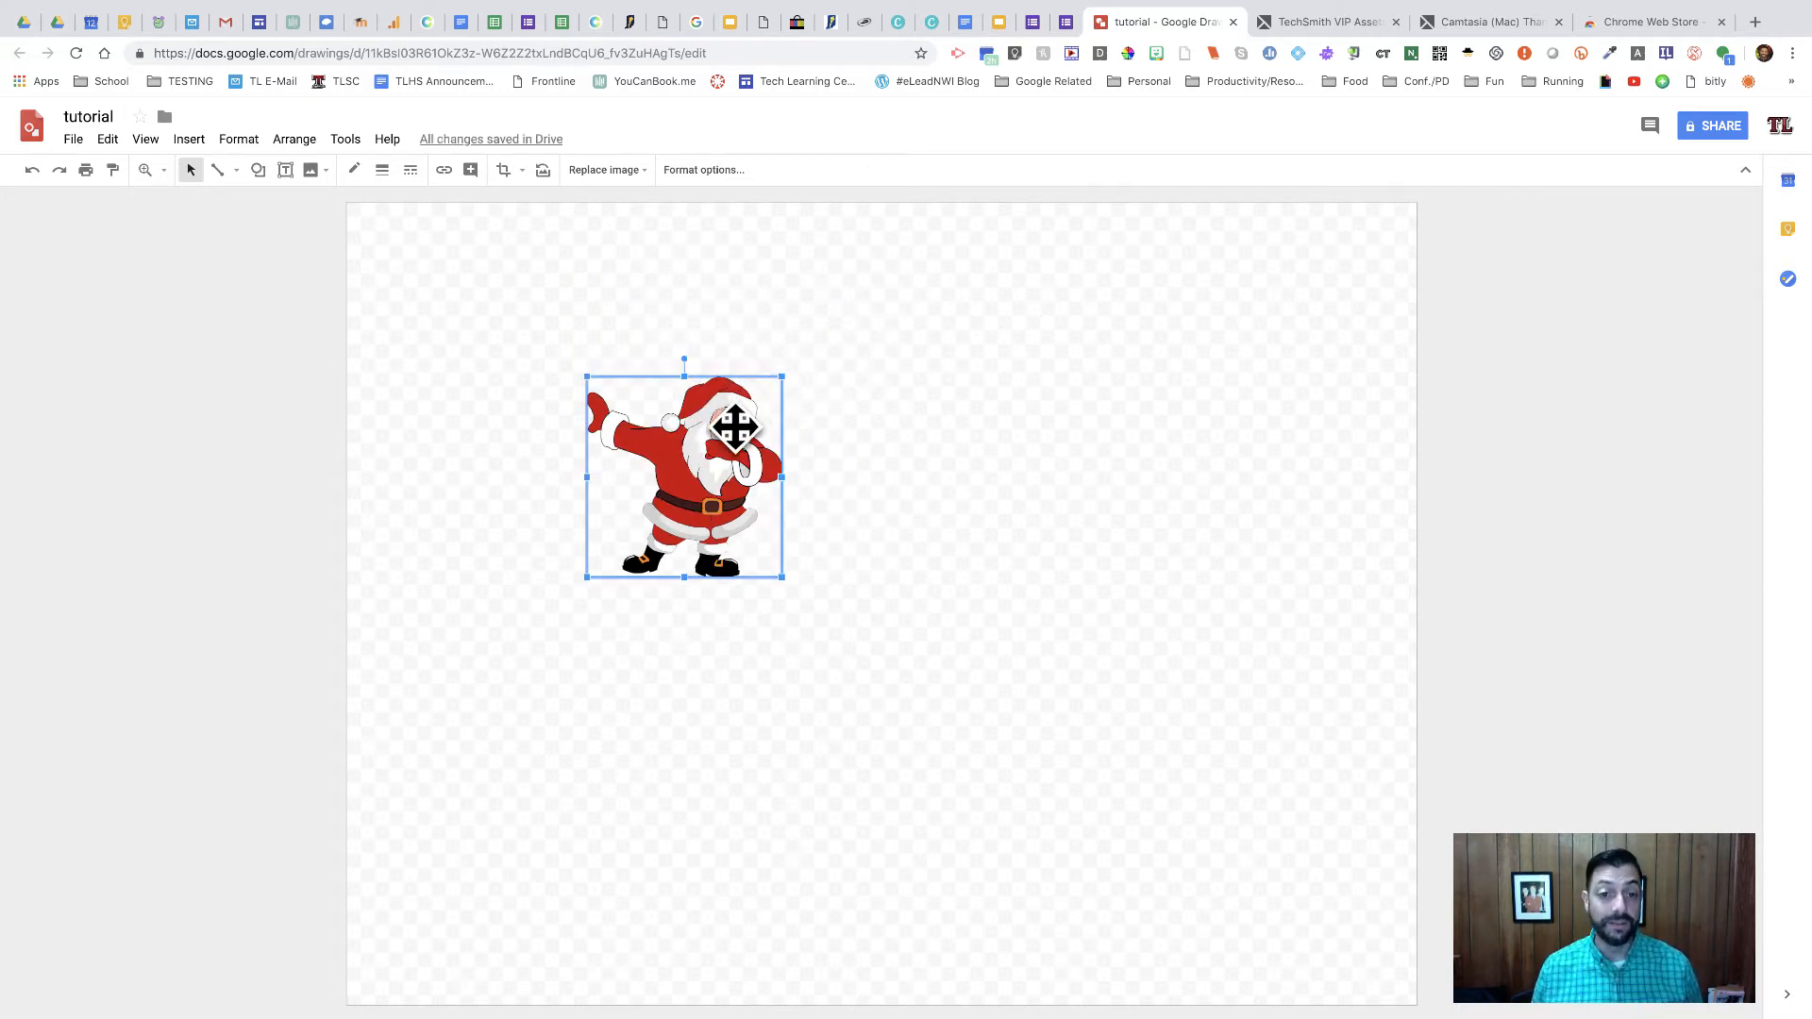
left_click_drag(704, 490, 598, 342)
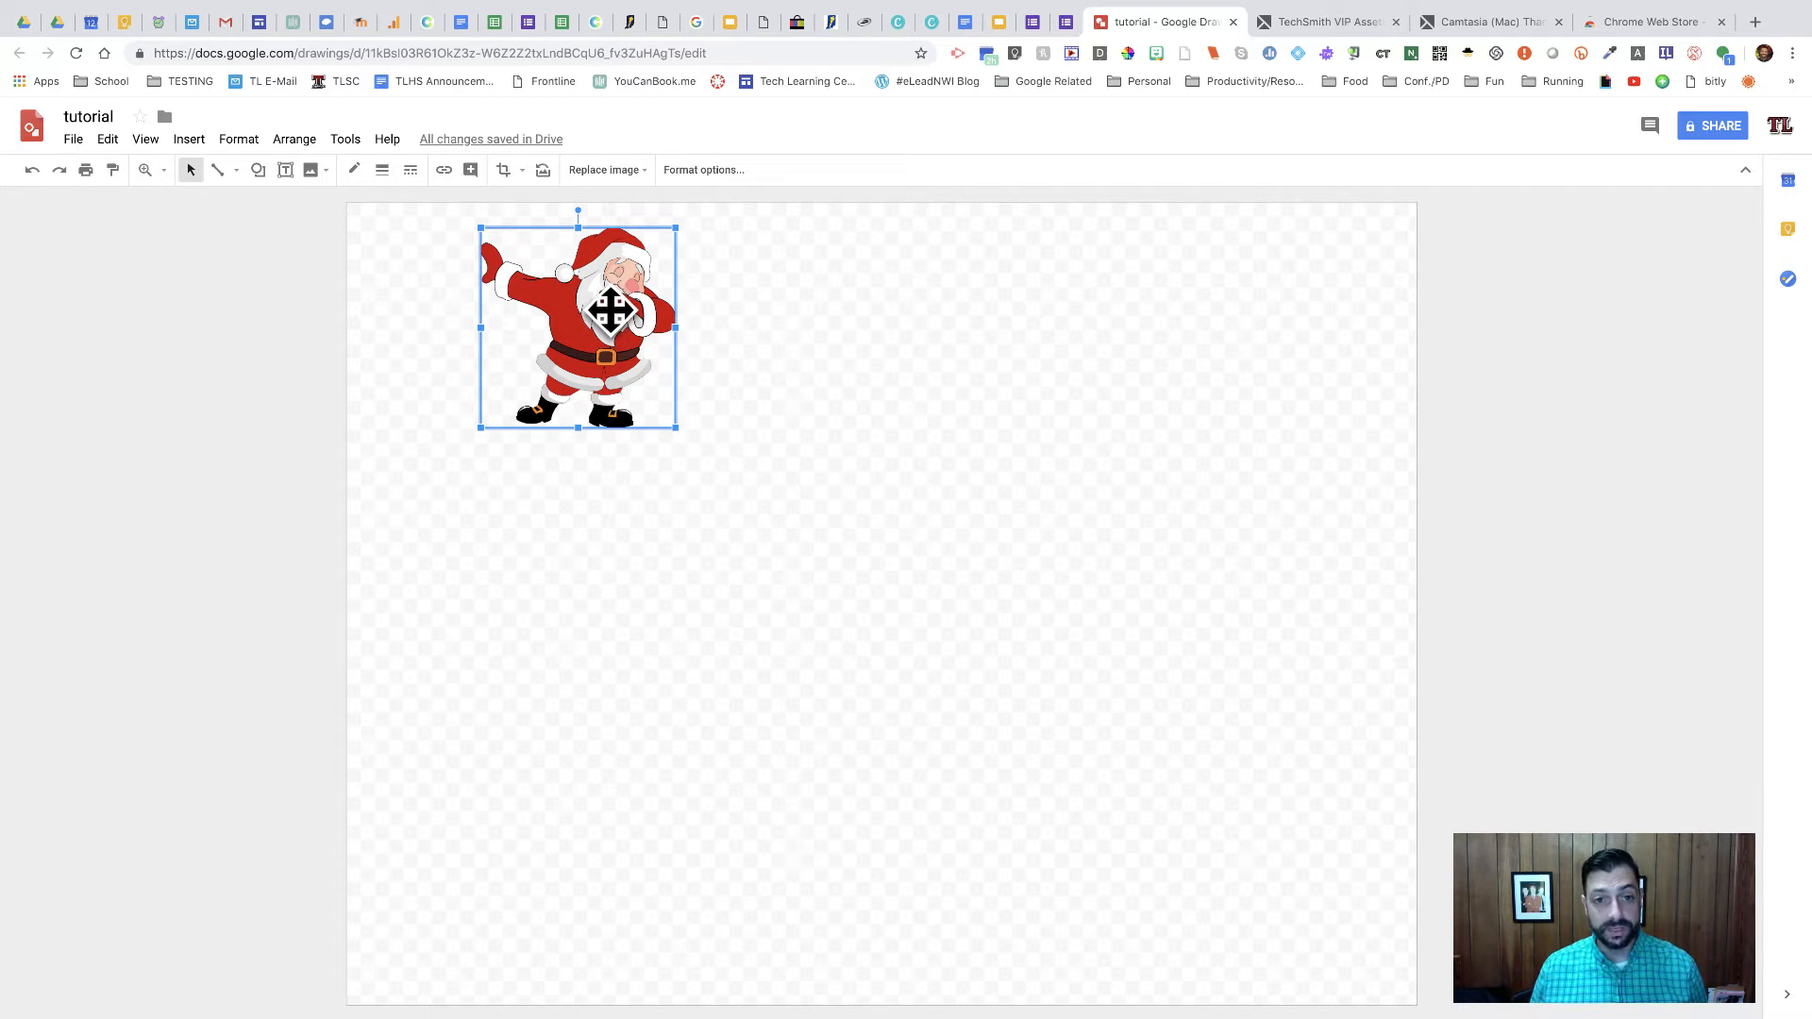
left_click_drag(609, 311, 918, 375)
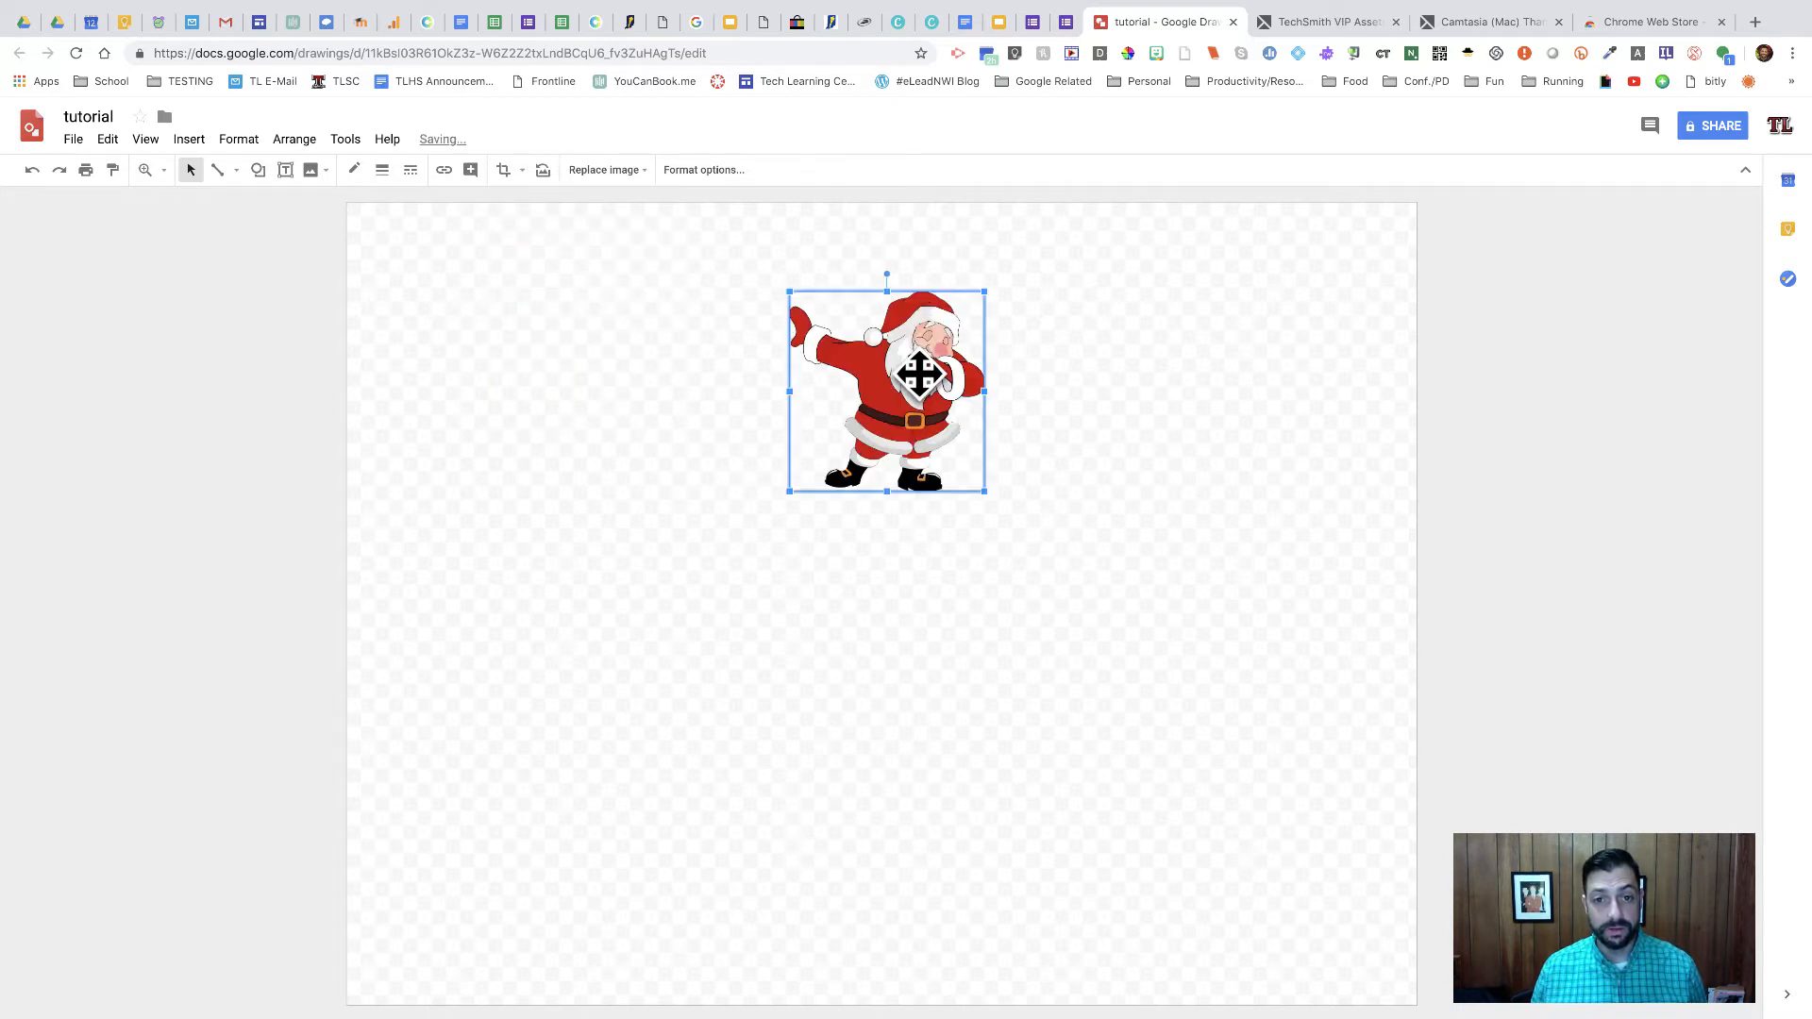
left_click_drag(920, 375, 671, 360)
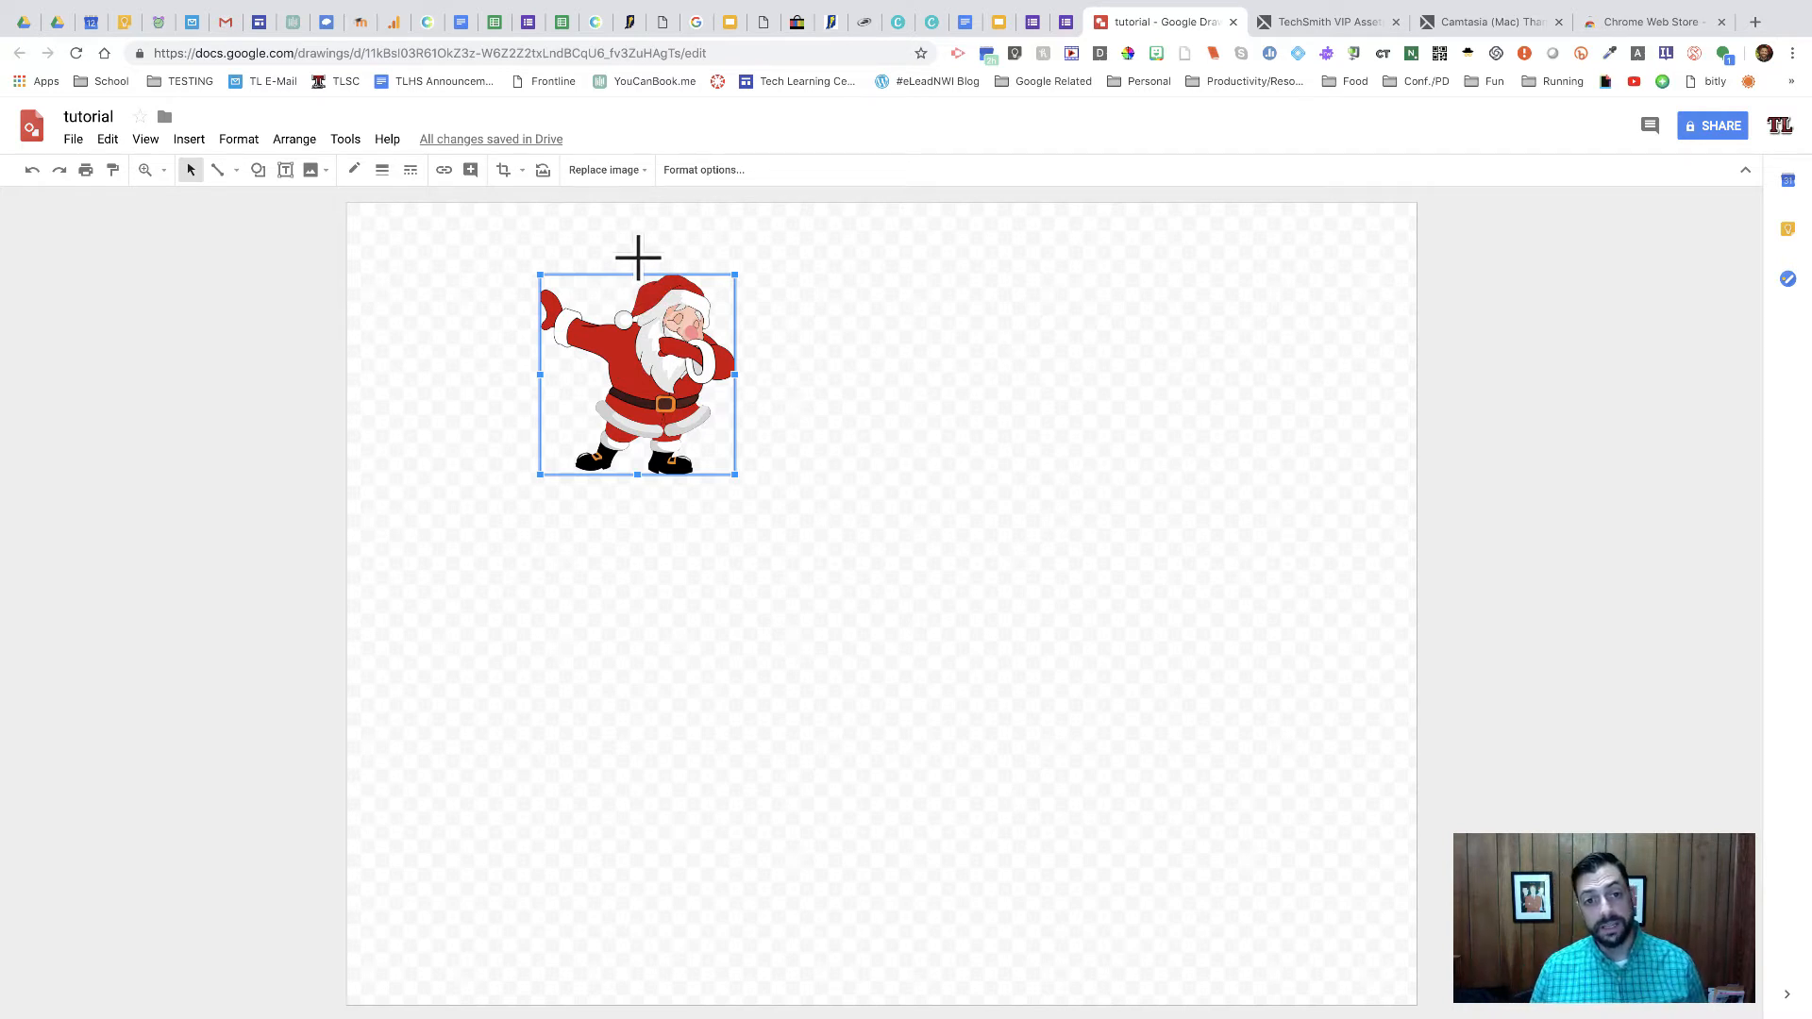
Rotate the Santa image slightly counterclockwise and deselect it.
mouse_move(638, 256)
left_mouse_down()
mouse_move(598, 263)
mouse_move(660, 273)
mouse_move(615, 262)
left_mouse_up()
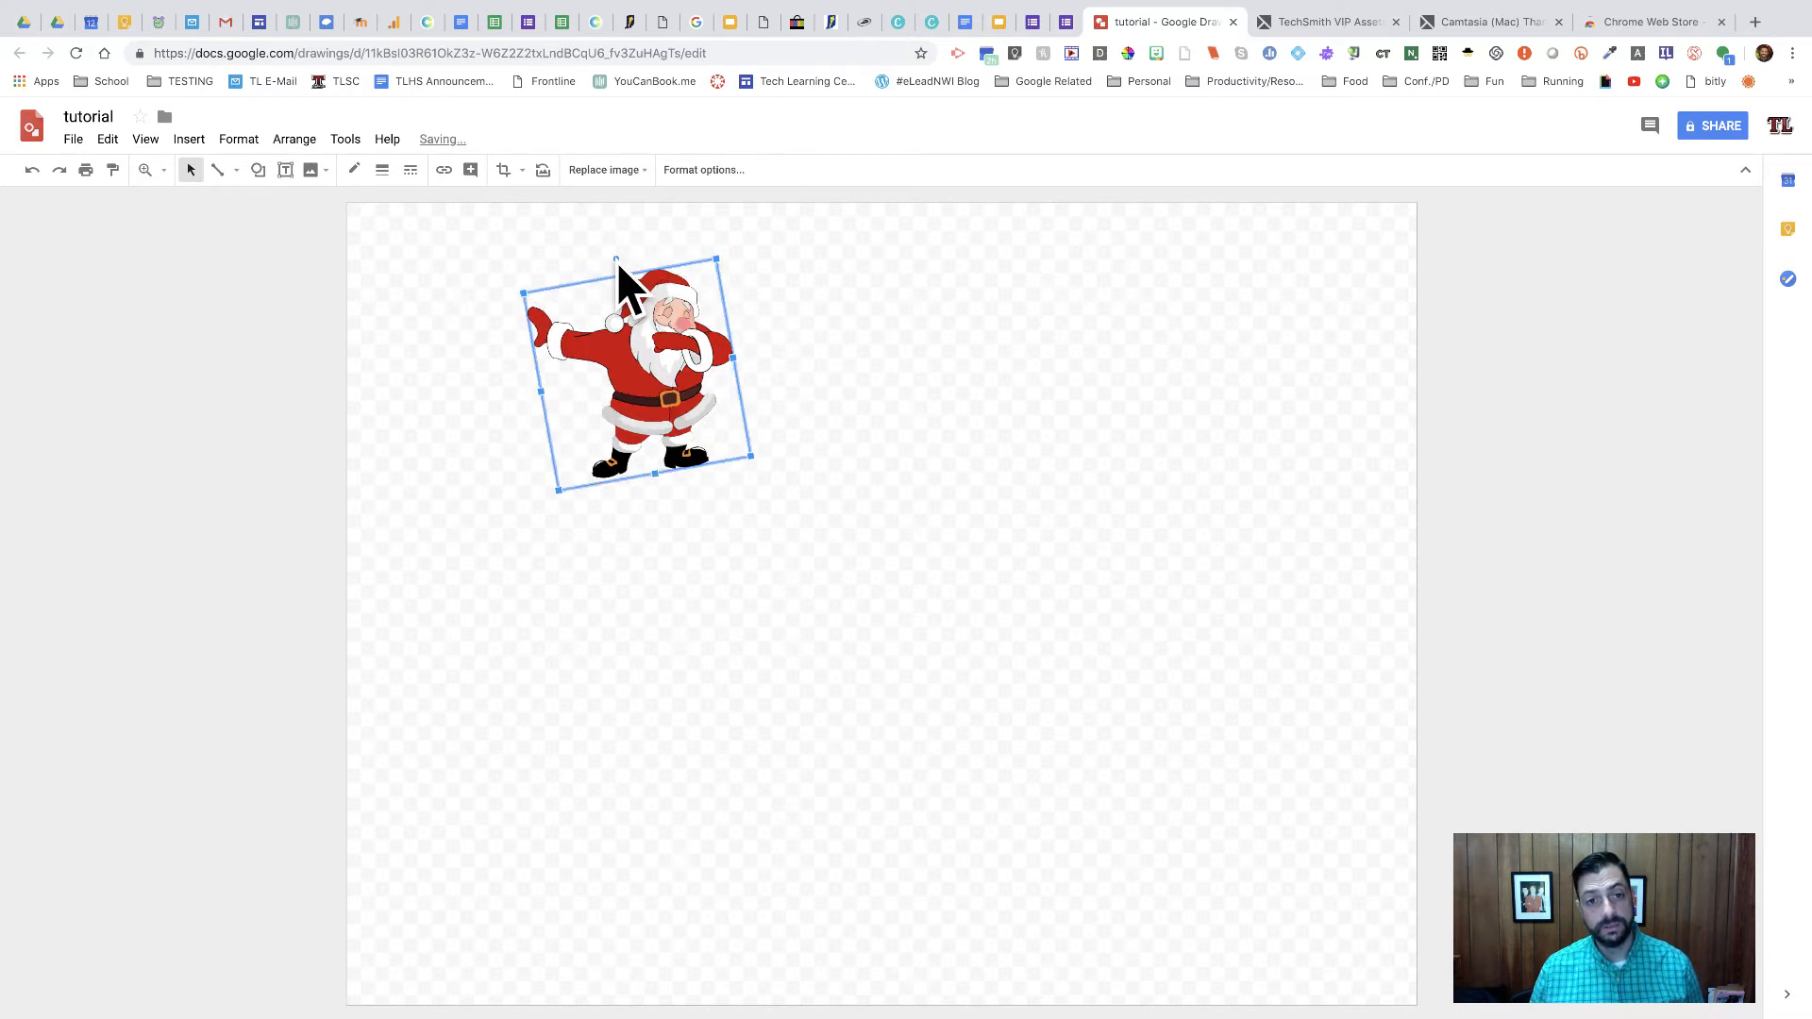
left_click(1096, 368)
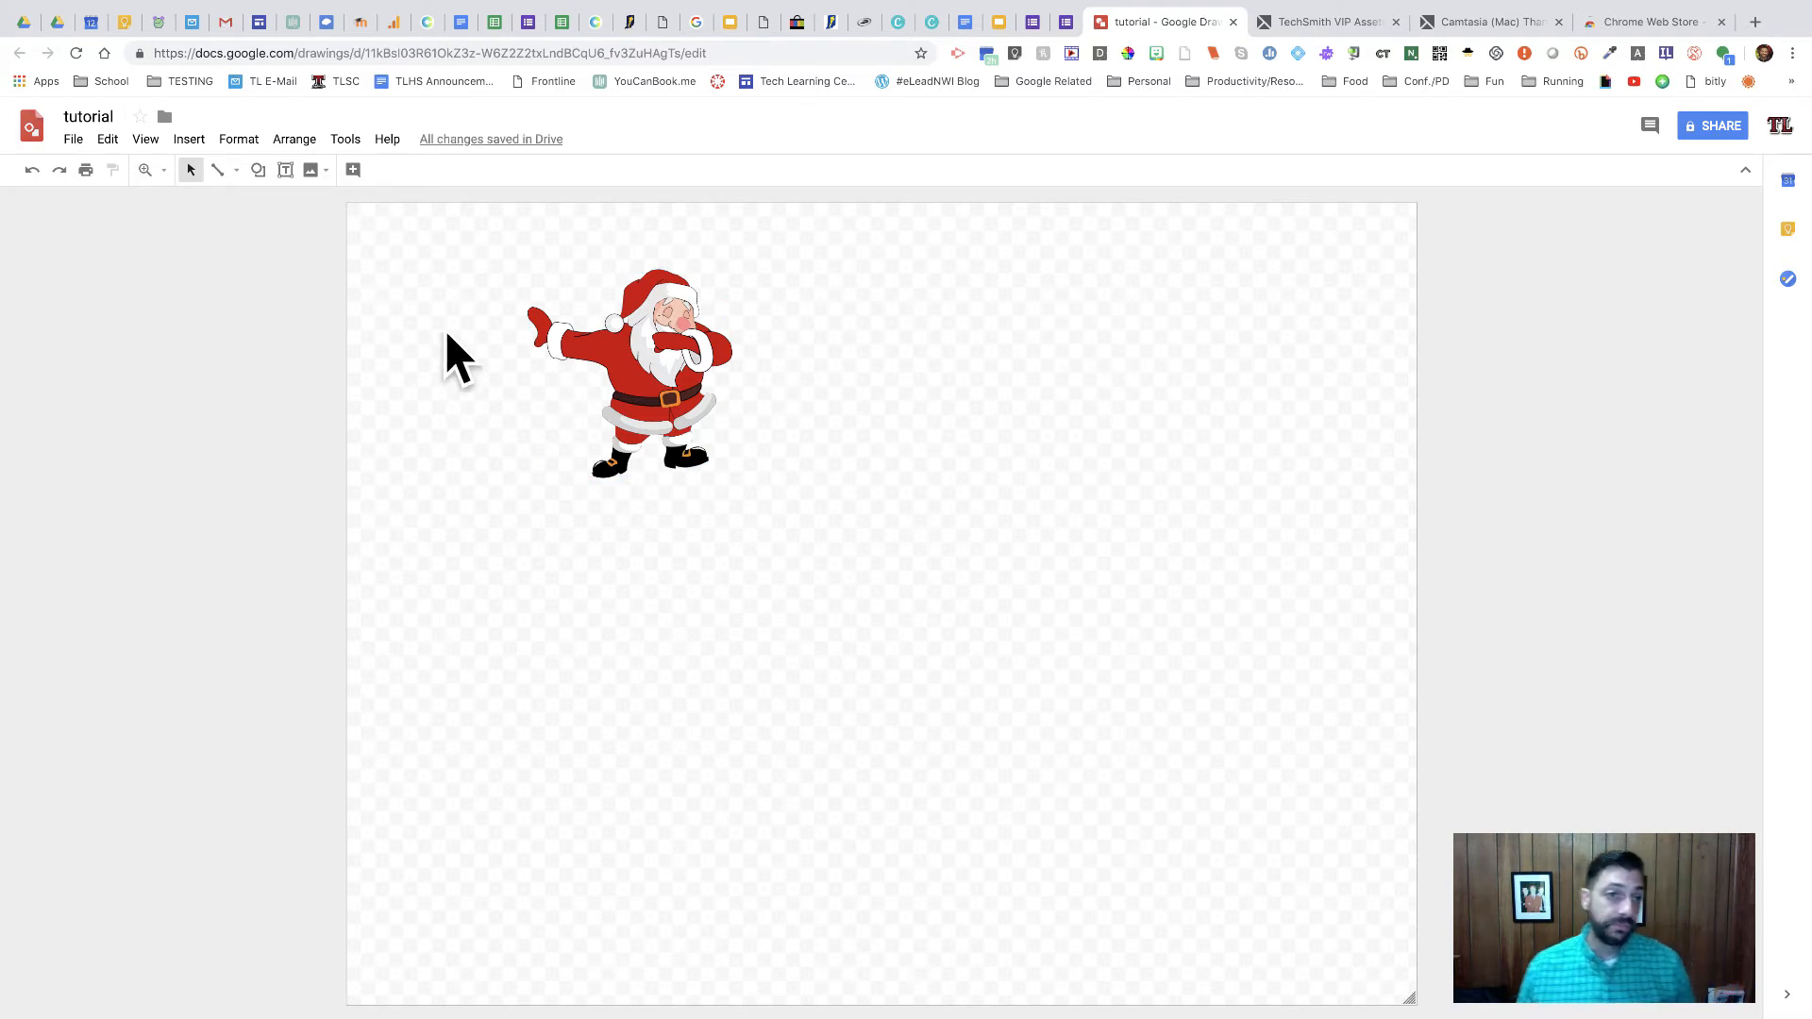
Draw a text box to the right of the Santa image and set its text to Permanent Marker, size 18, bold, red.
left_click(285, 170)
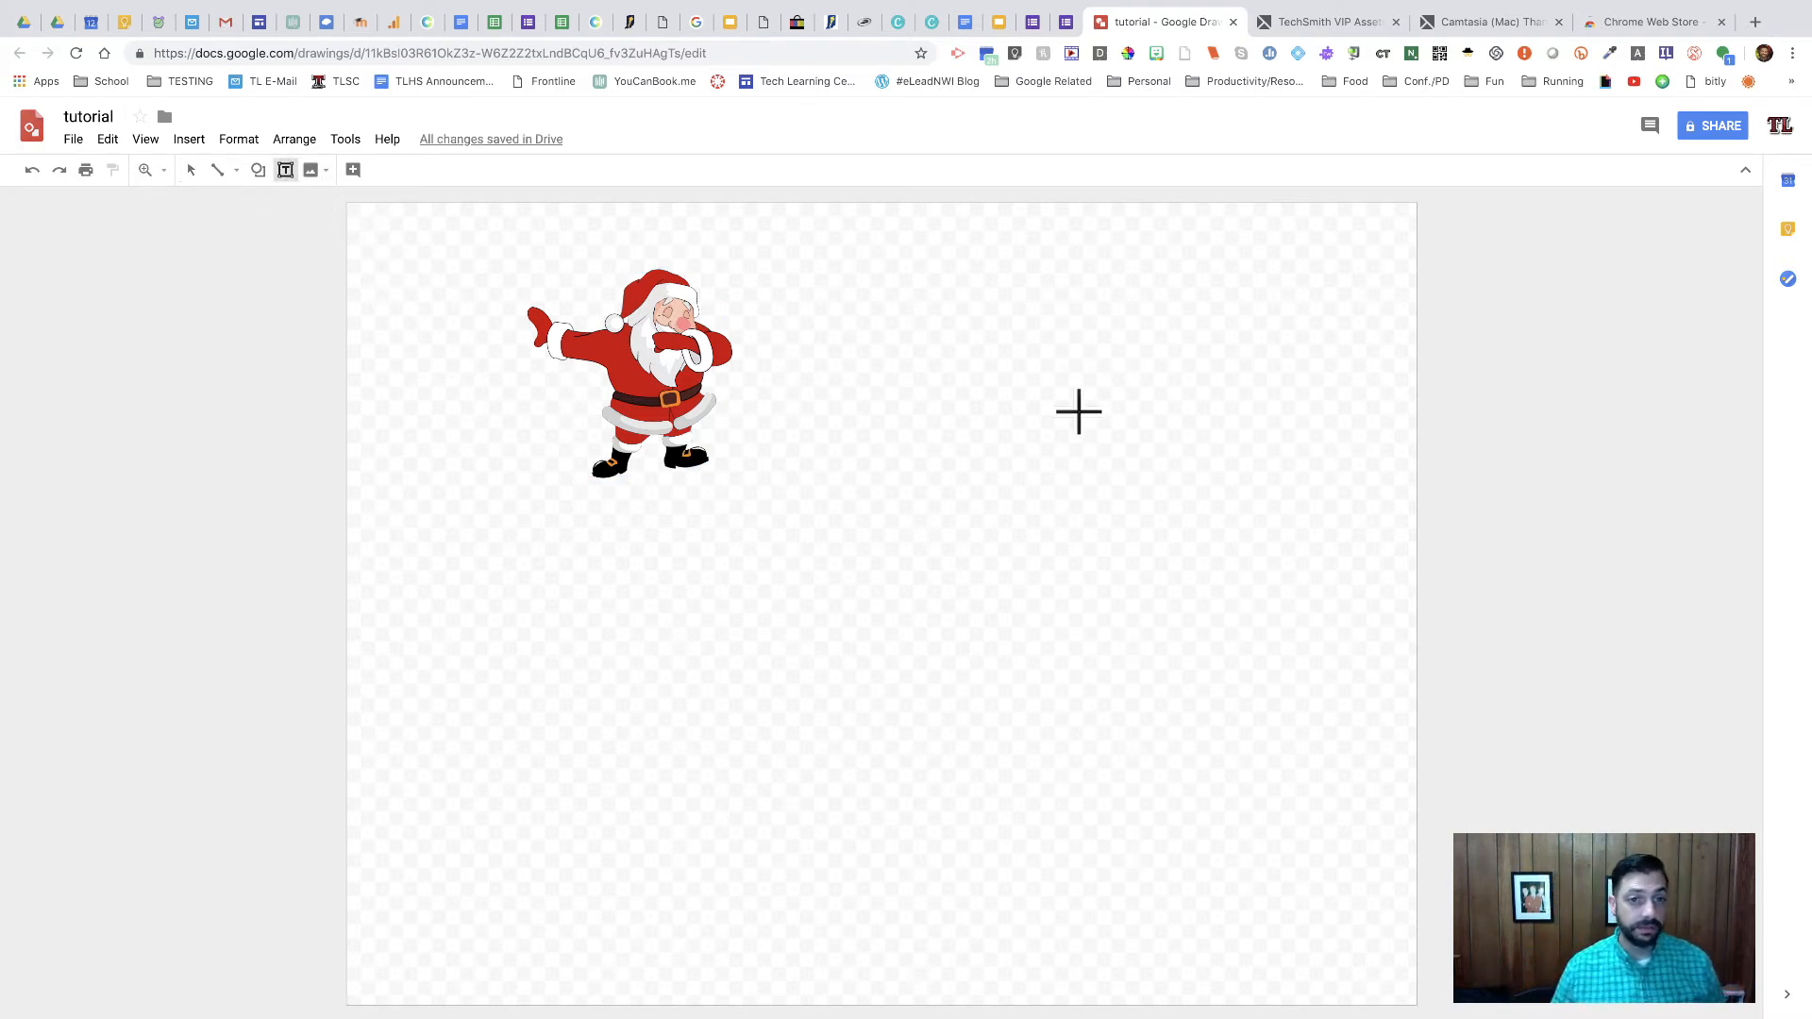
left_click_drag(874, 256, 1222, 478)
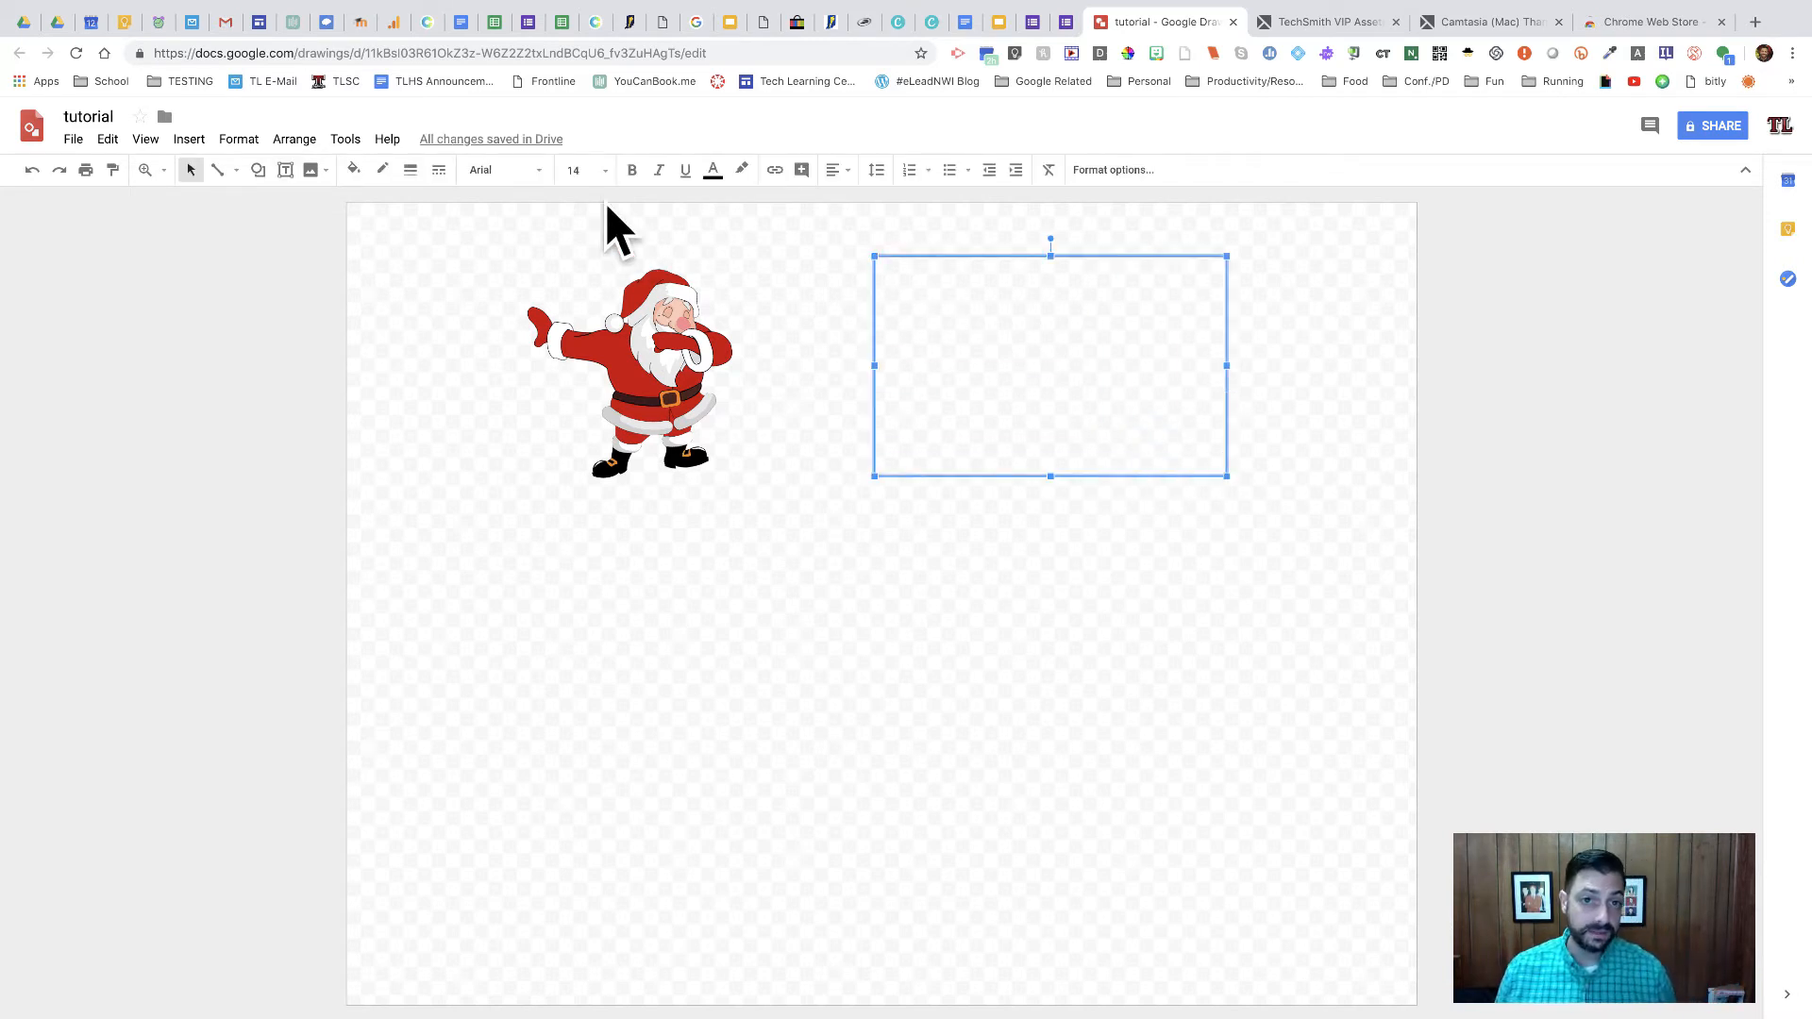
left_click(533, 170)
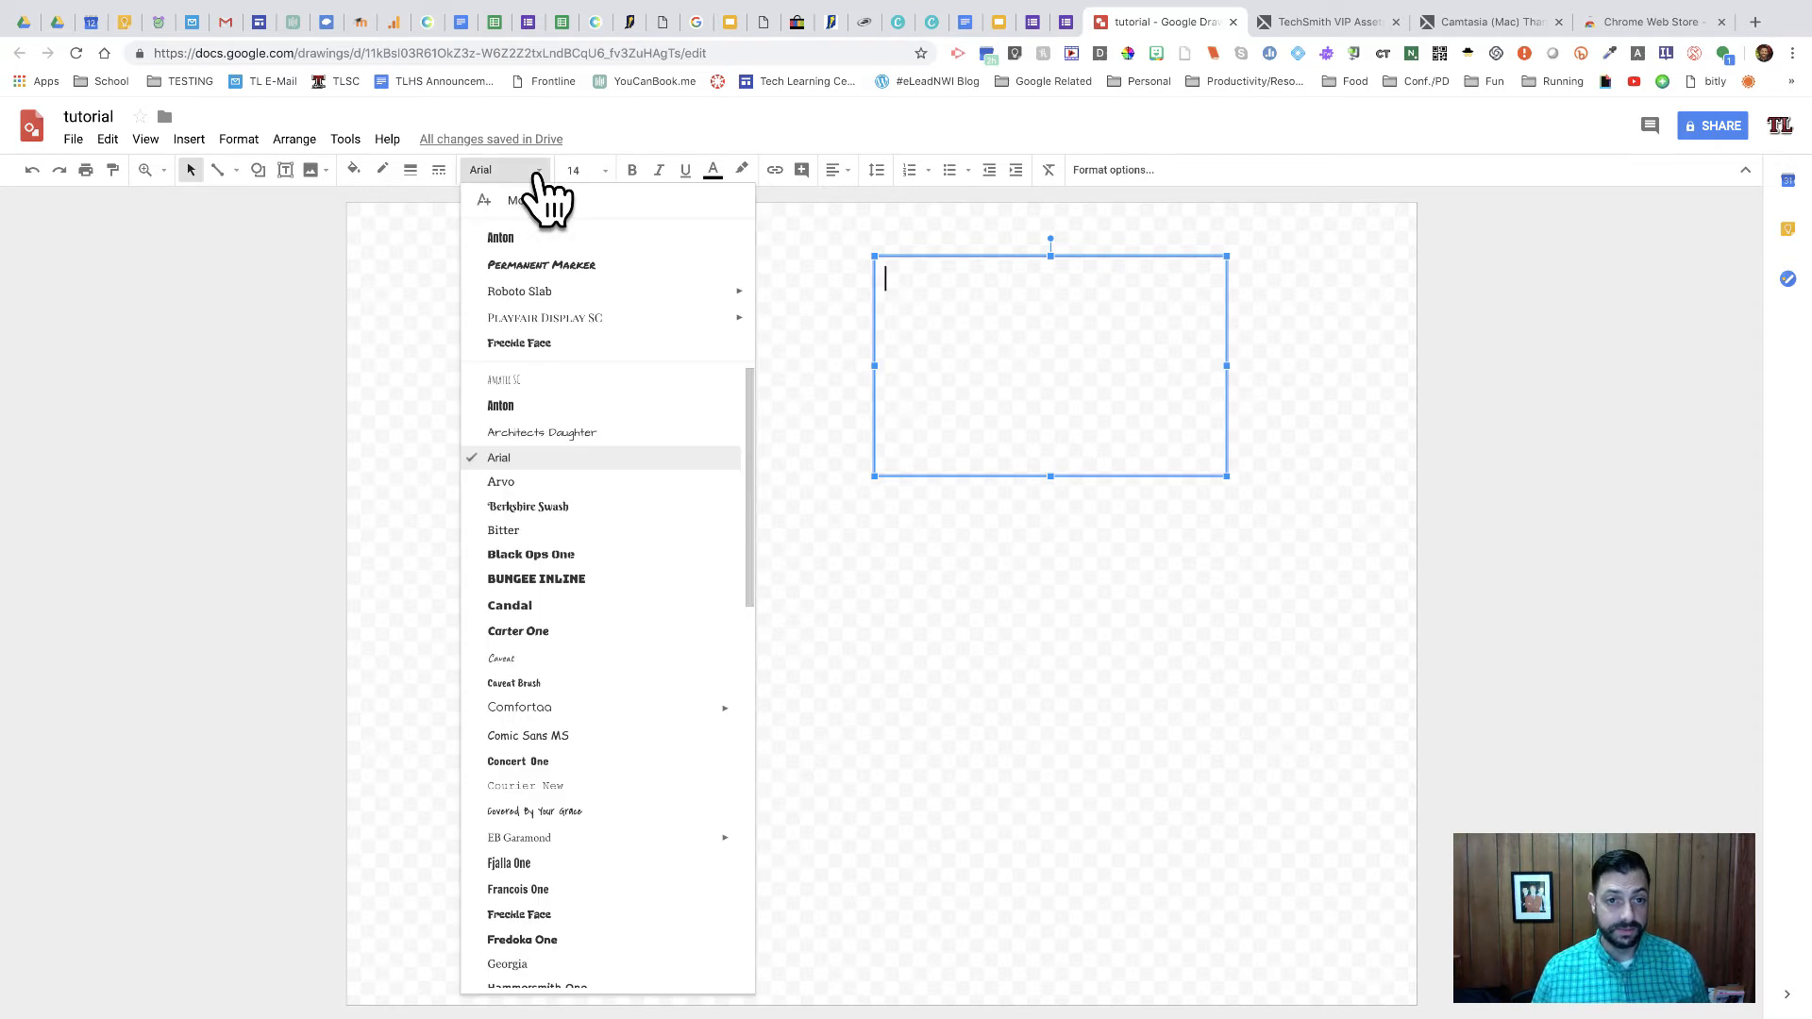
left_click(576, 265)
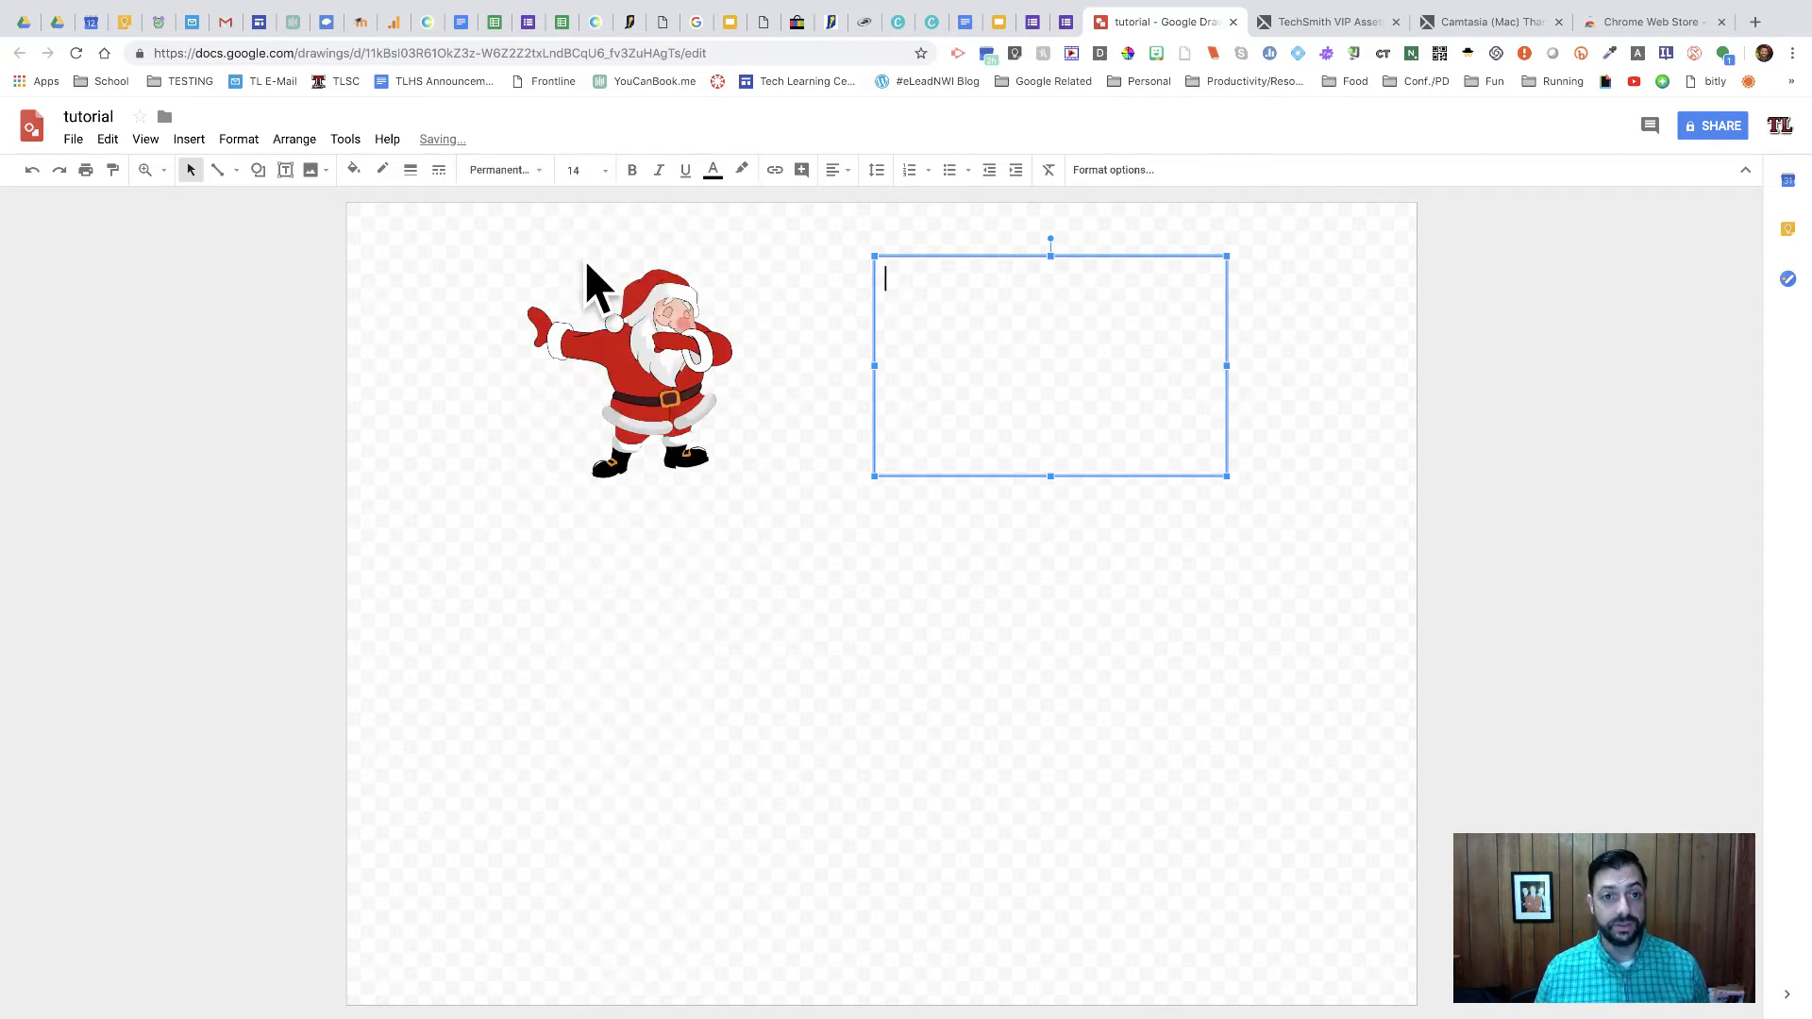
left_click(594, 173)
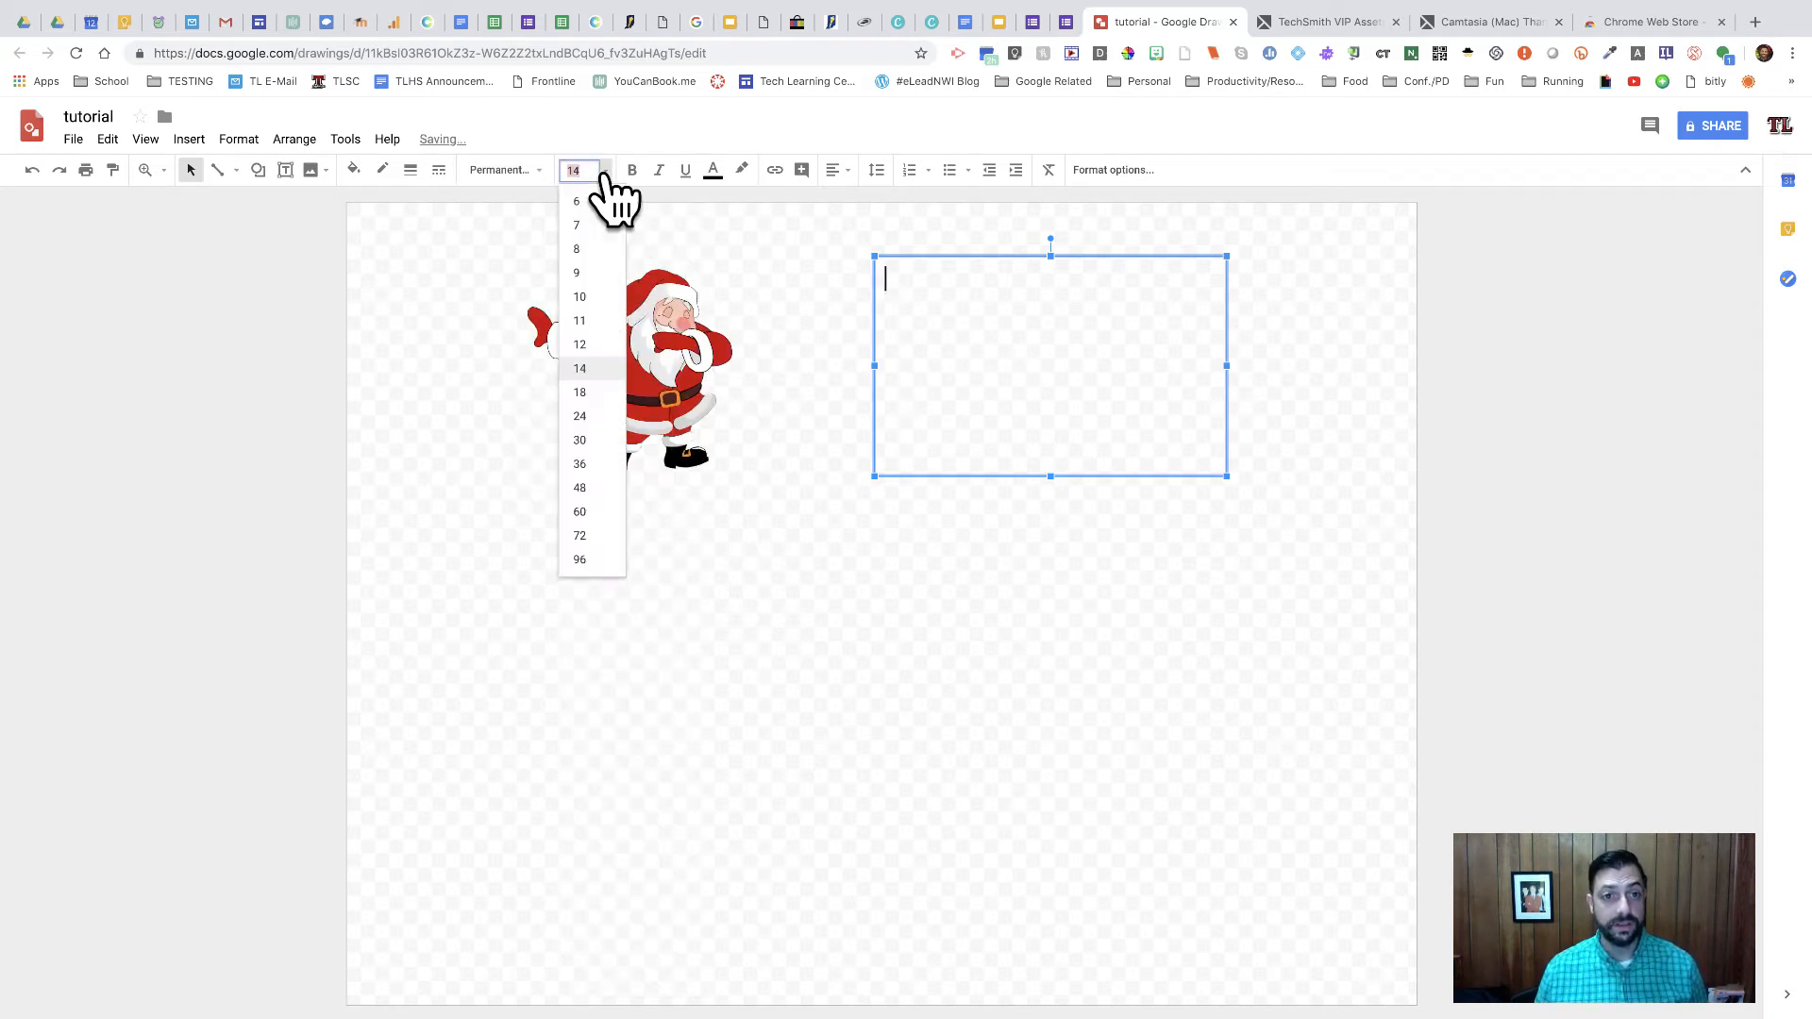
left_click(585, 393)
left_click(633, 171)
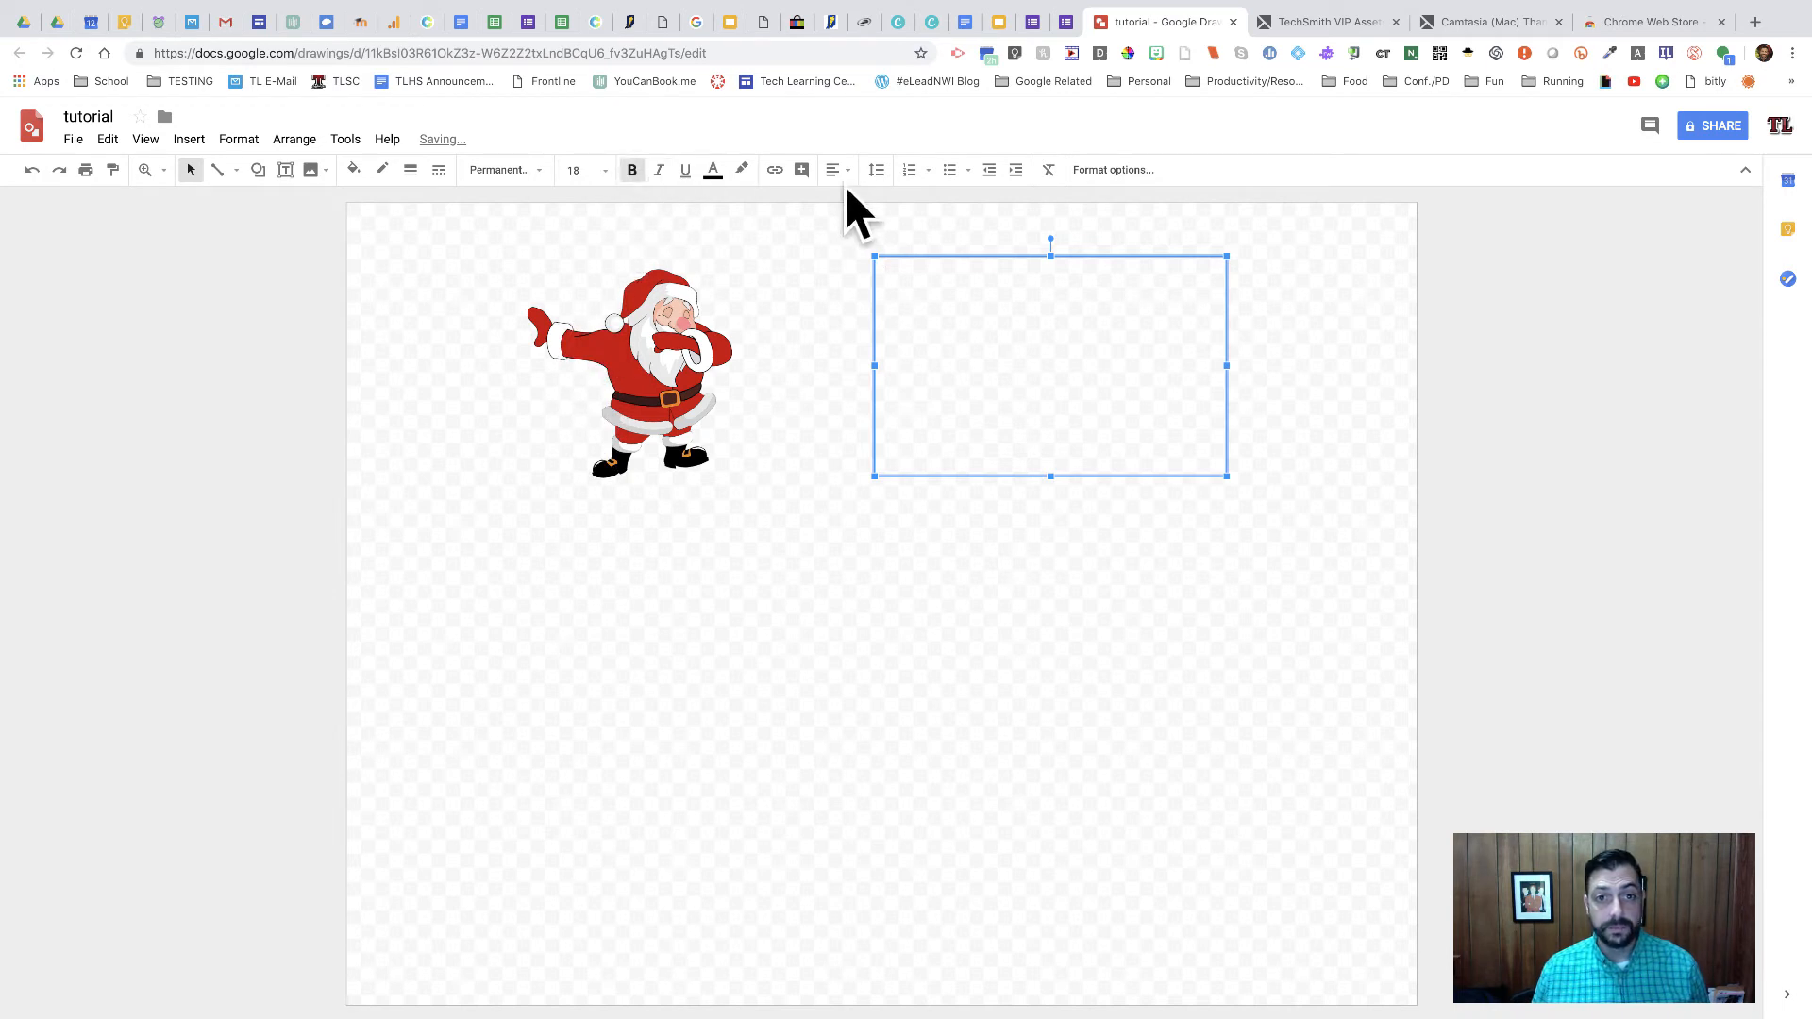
left_click(714, 171)
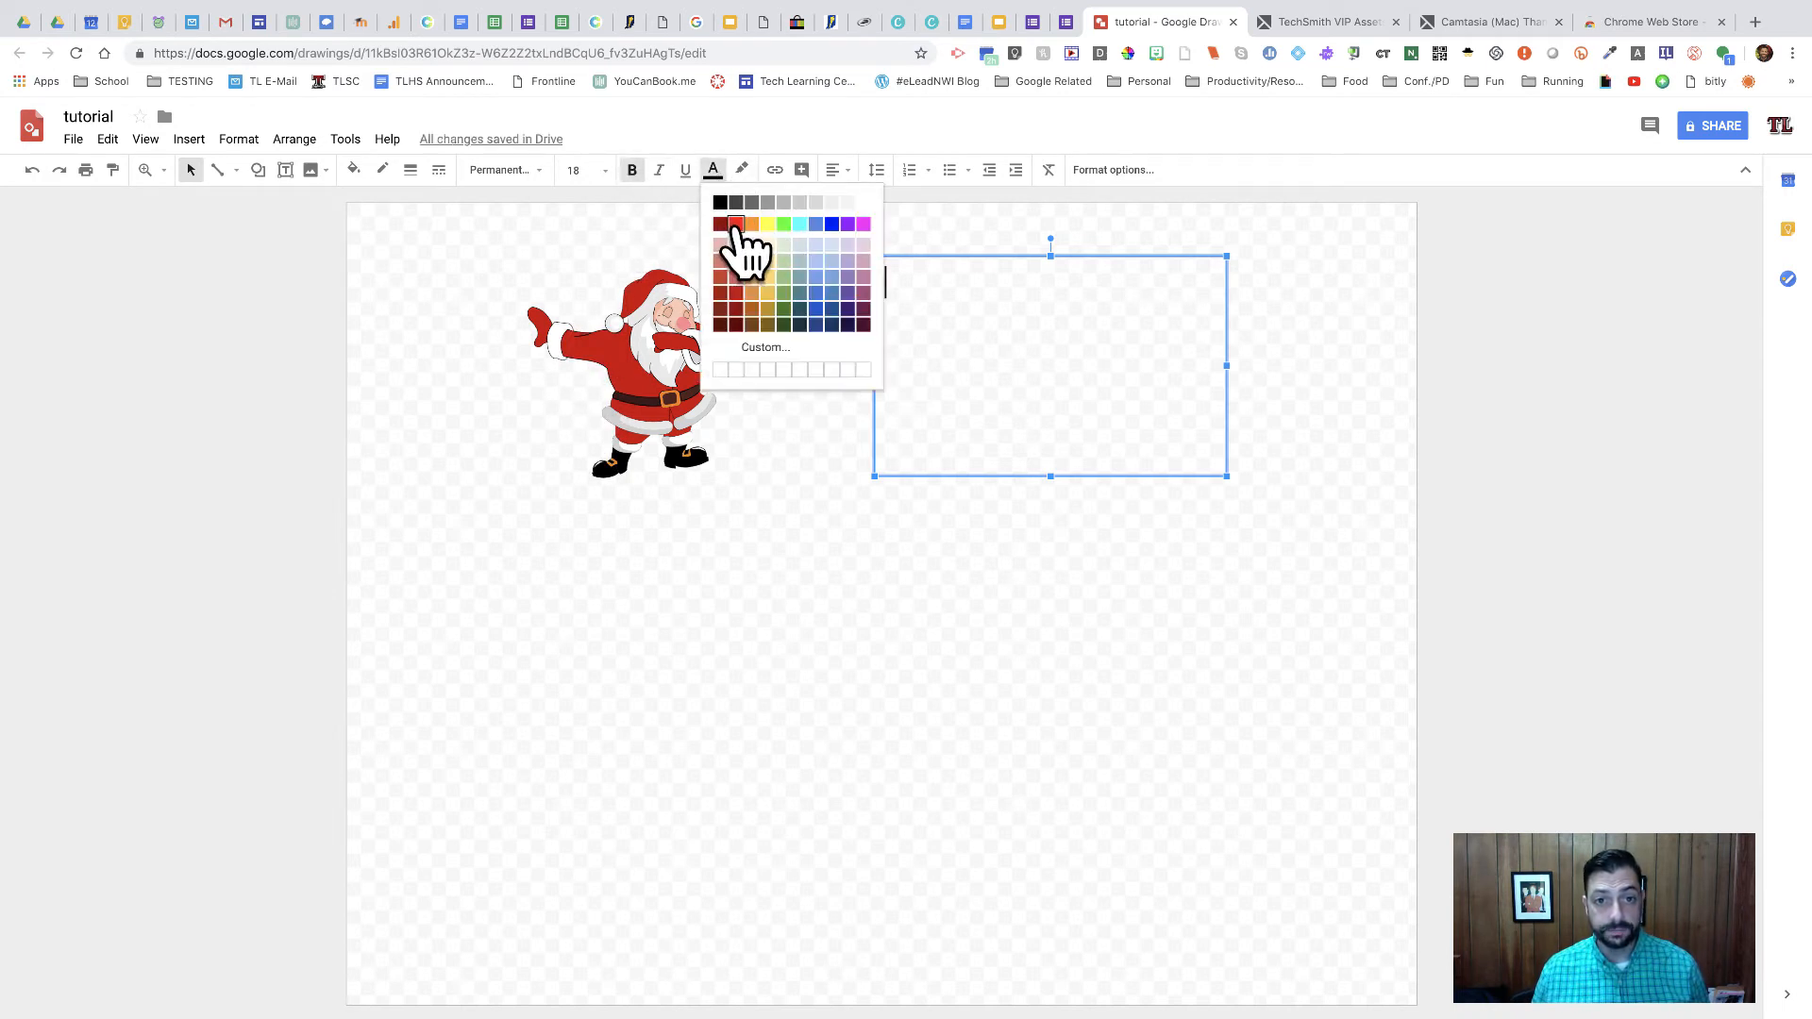
left_click(736, 226)
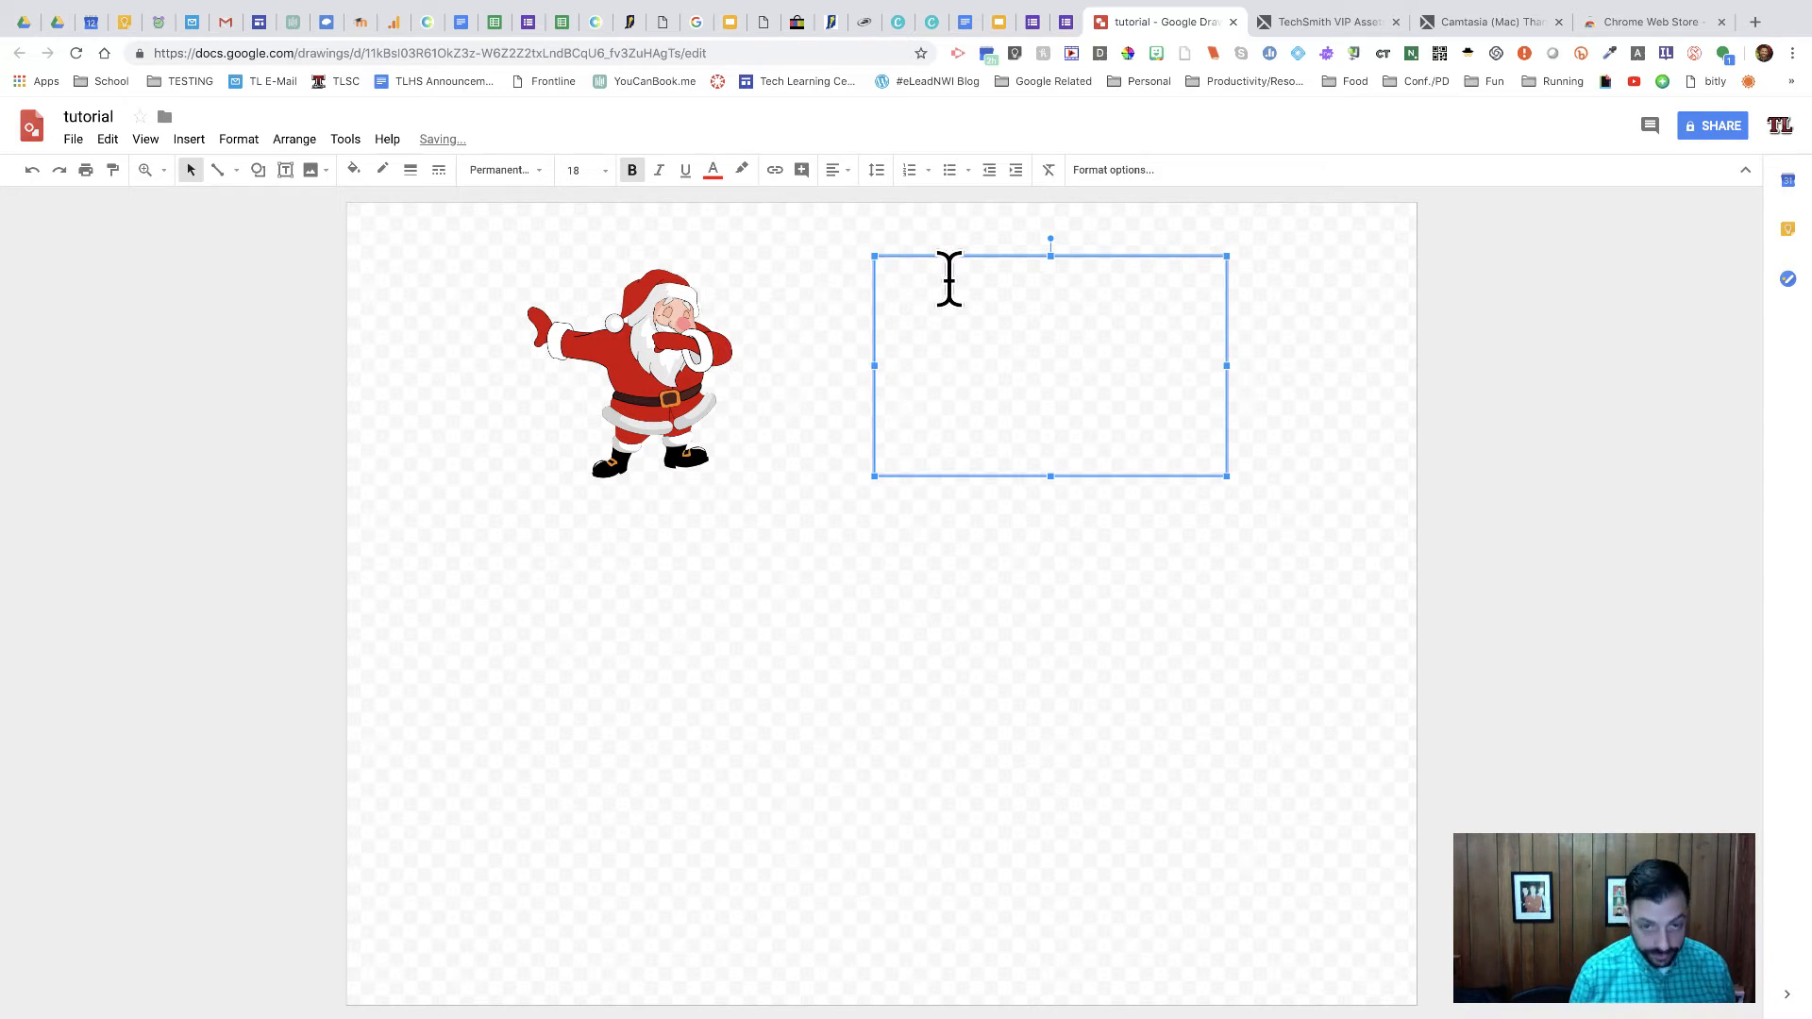
Enter "Santa" in the text box and move the box closer to the Santa image.
type("Santa")
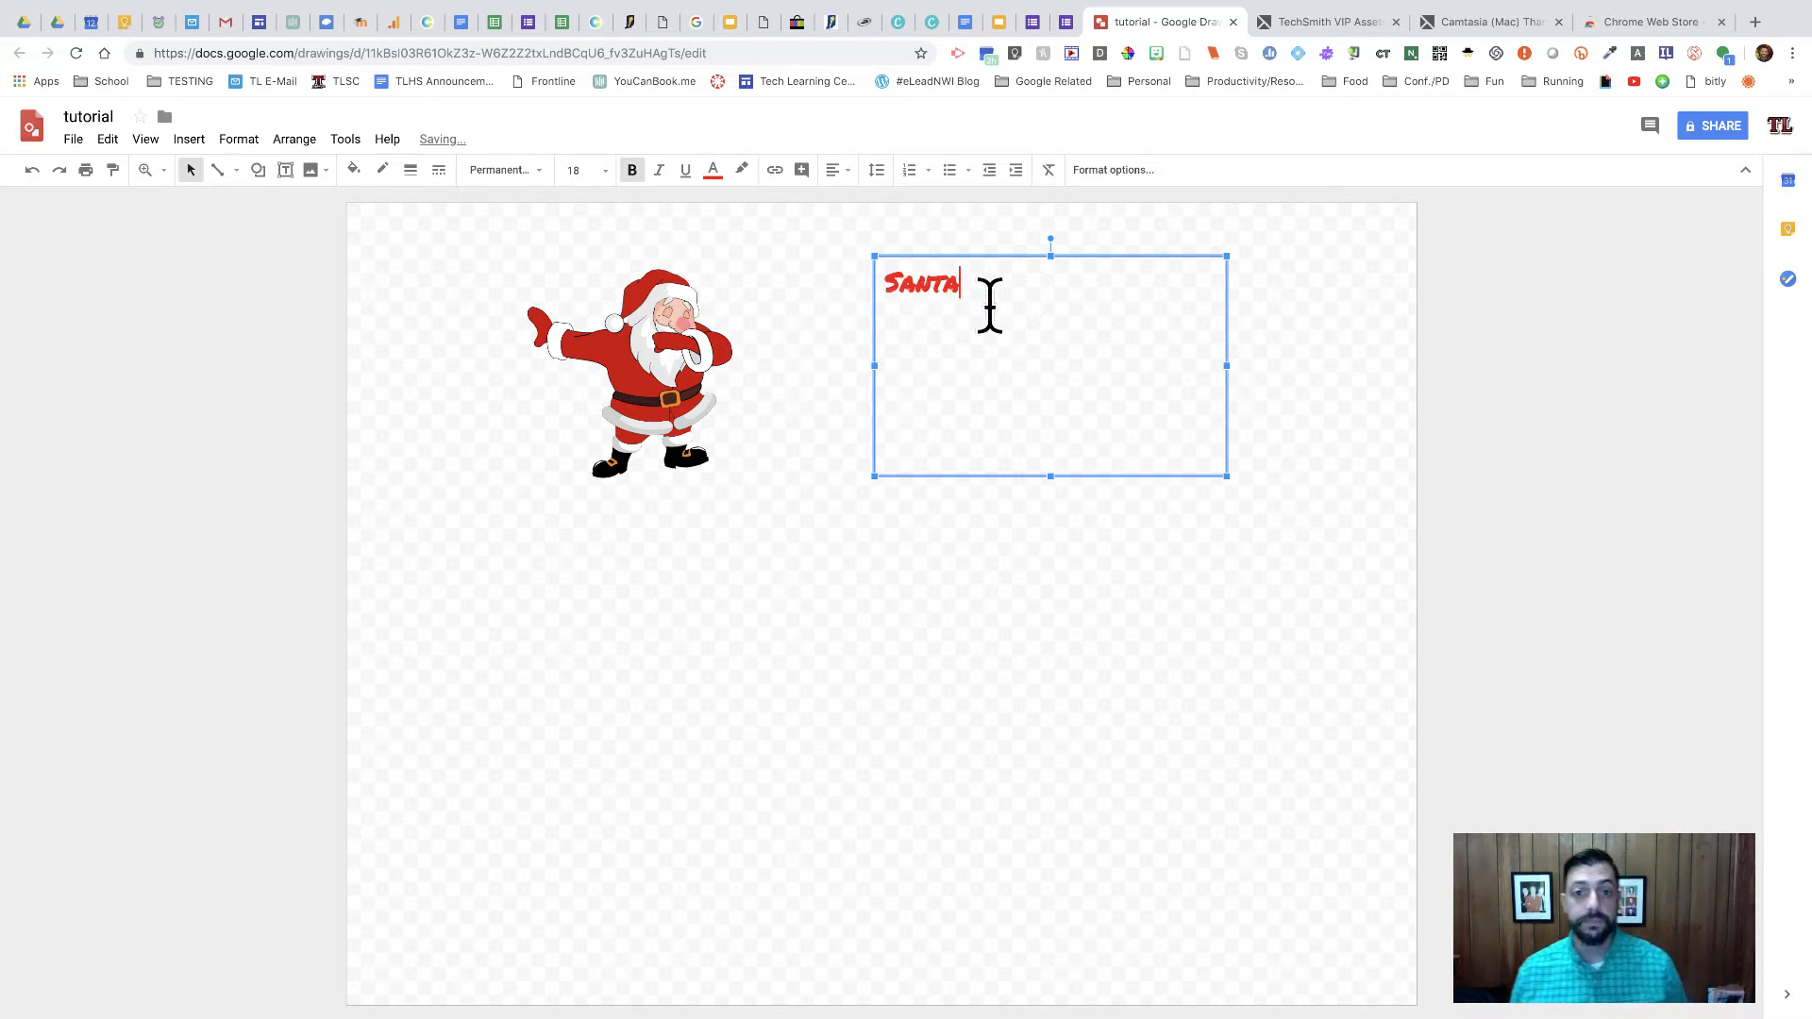
left_click(1304, 345)
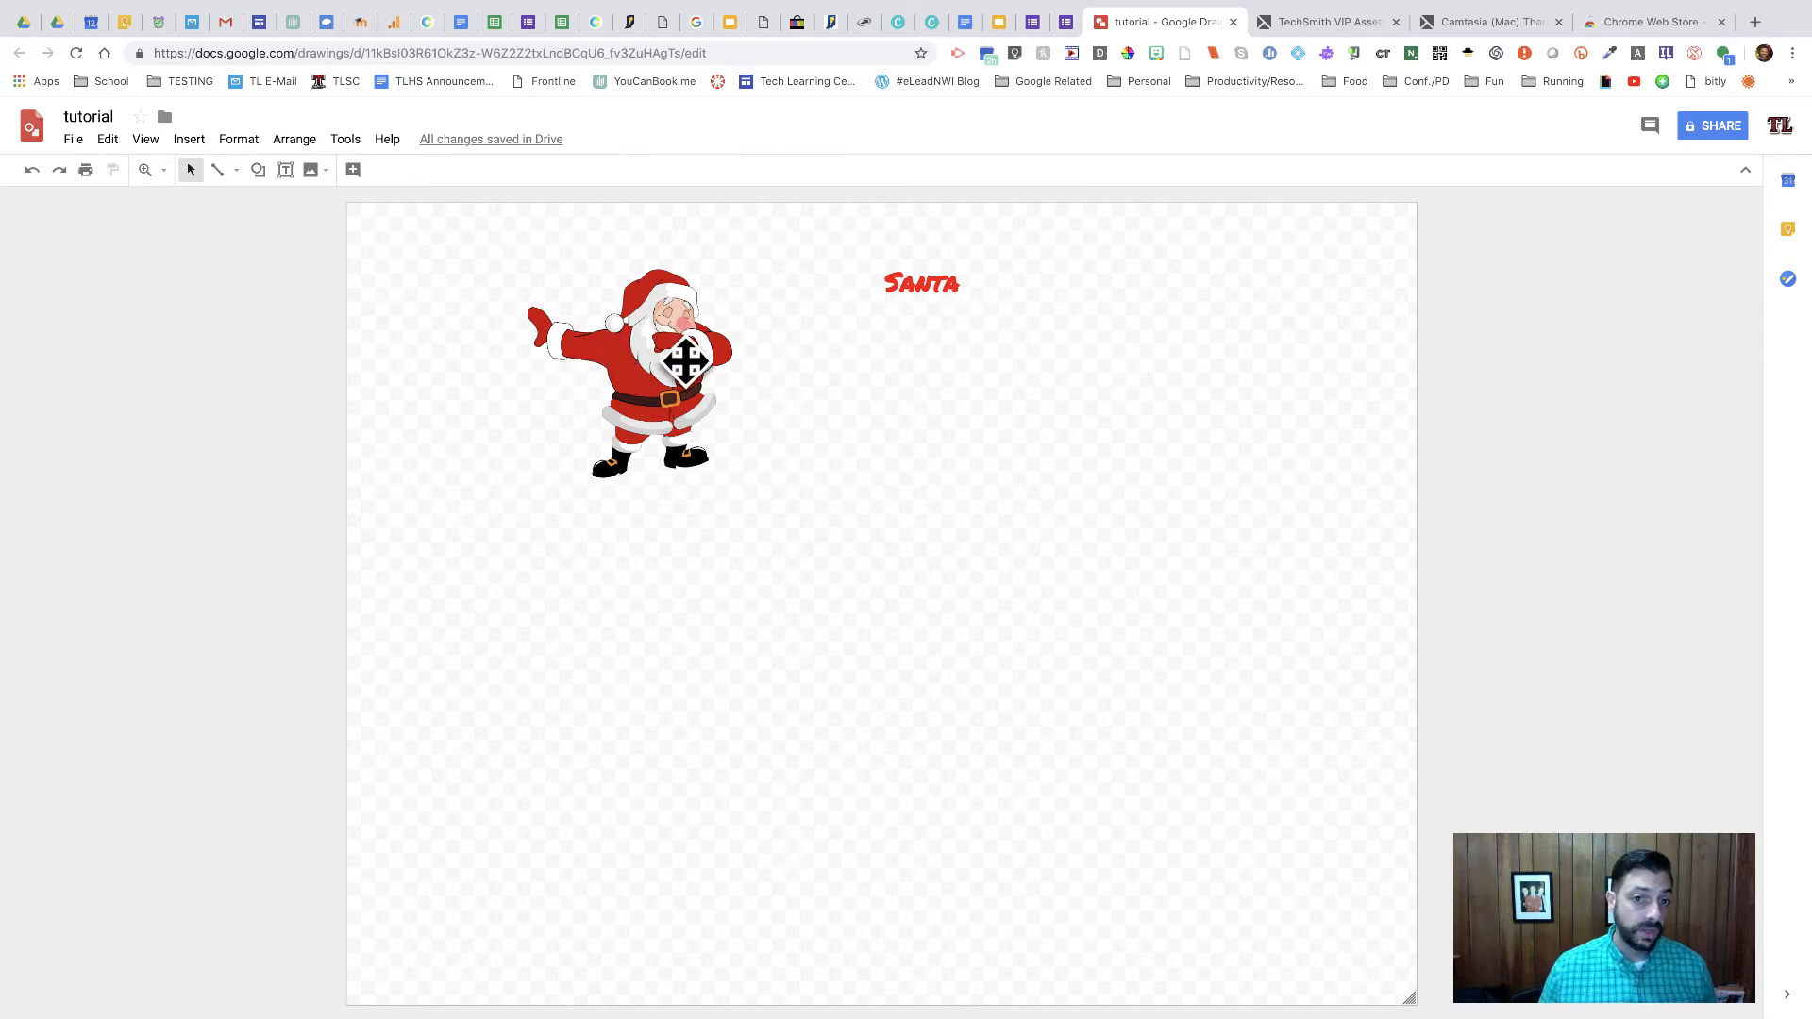
left_click(904, 270)
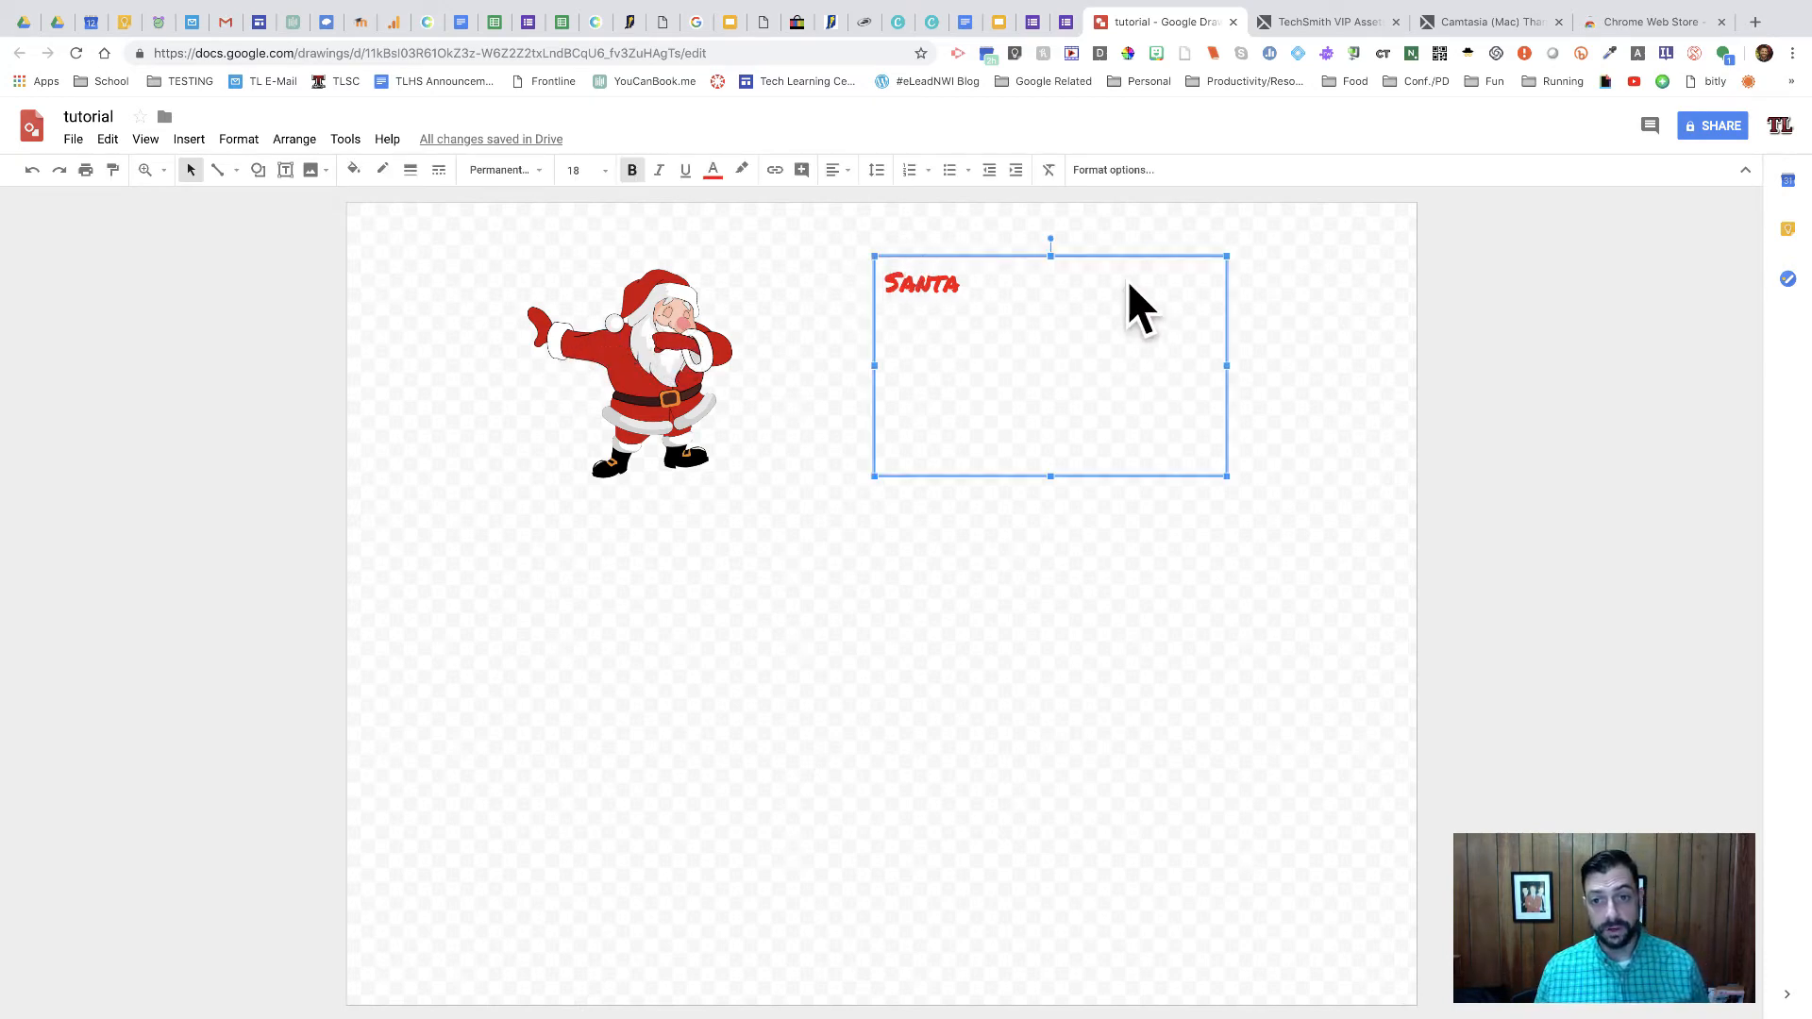
left_click_drag(1153, 307, 1266, 380)
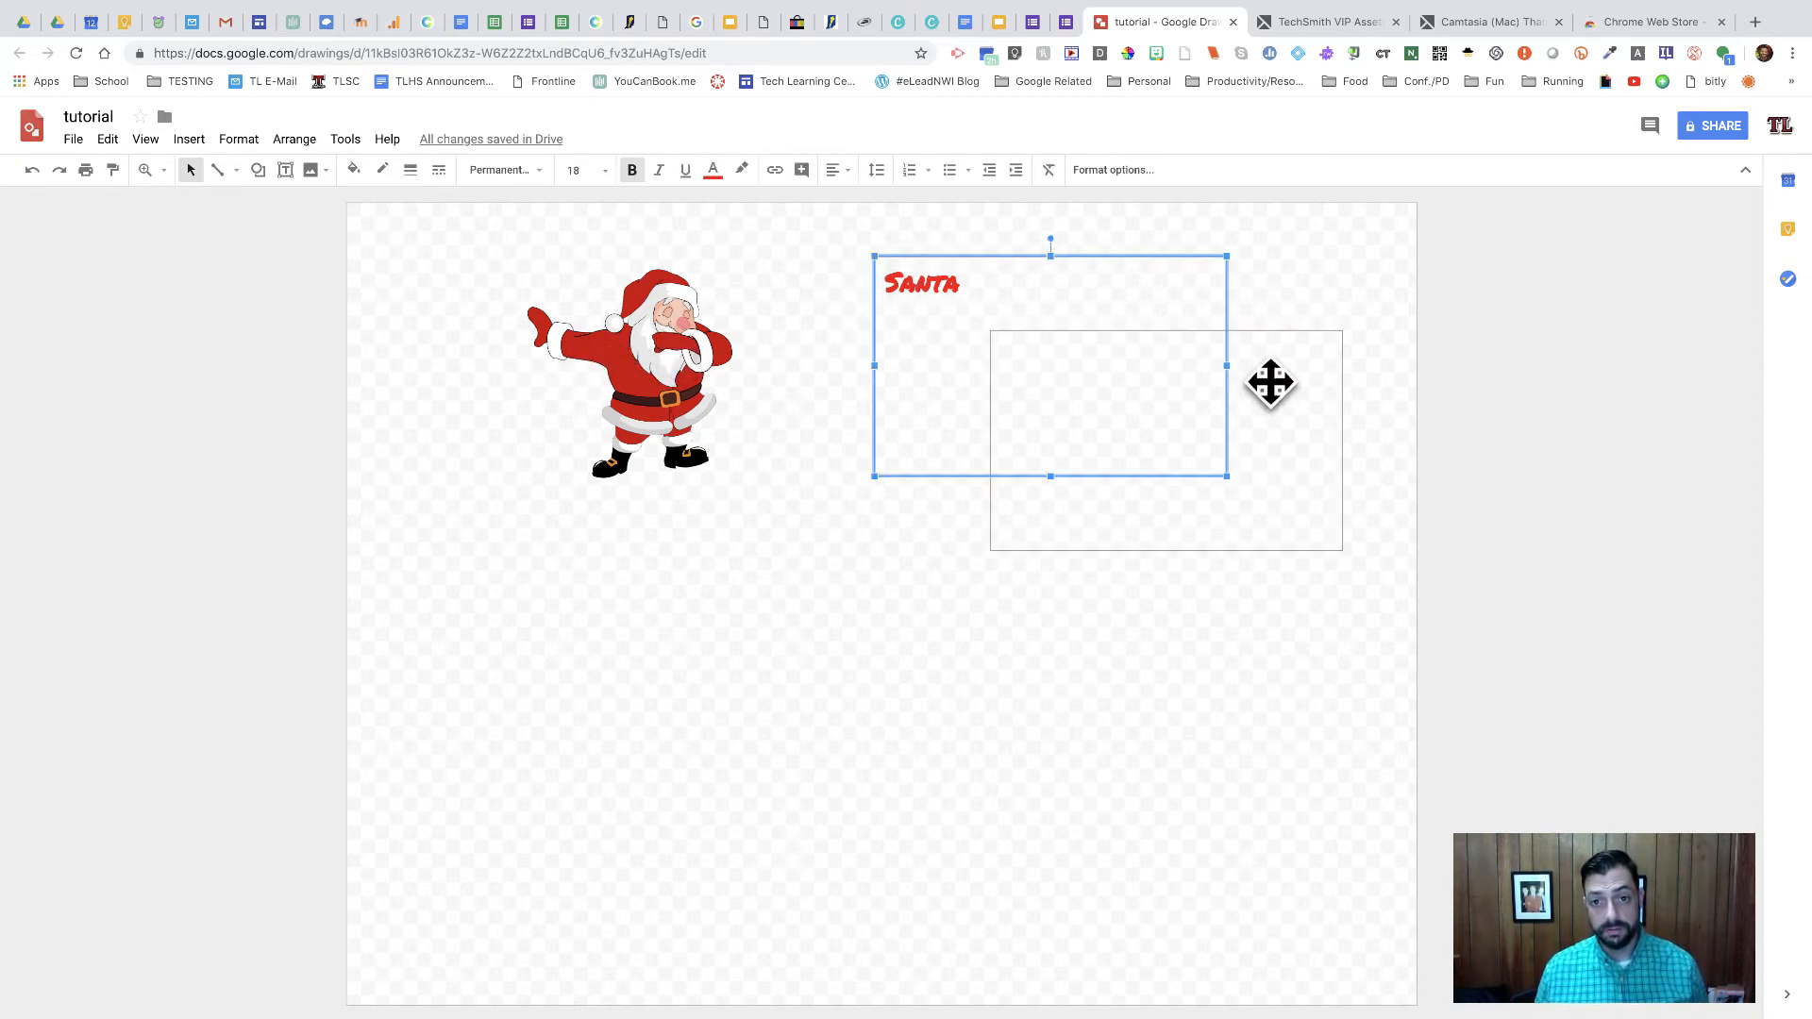
left_click_drag(1173, 416, 985, 329)
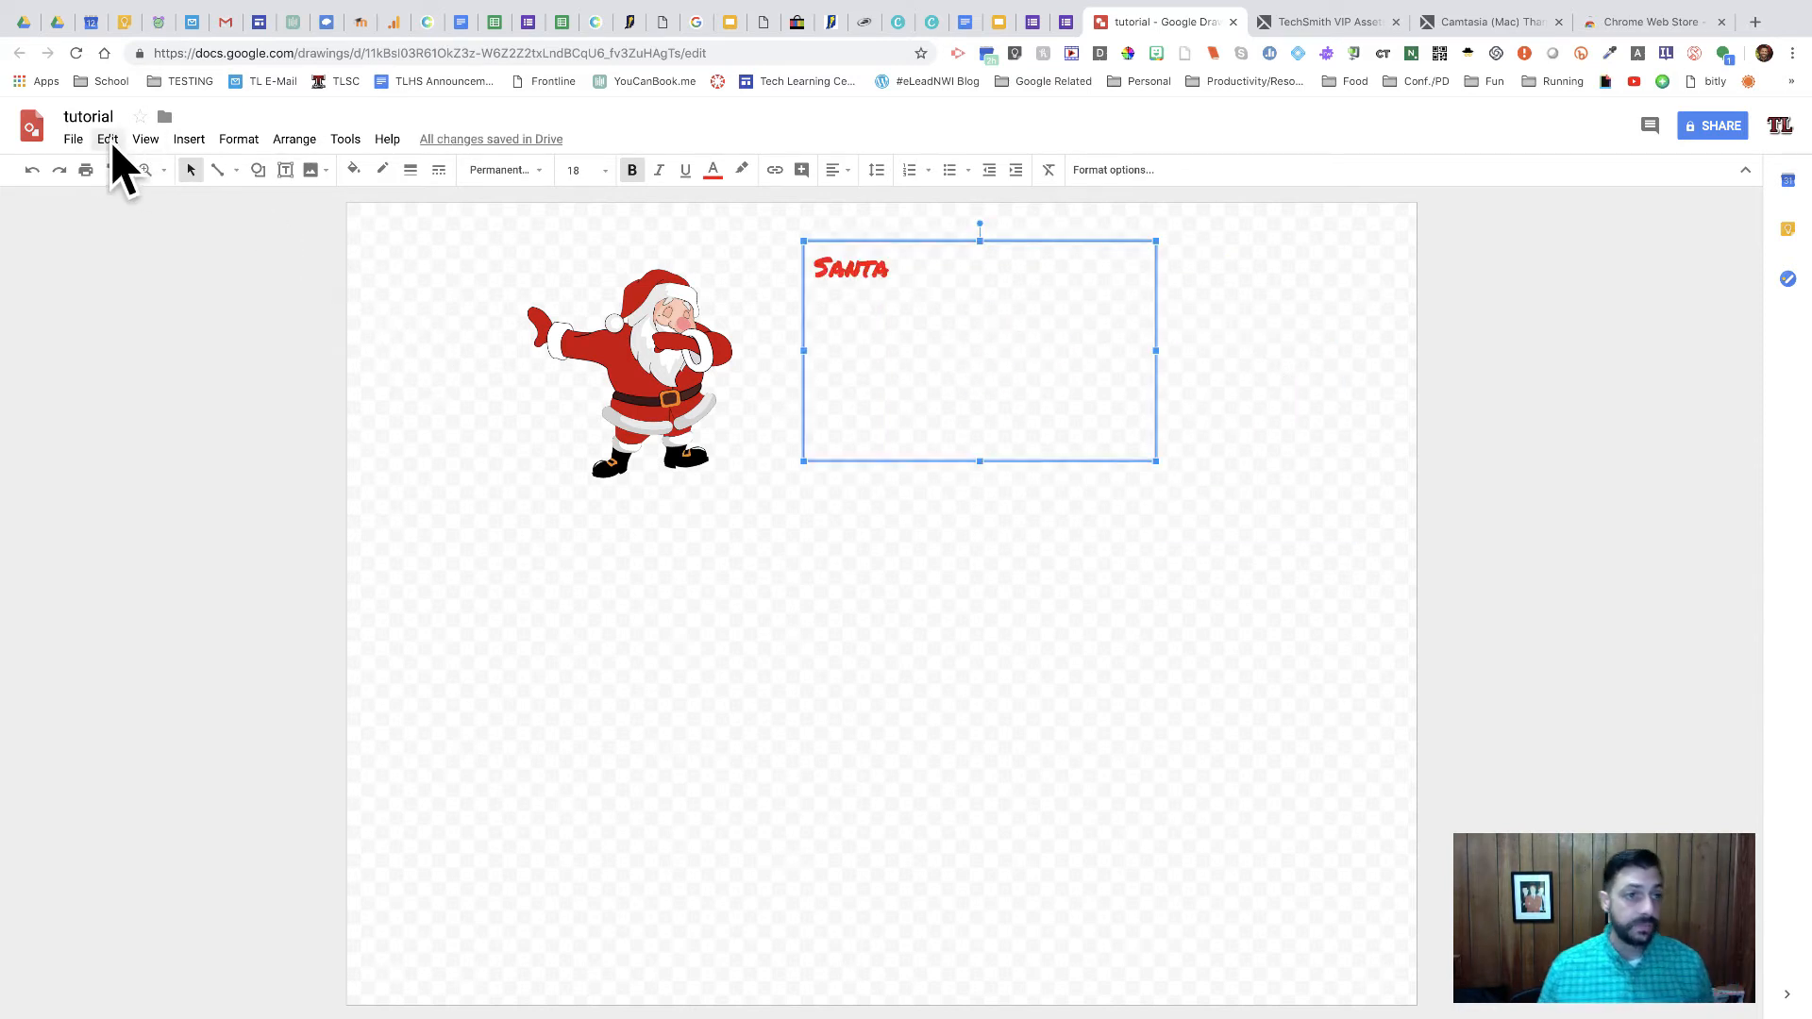
Change the drawing's page setup to the Widescreen 16:10 format.
left_click(73, 140)
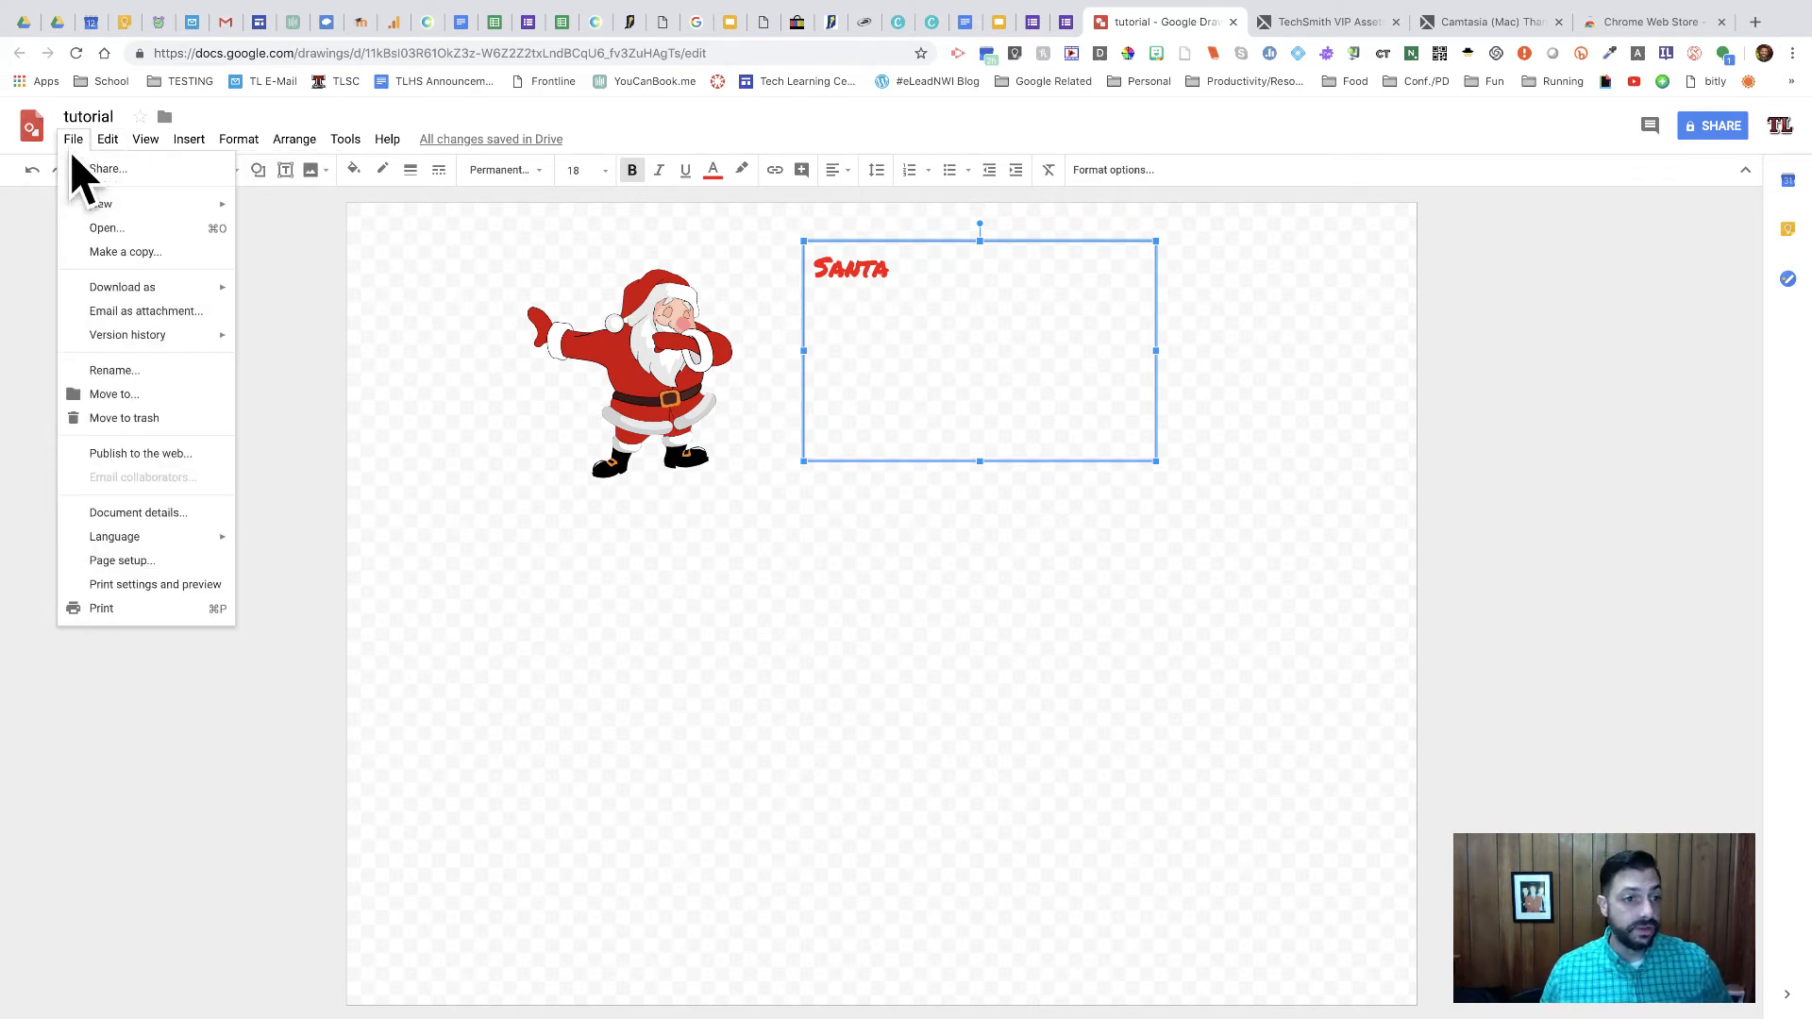
mouse_move(148, 340)
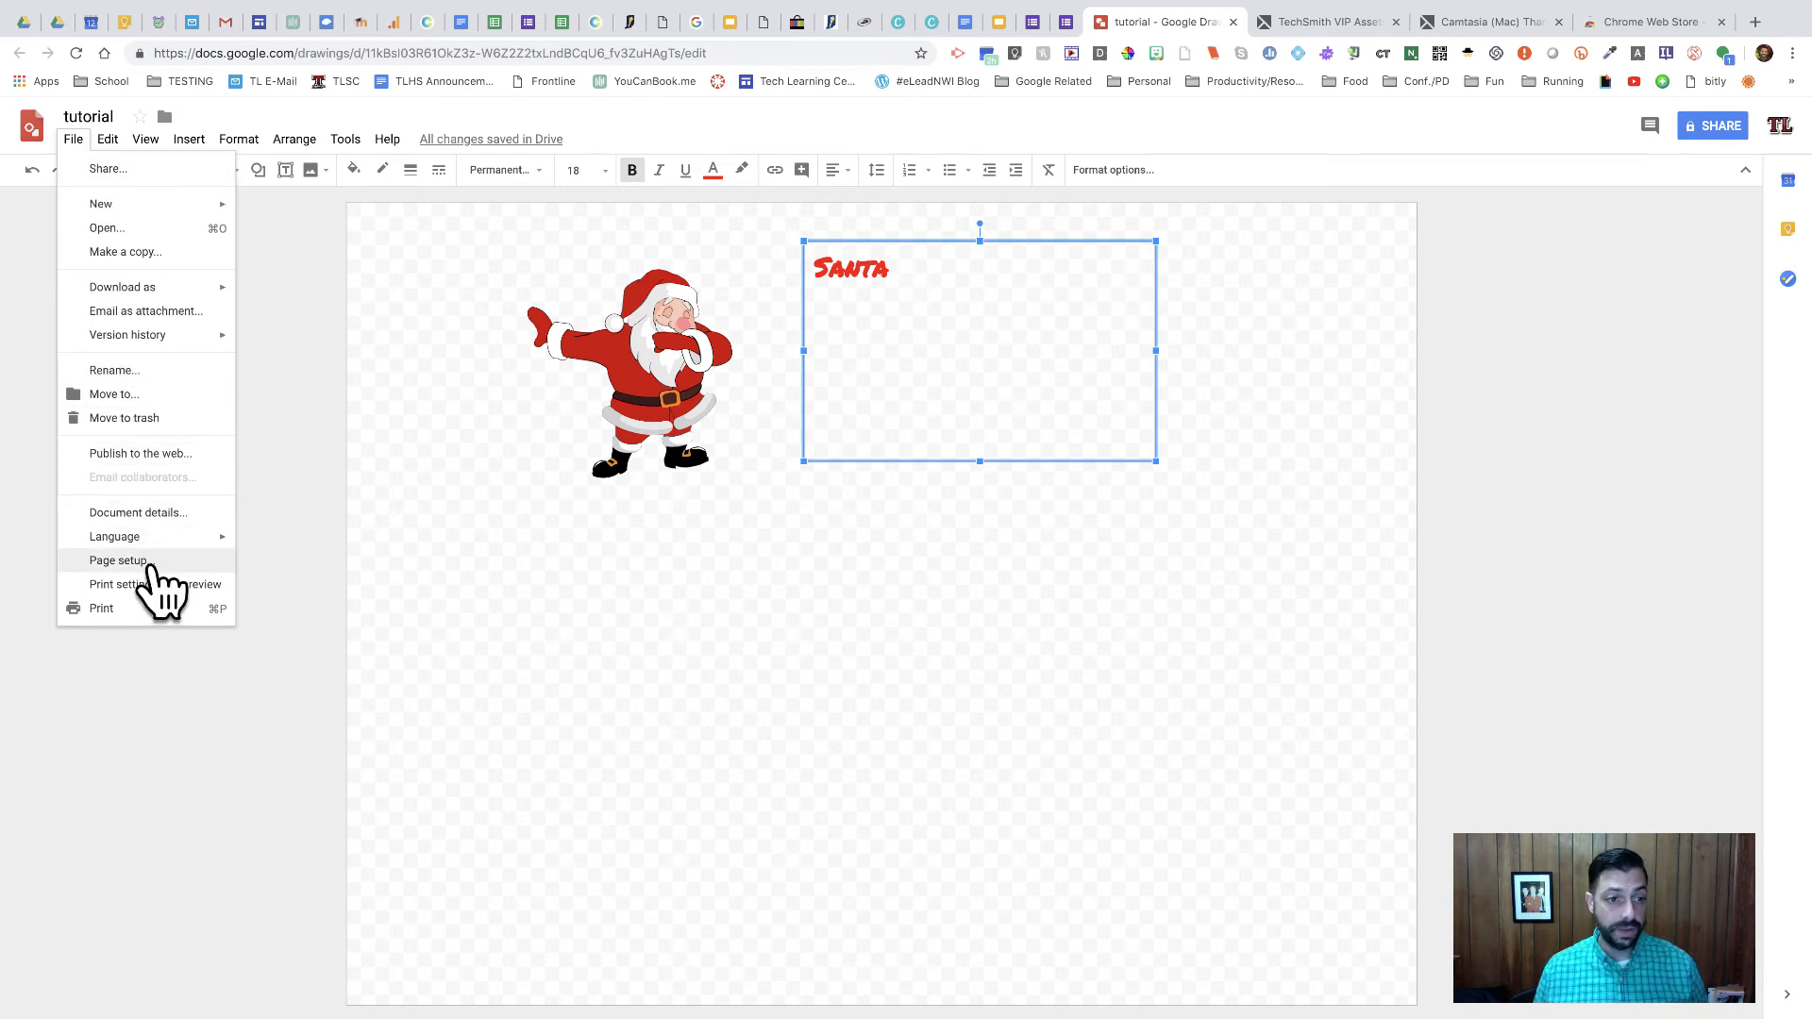
left_click(118, 560)
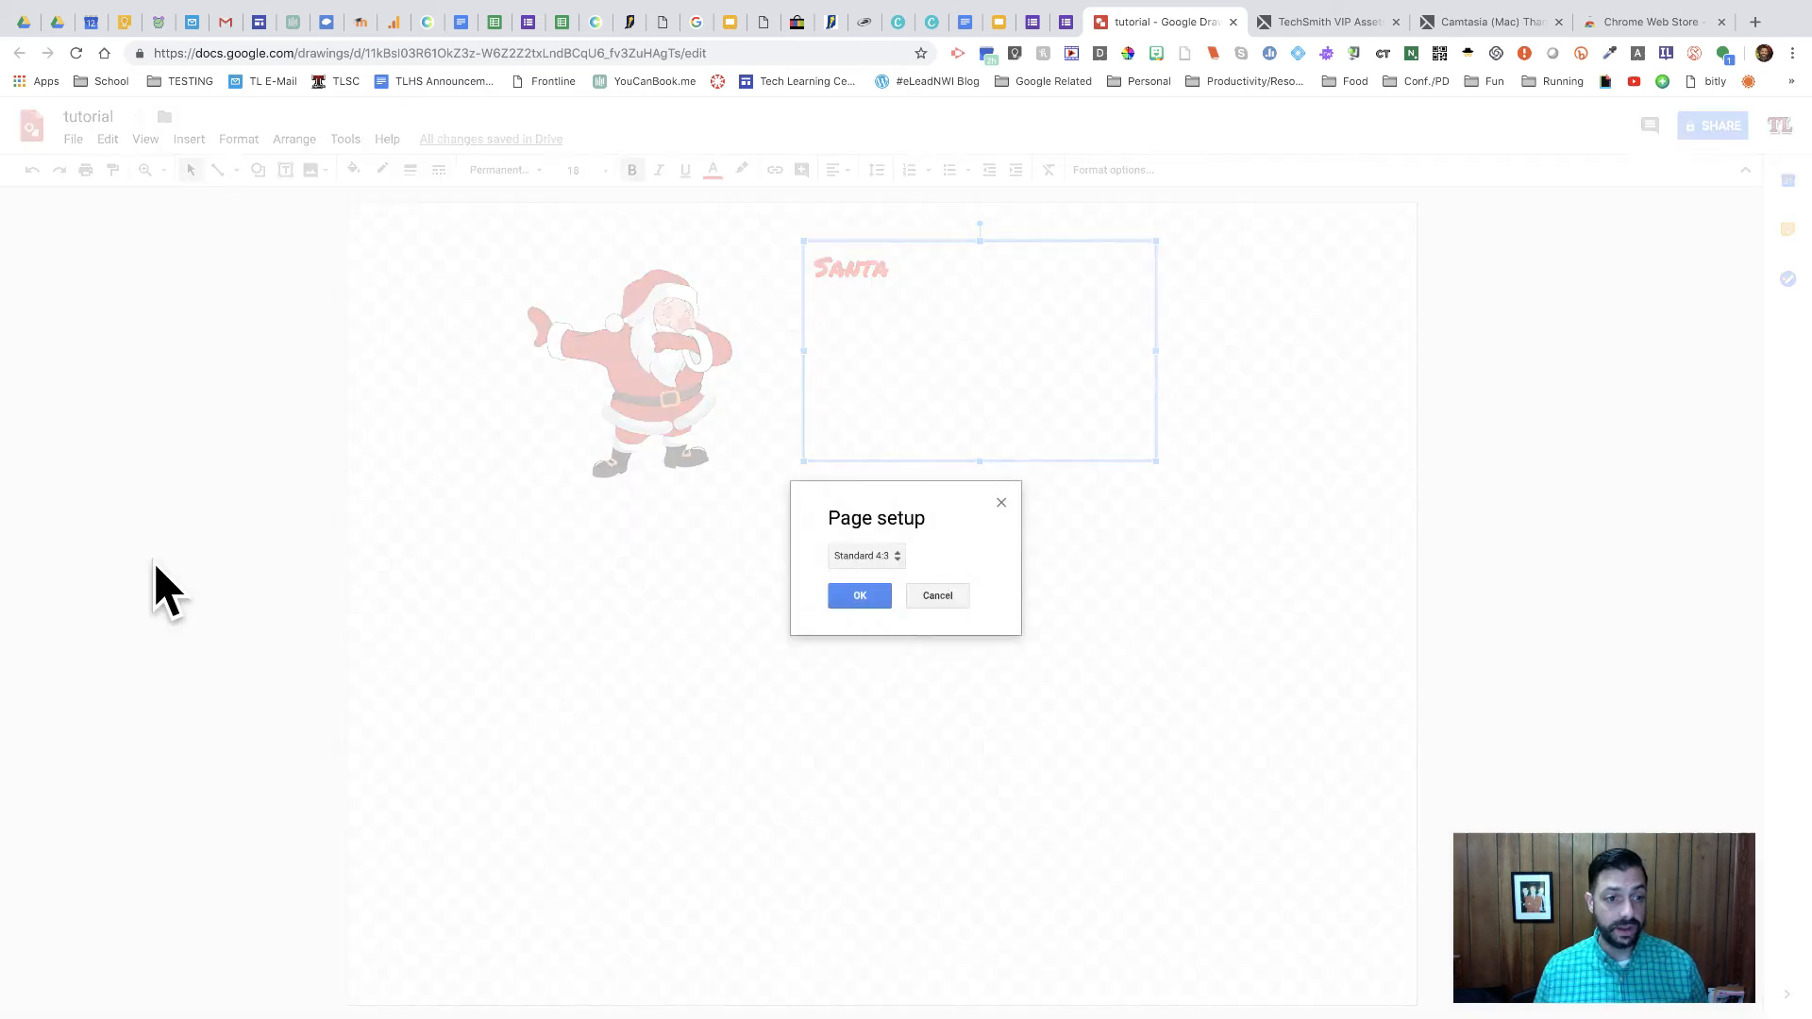
left_click(891, 557)
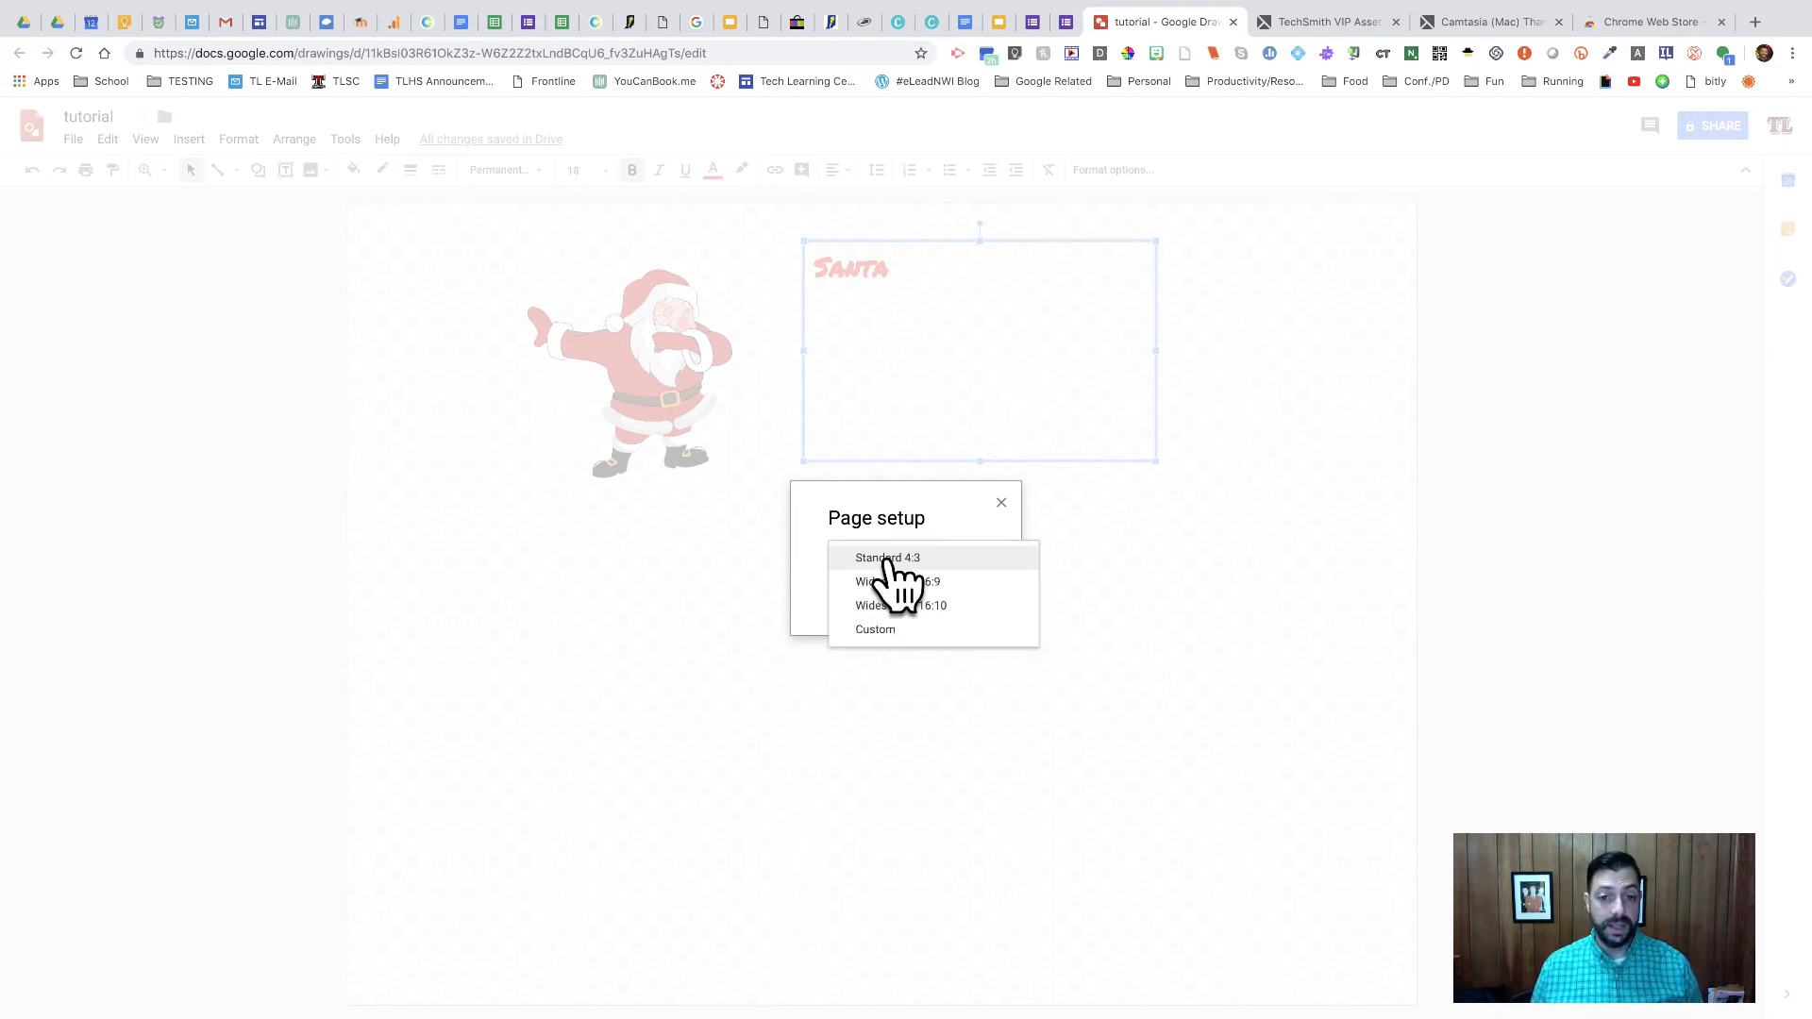
left_click(981, 612)
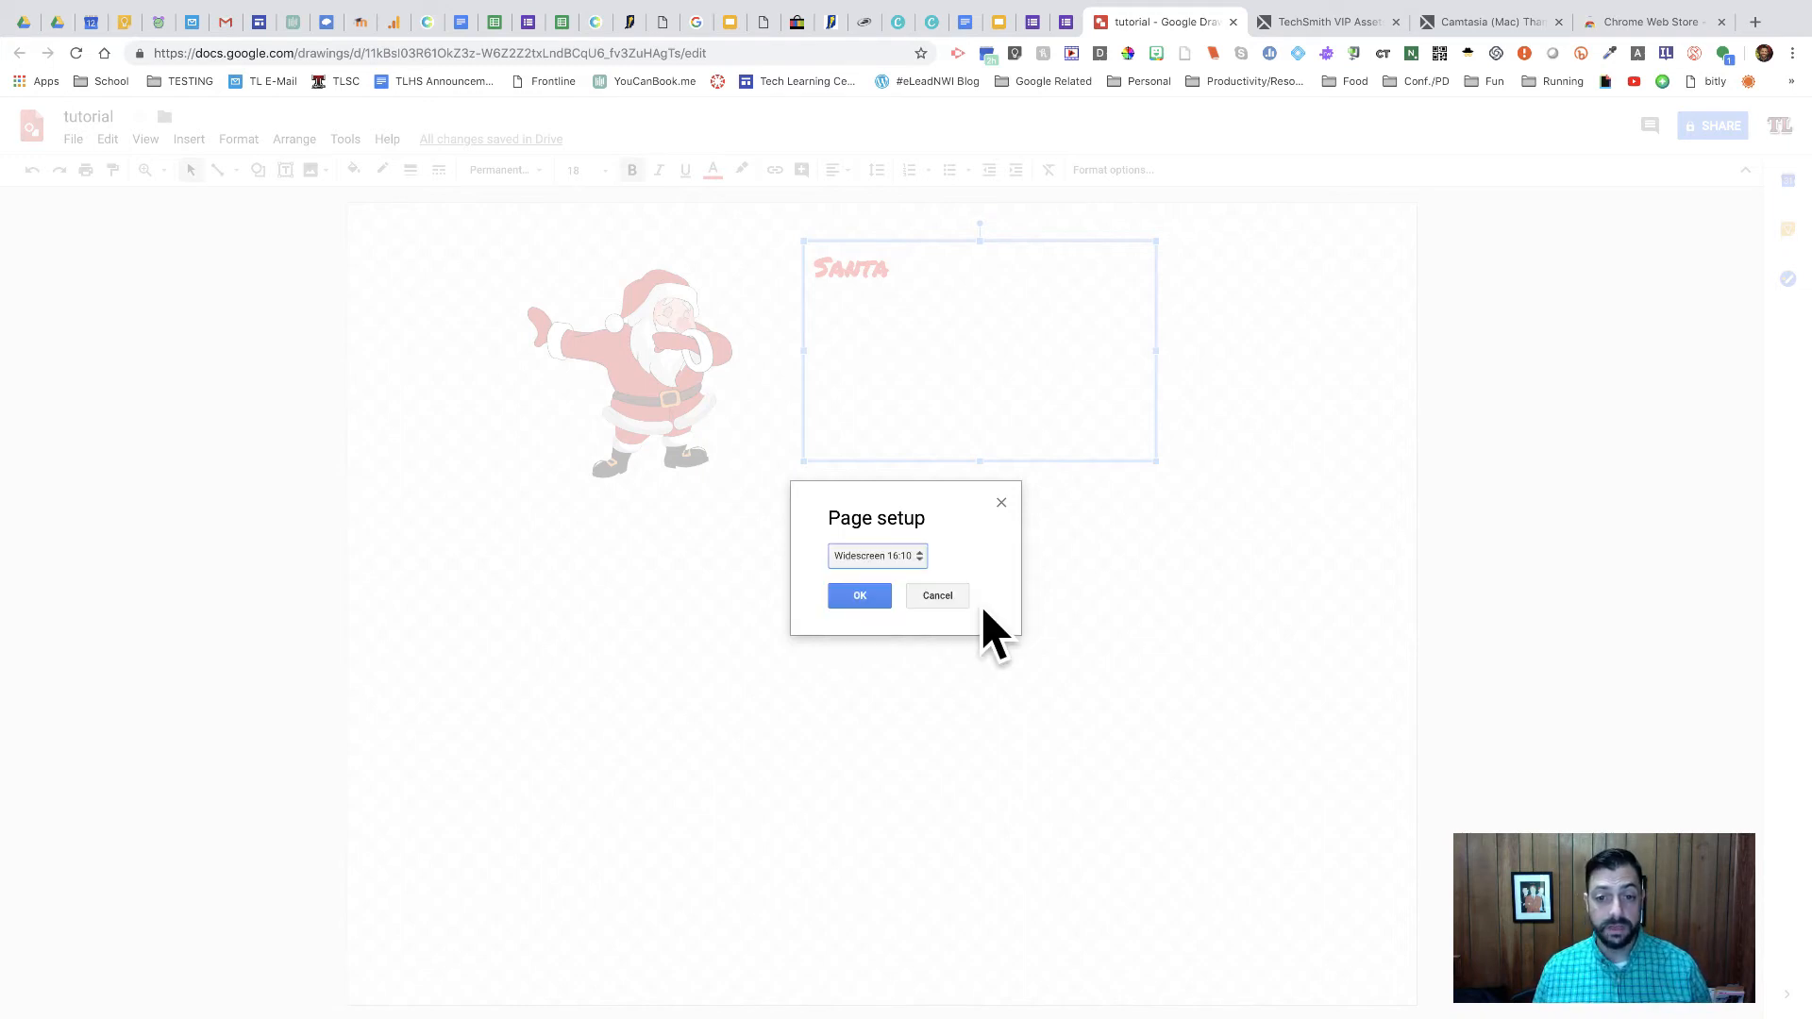
left_click(858, 596)
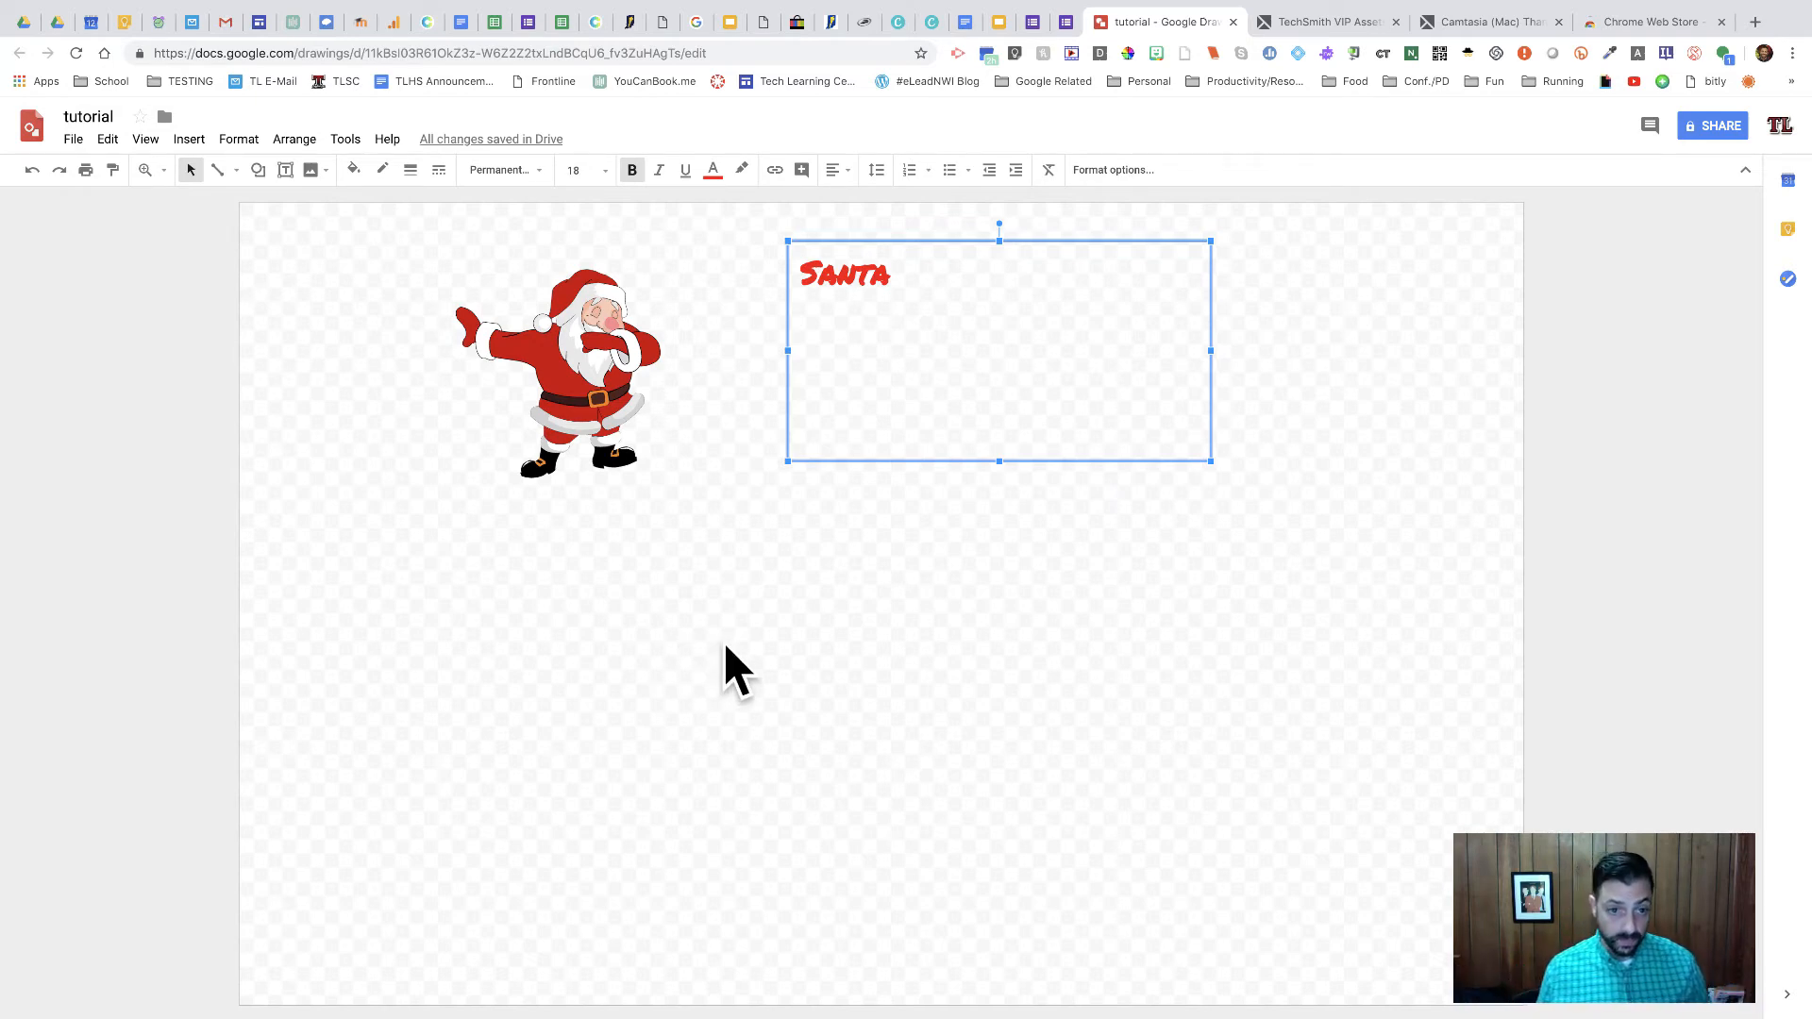
Duplicate the Santa image 17 times into a diagonal row across the canvas and deselect everything.
left_click(111, 141)
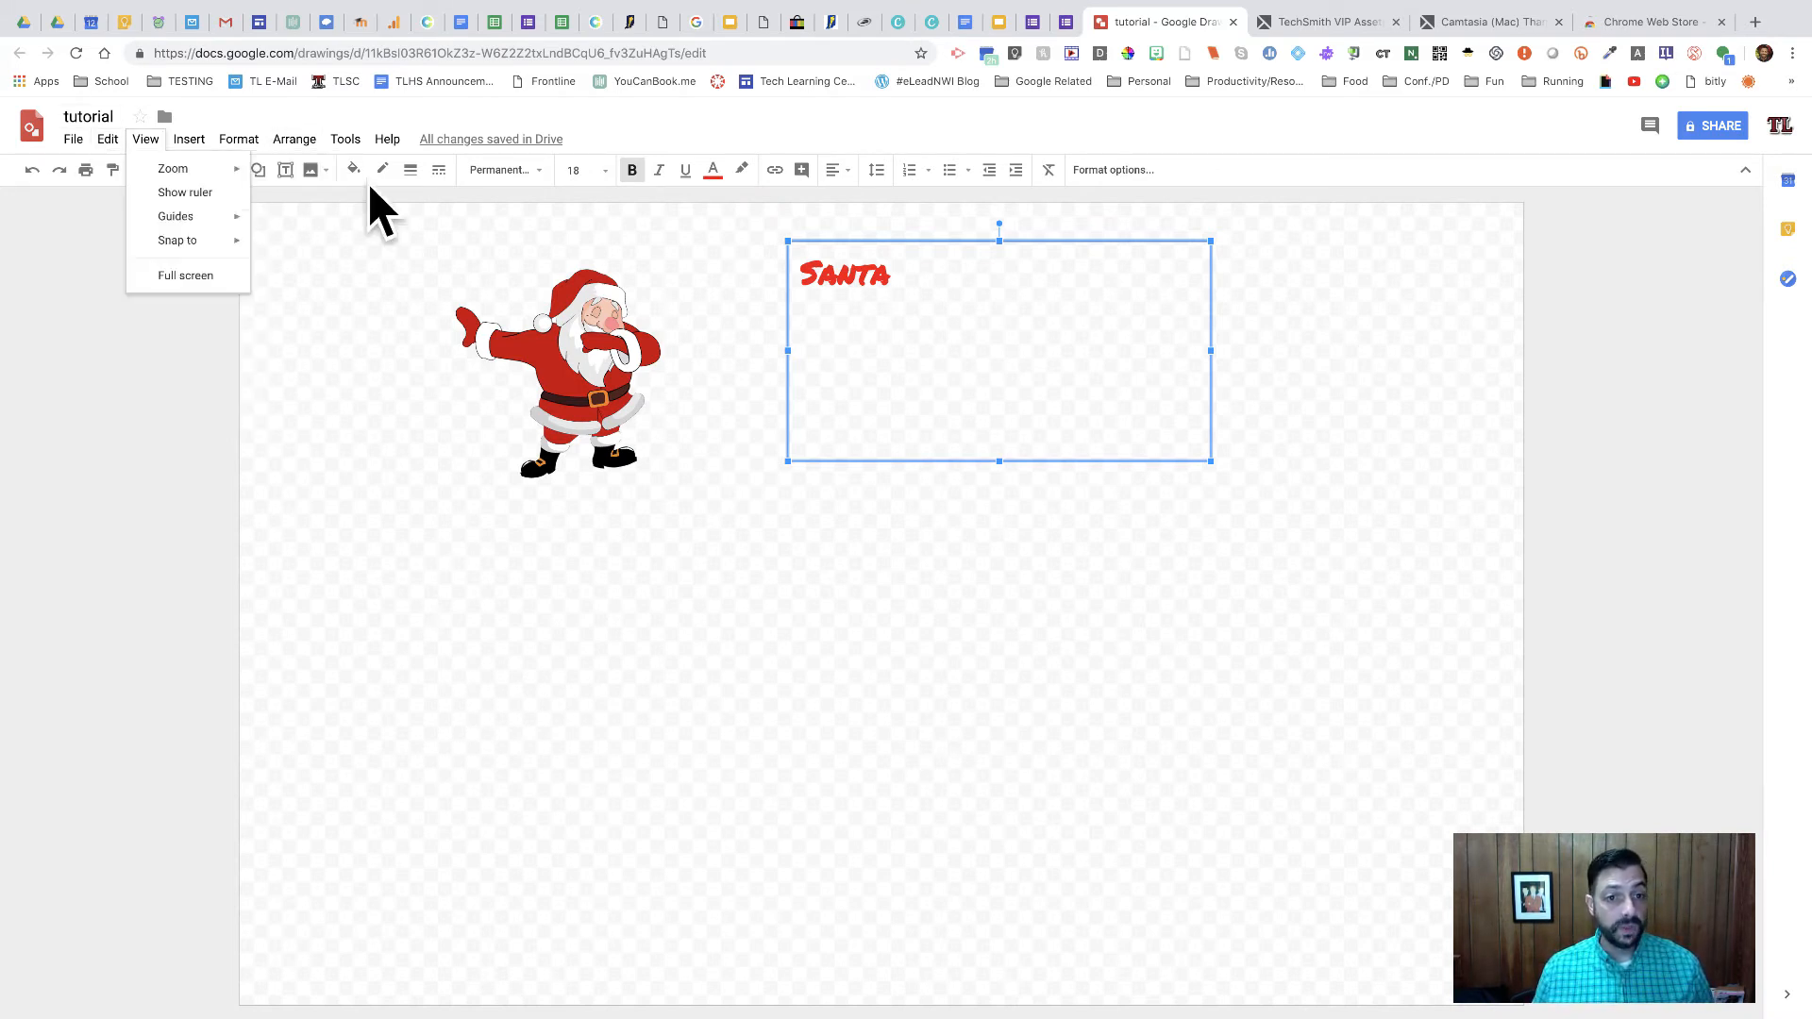
left_click(601, 415)
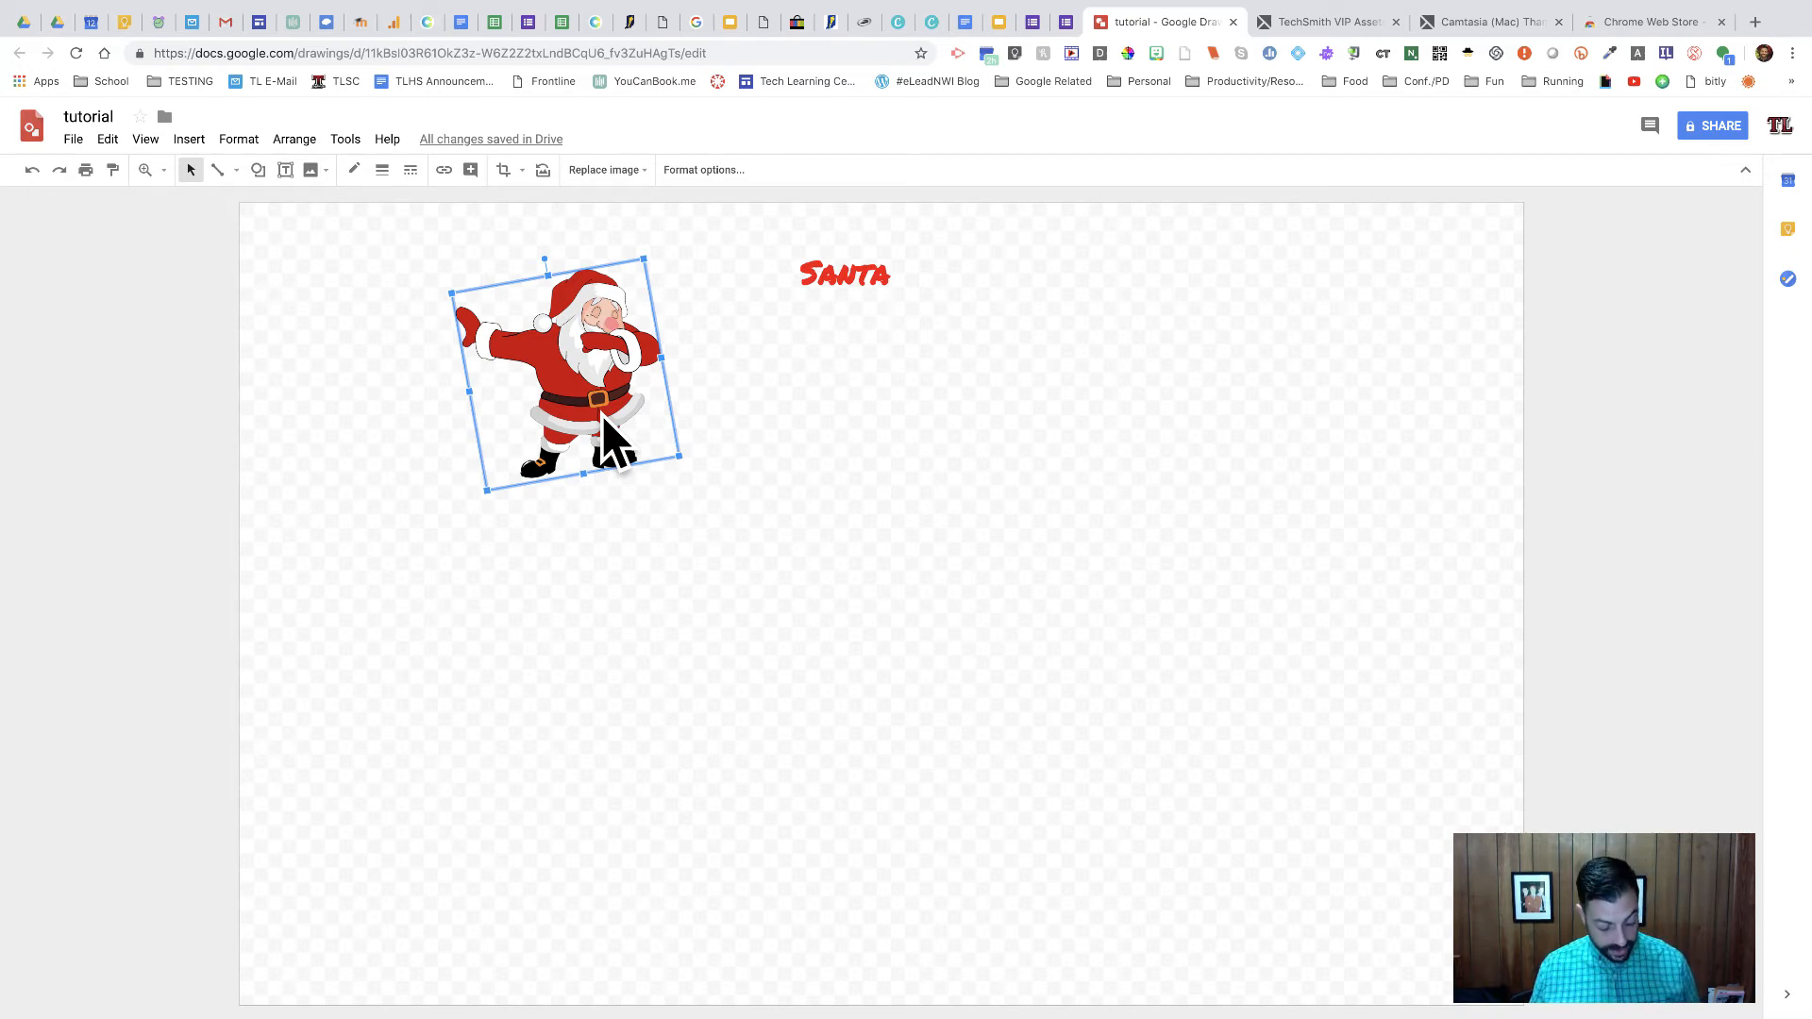
key("ctrl+d")
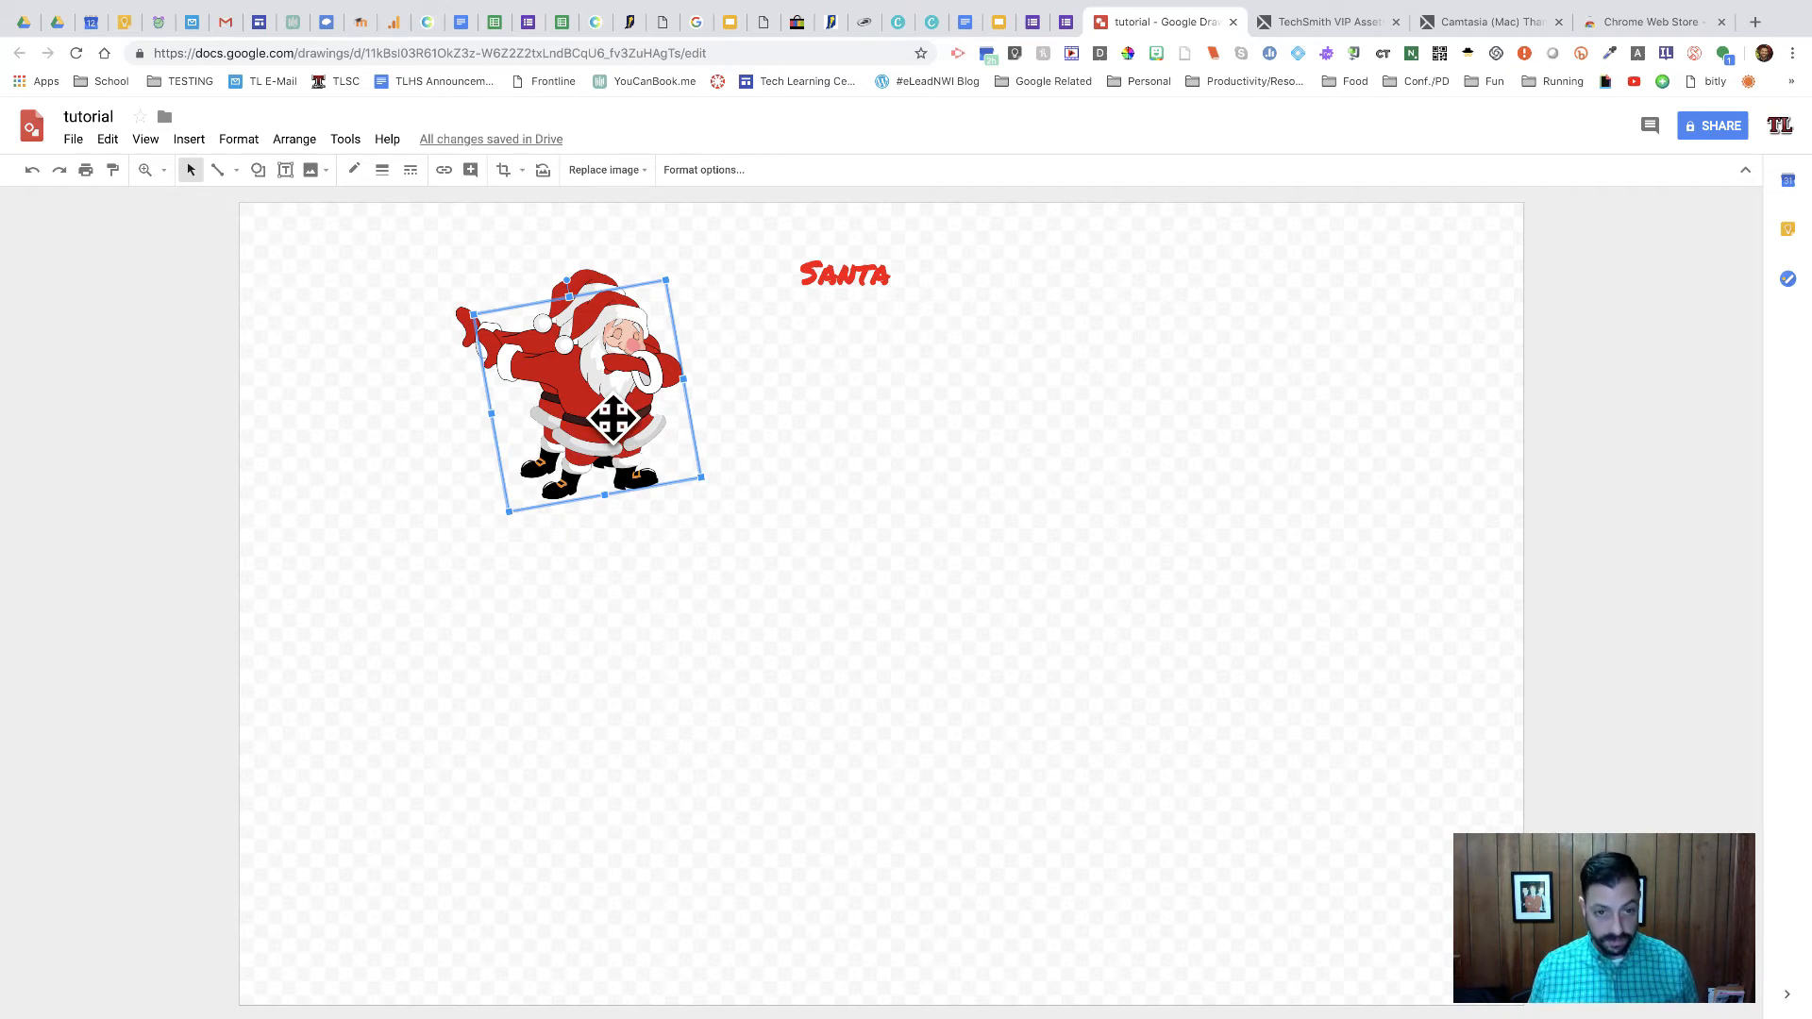
key("ctrl+d")
key("ctrl+d")
key("ctrl+d")
key("ctrl+d")
key("ctrl+d")
key("ctrl+d")
key("ctrl+d")
key("ctrl+d")
key("ctrl+d")
key("ctrl+d")
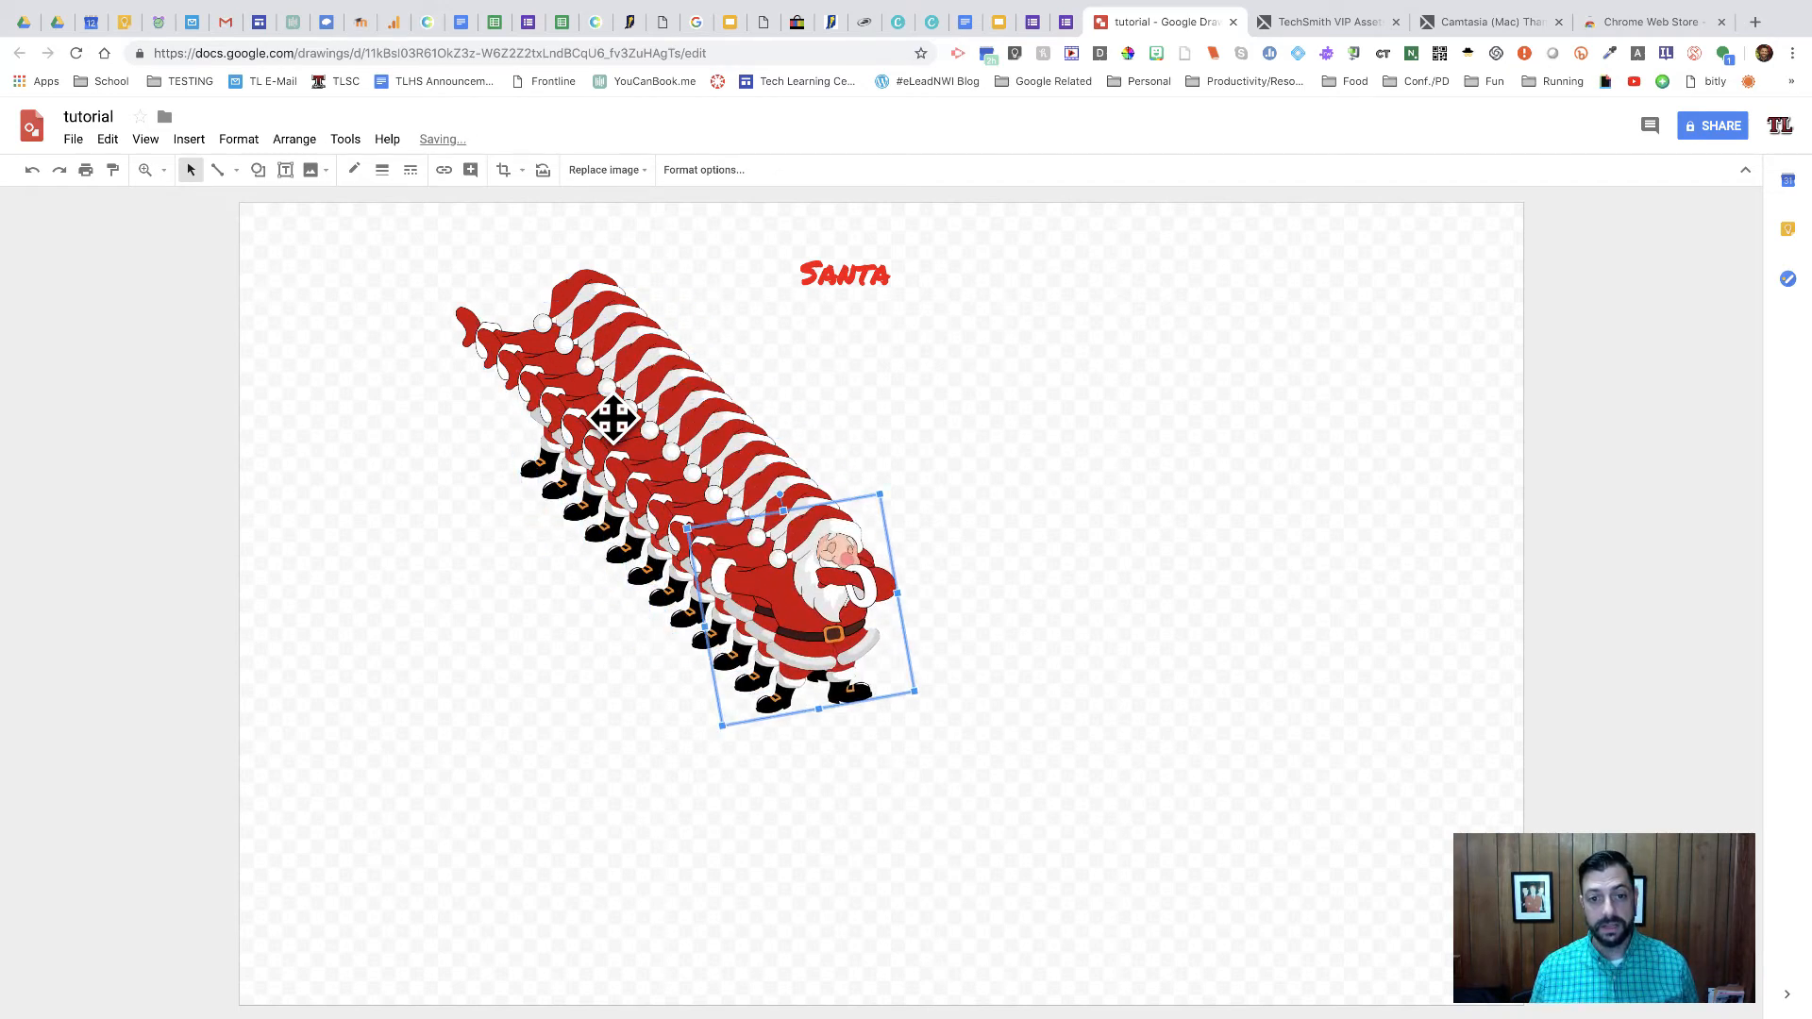
key("ctrl+d")
key("ctrl+d")
key("ctrl+d")
key("ctrl+d")
key("ctrl+d")
key("ctrl+d")
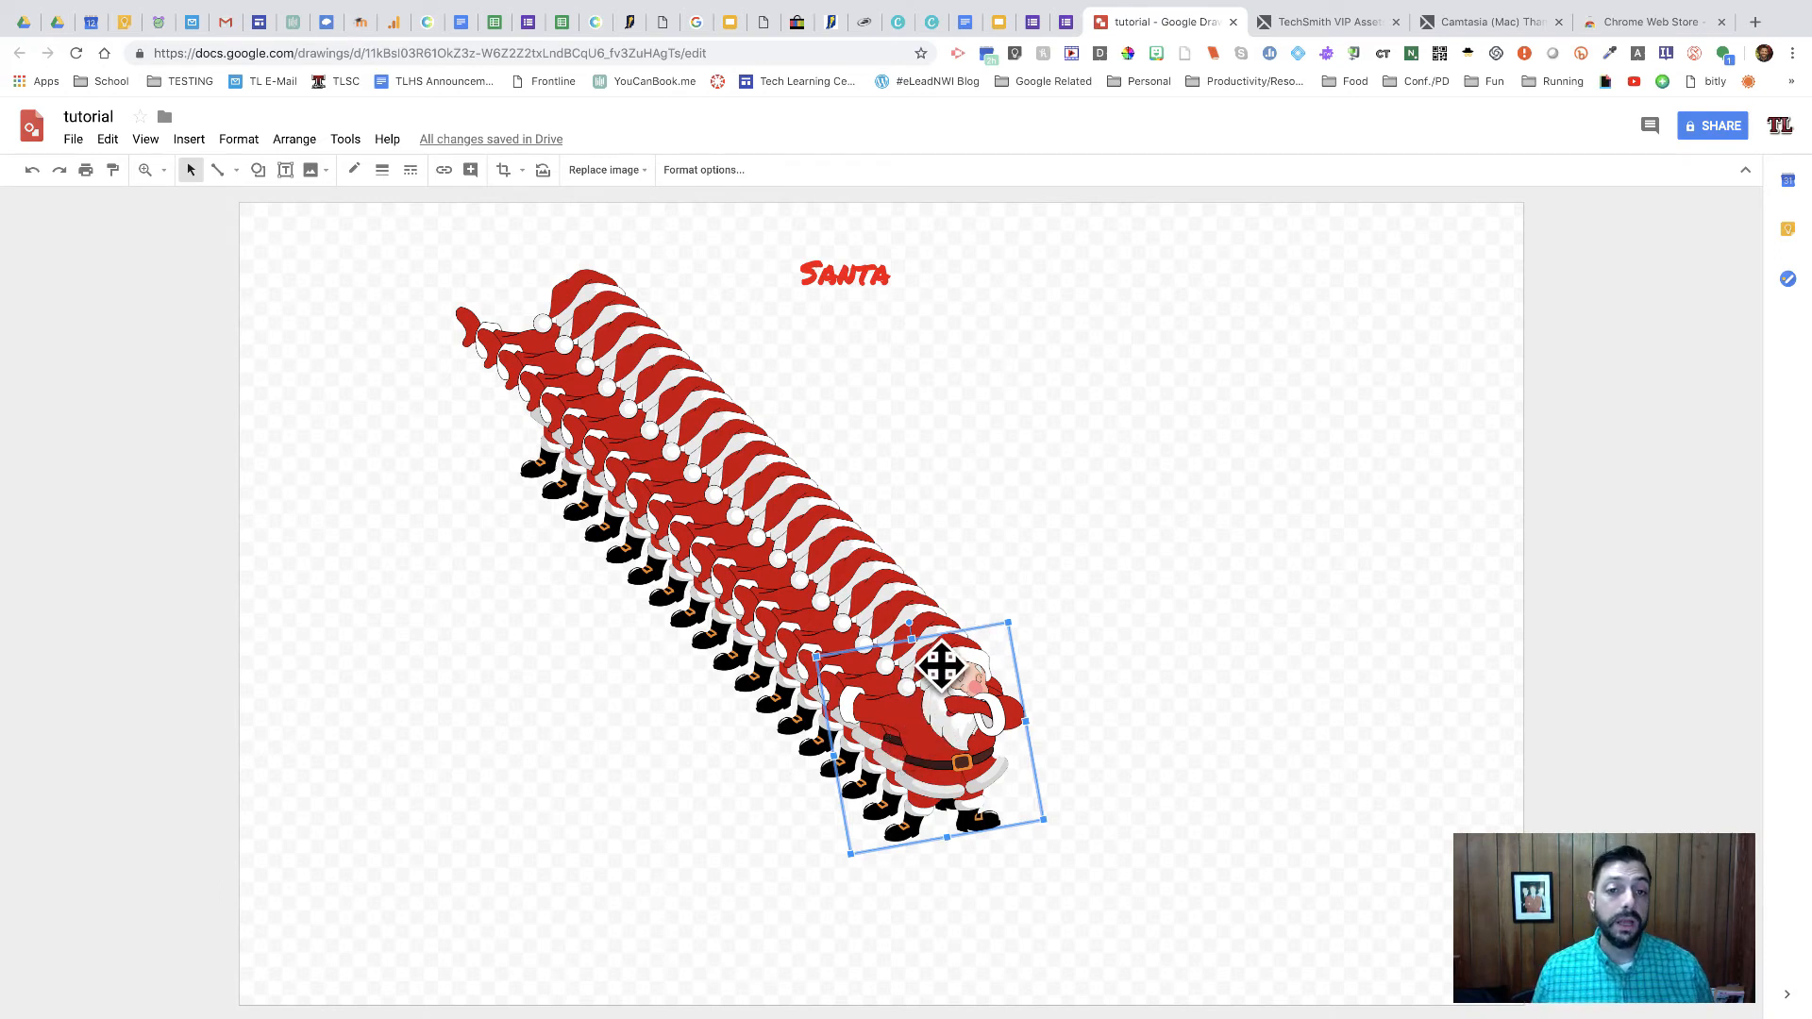
left_click_drag(352, 250, 981, 981)
left_click(1383, 679)
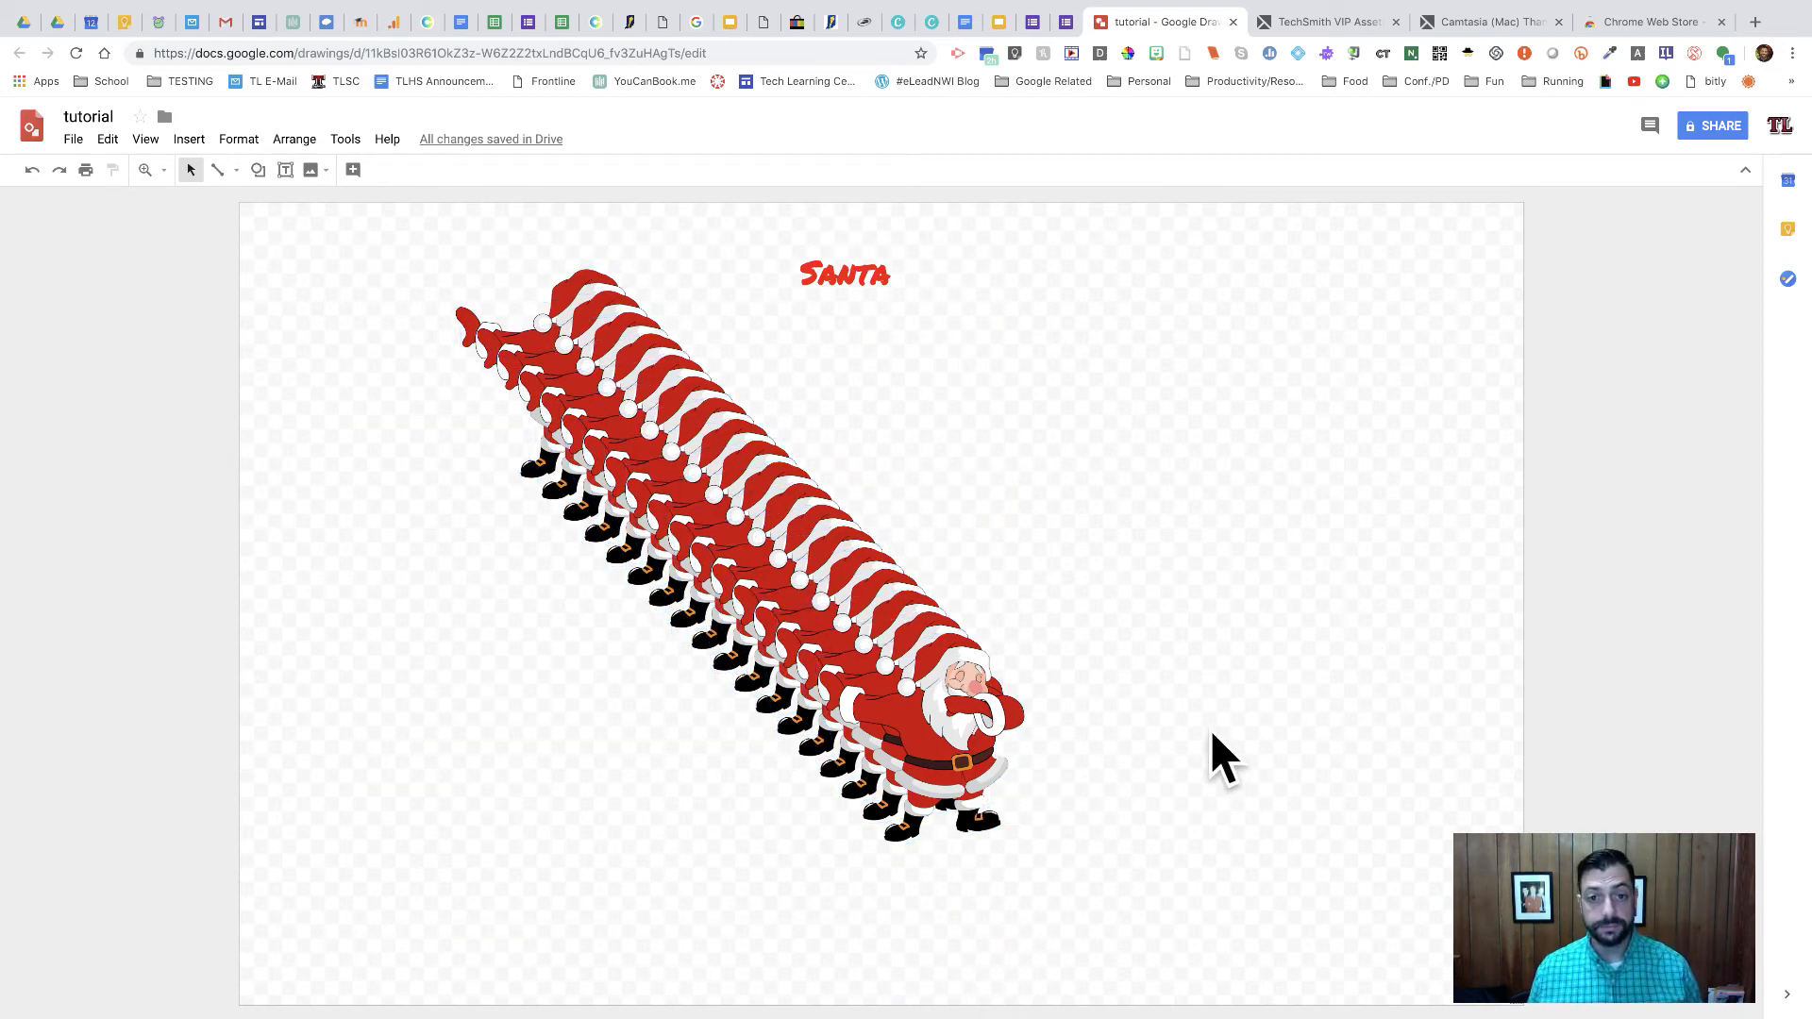
Insert a rounded rectangle shape in the upper-right area of the canvas, overlapping the Santa text box's empty right side.
left_click(108, 141)
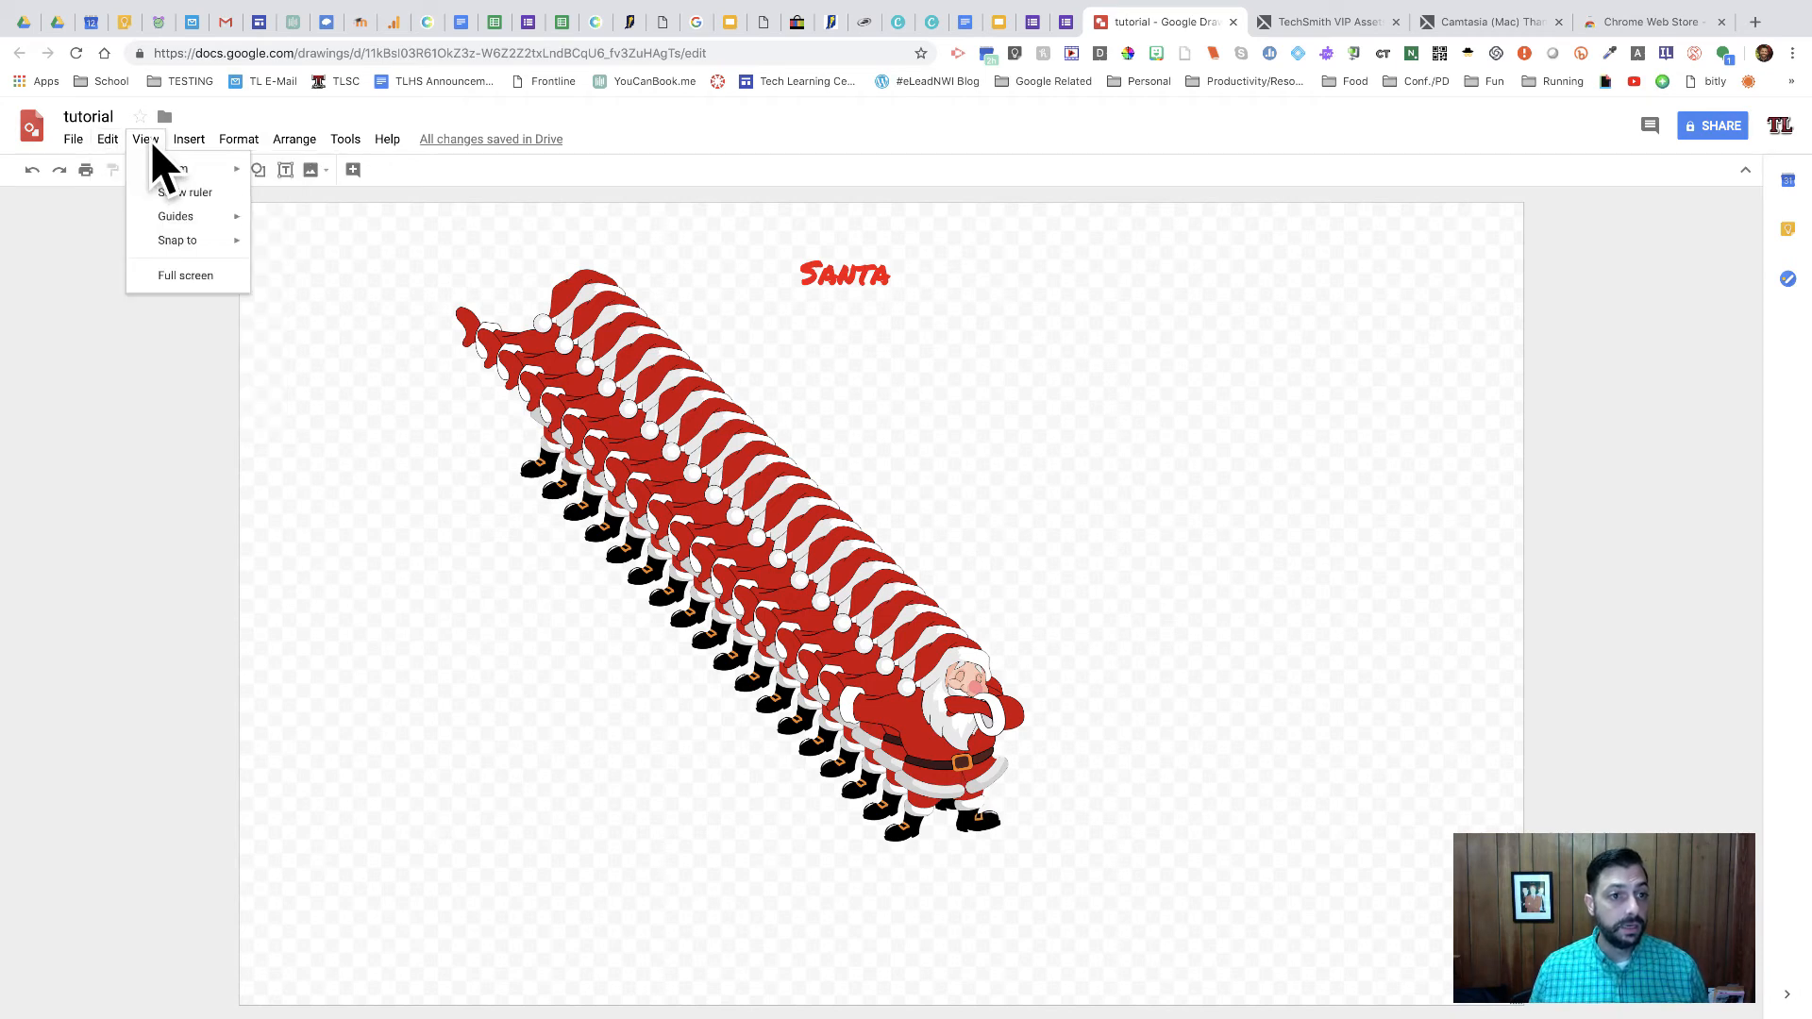
mouse_move(191, 144)
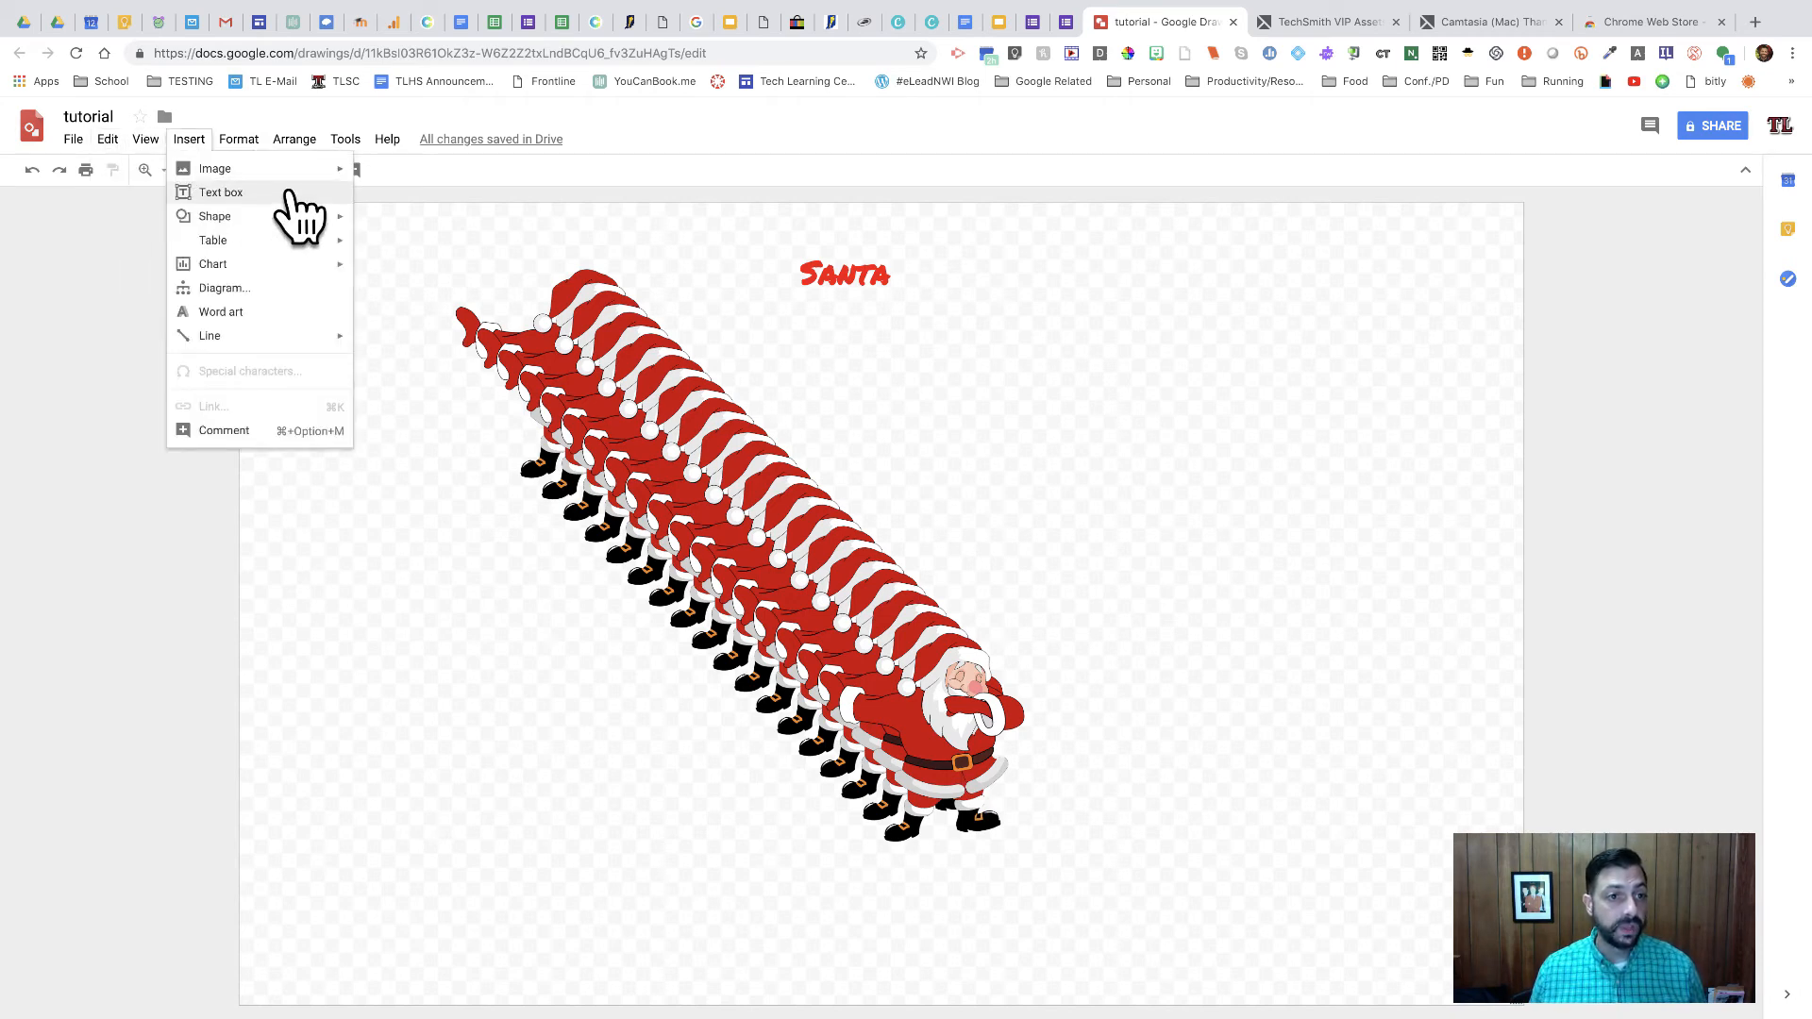
mouse_move(273, 167)
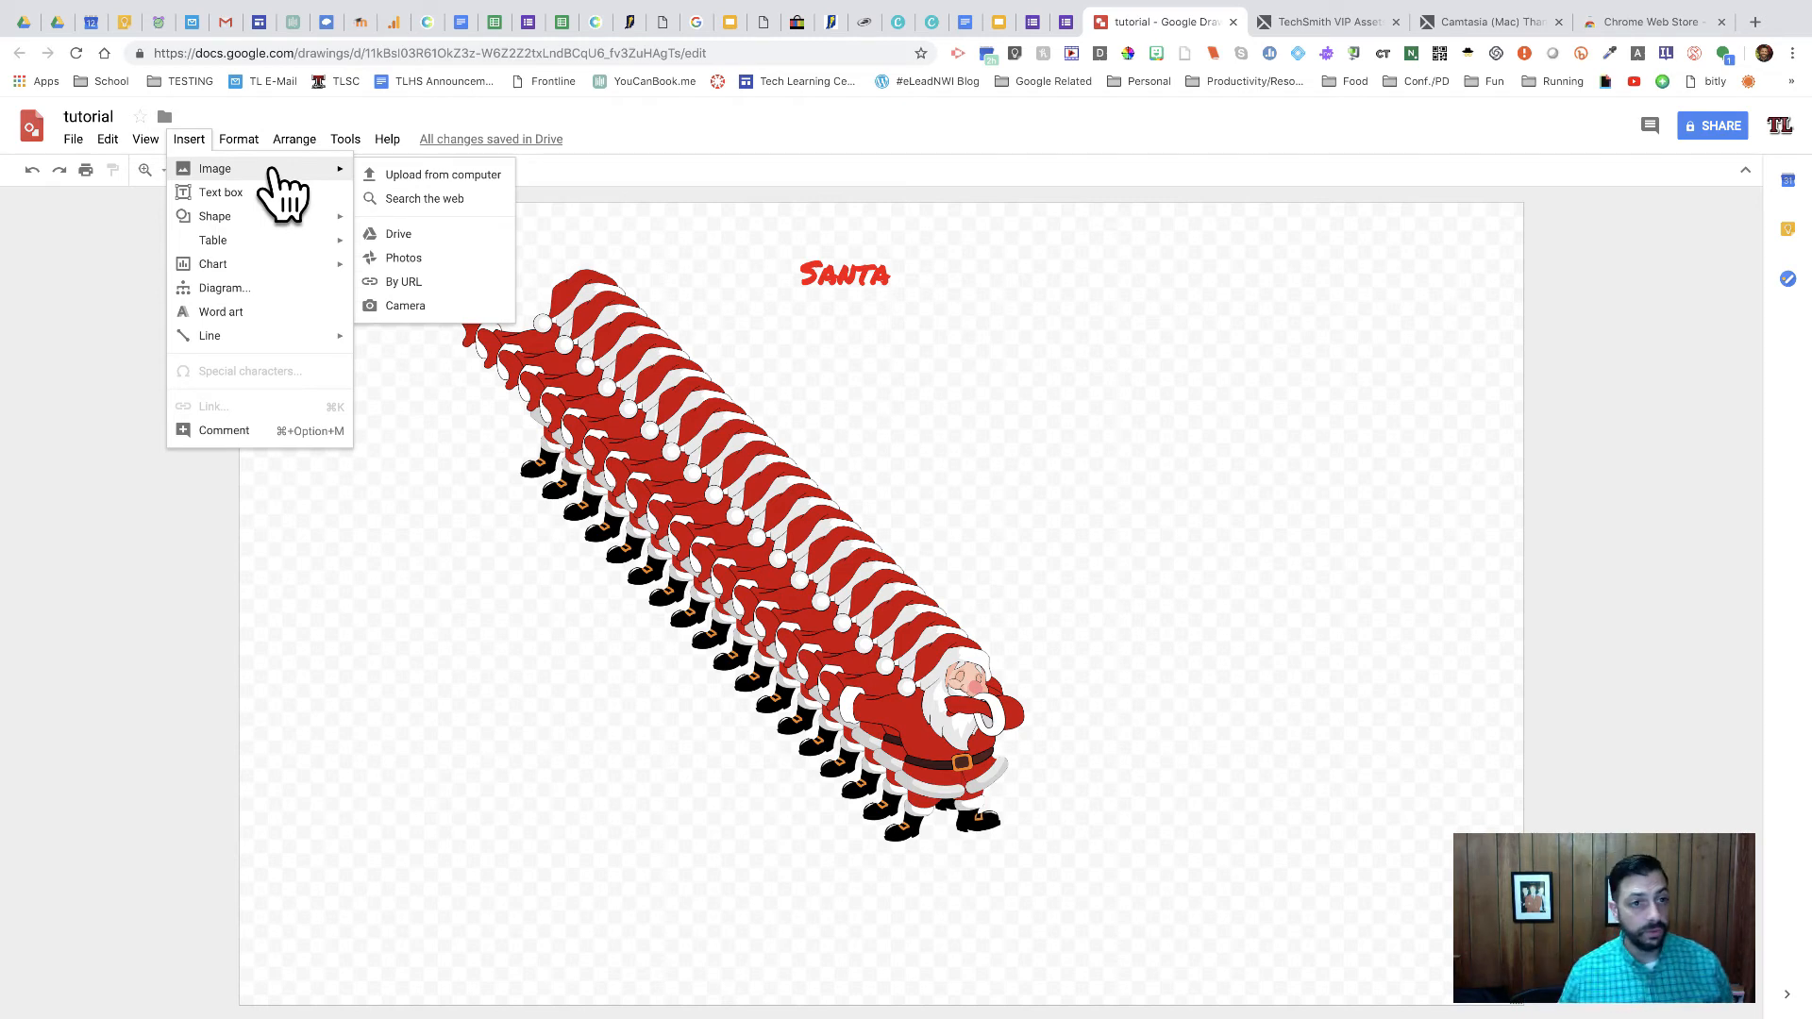
mouse_move(289, 226)
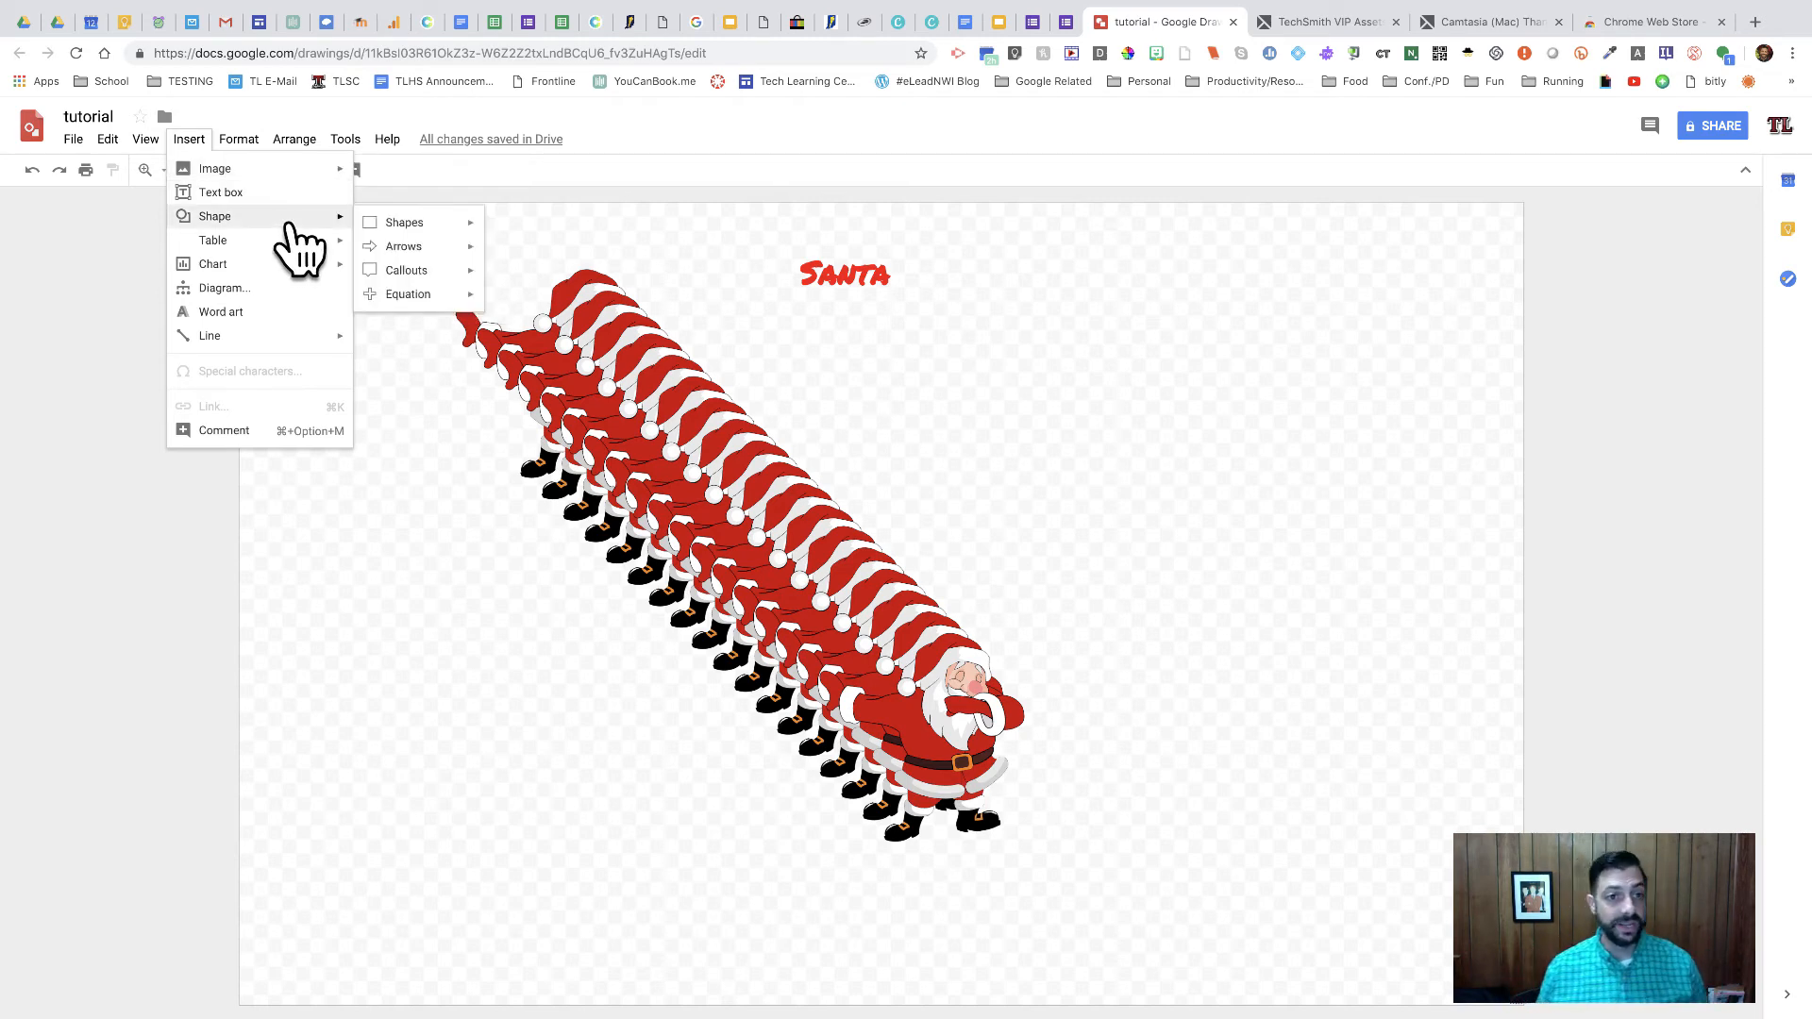
mouse_move(390, 228)
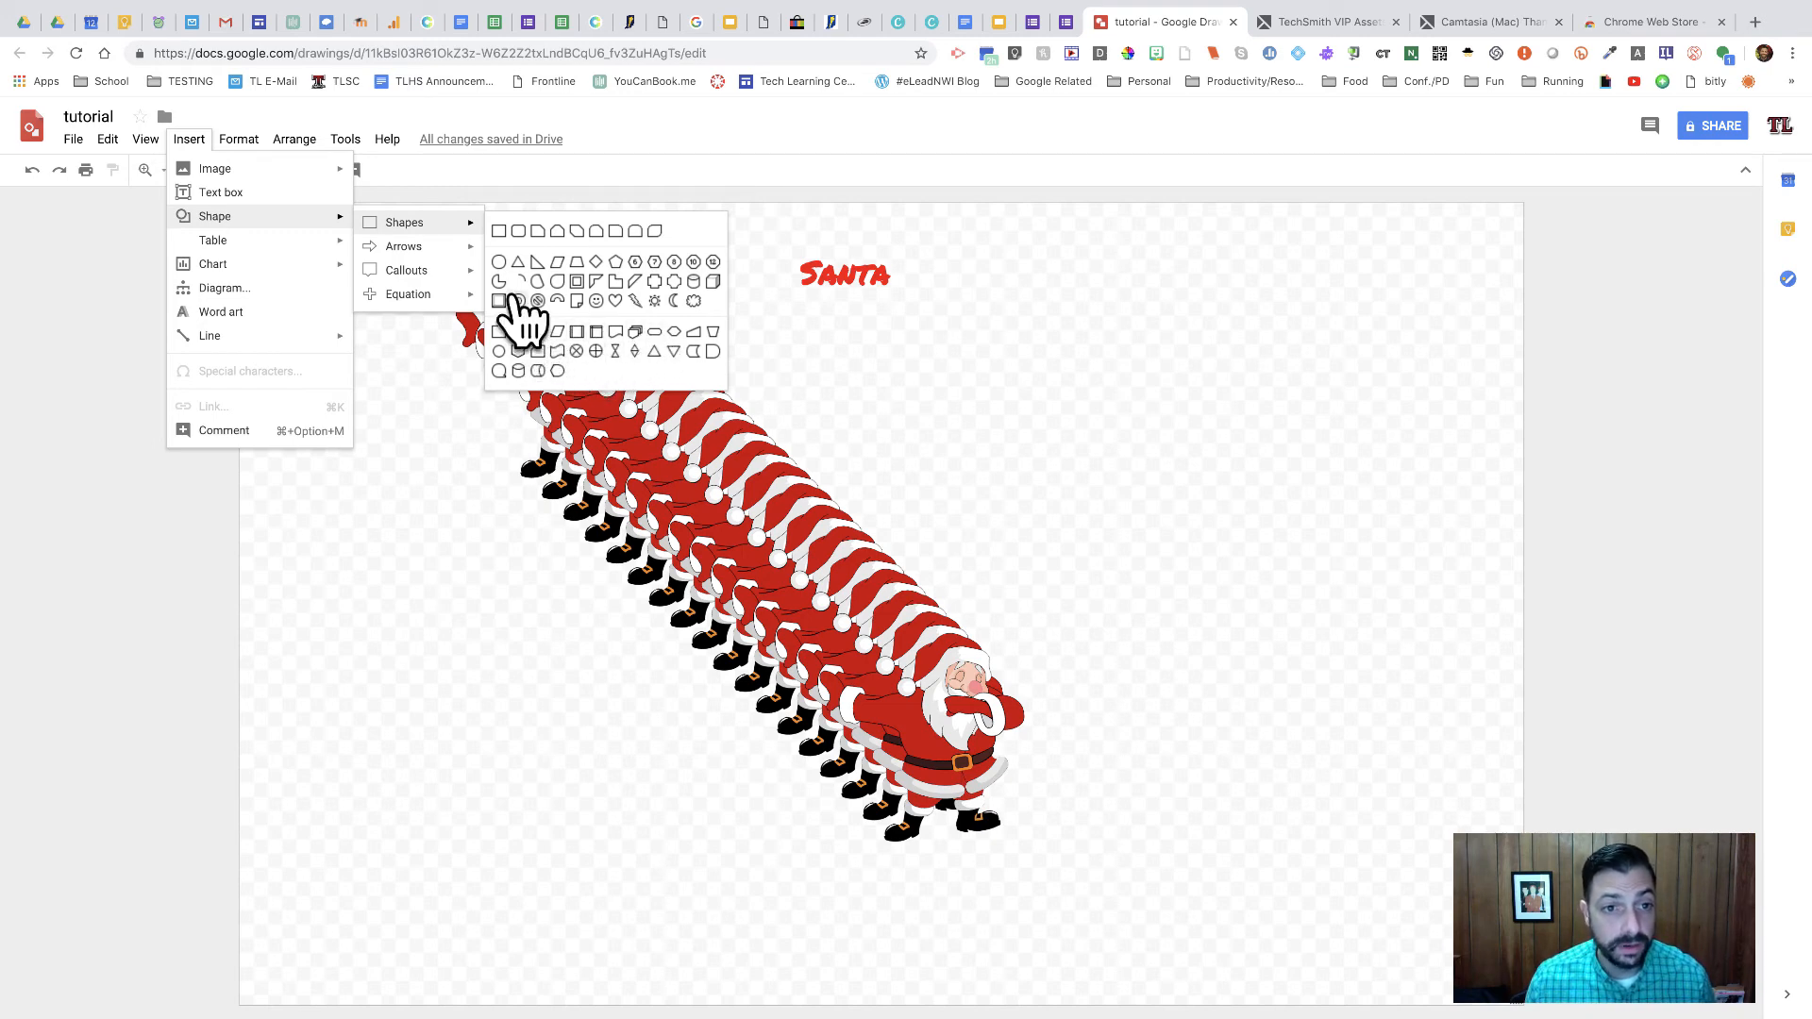
left_click(518, 232)
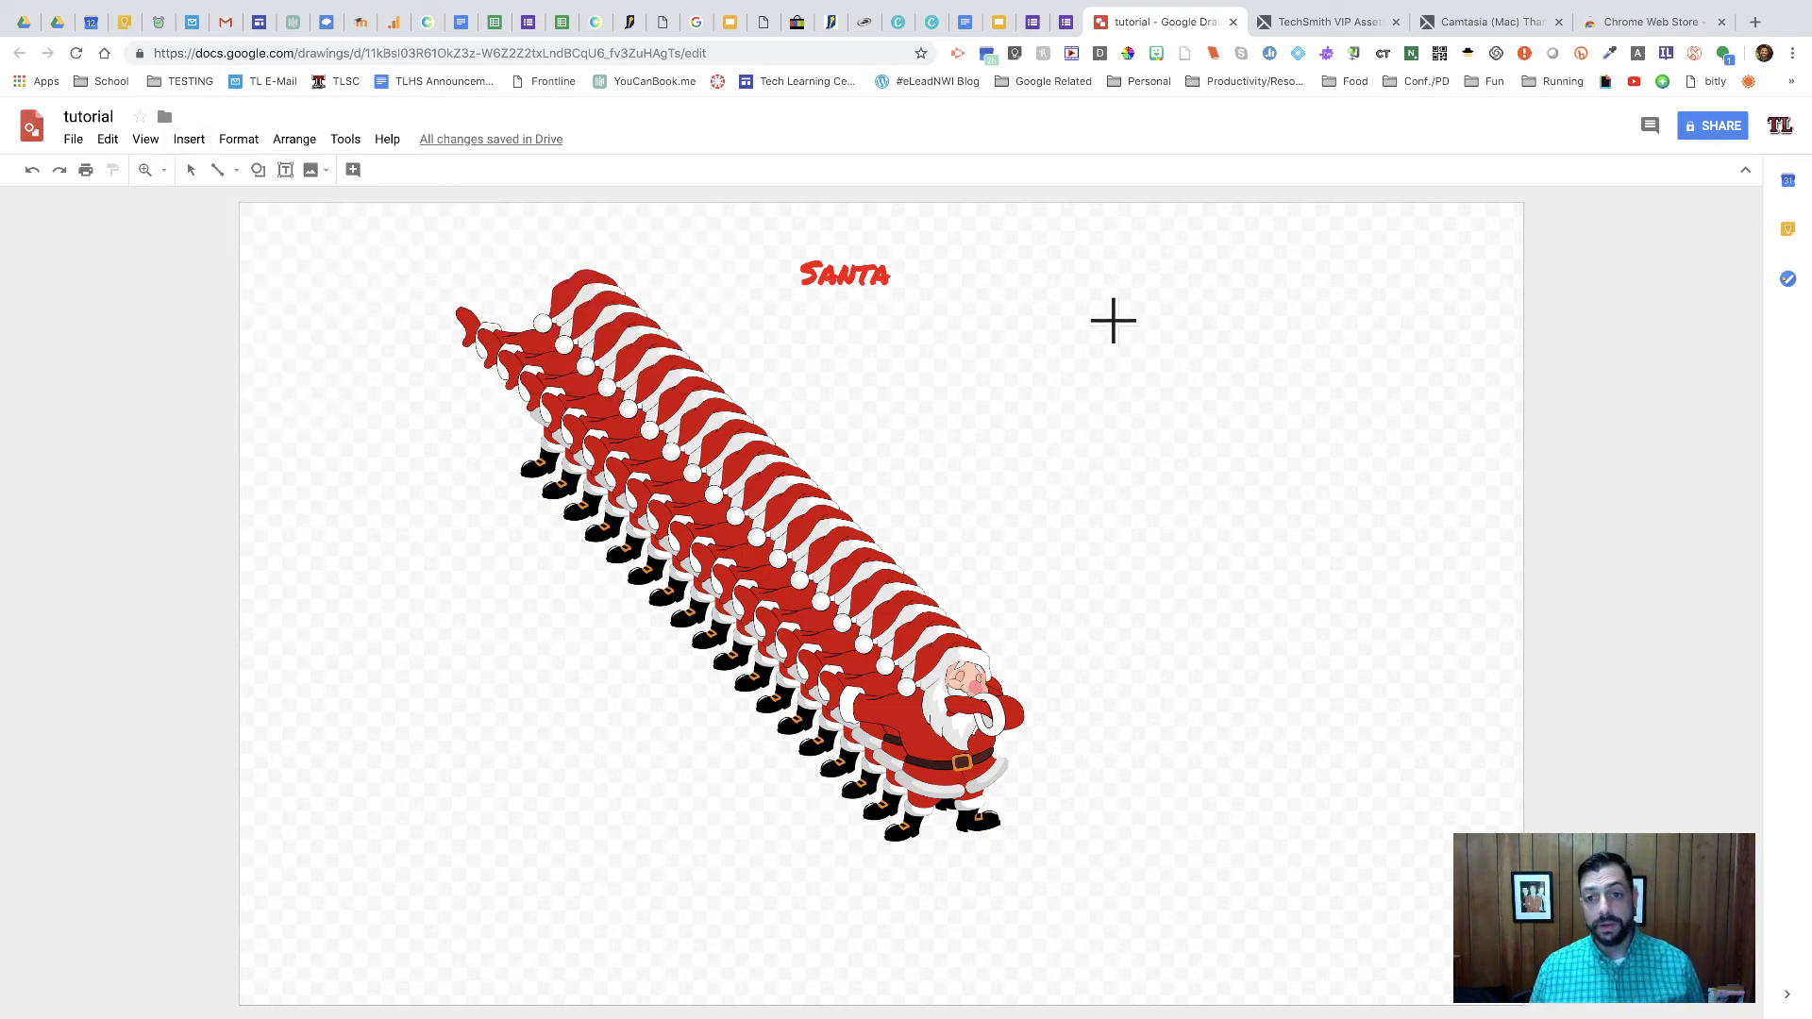
left_click_drag(1116, 320, 1403, 487)
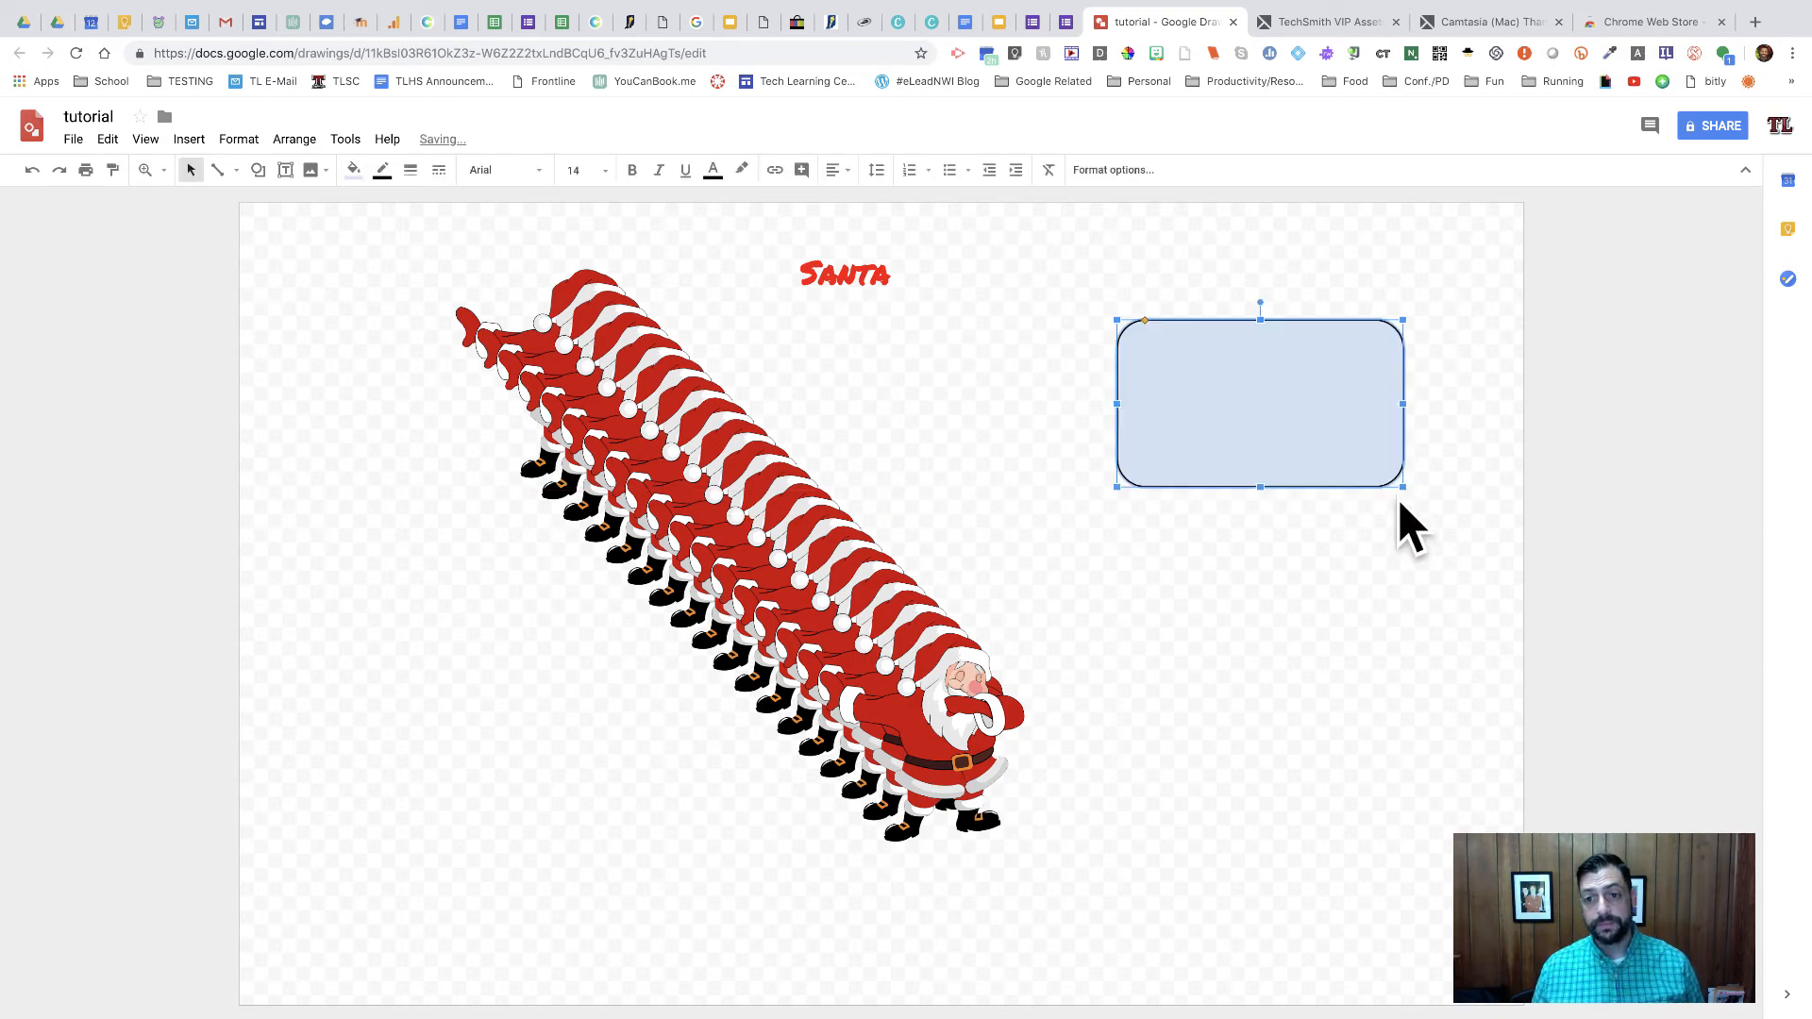
Nudge the rounded rectangle slightly up and to the left.
left_click(859, 283)
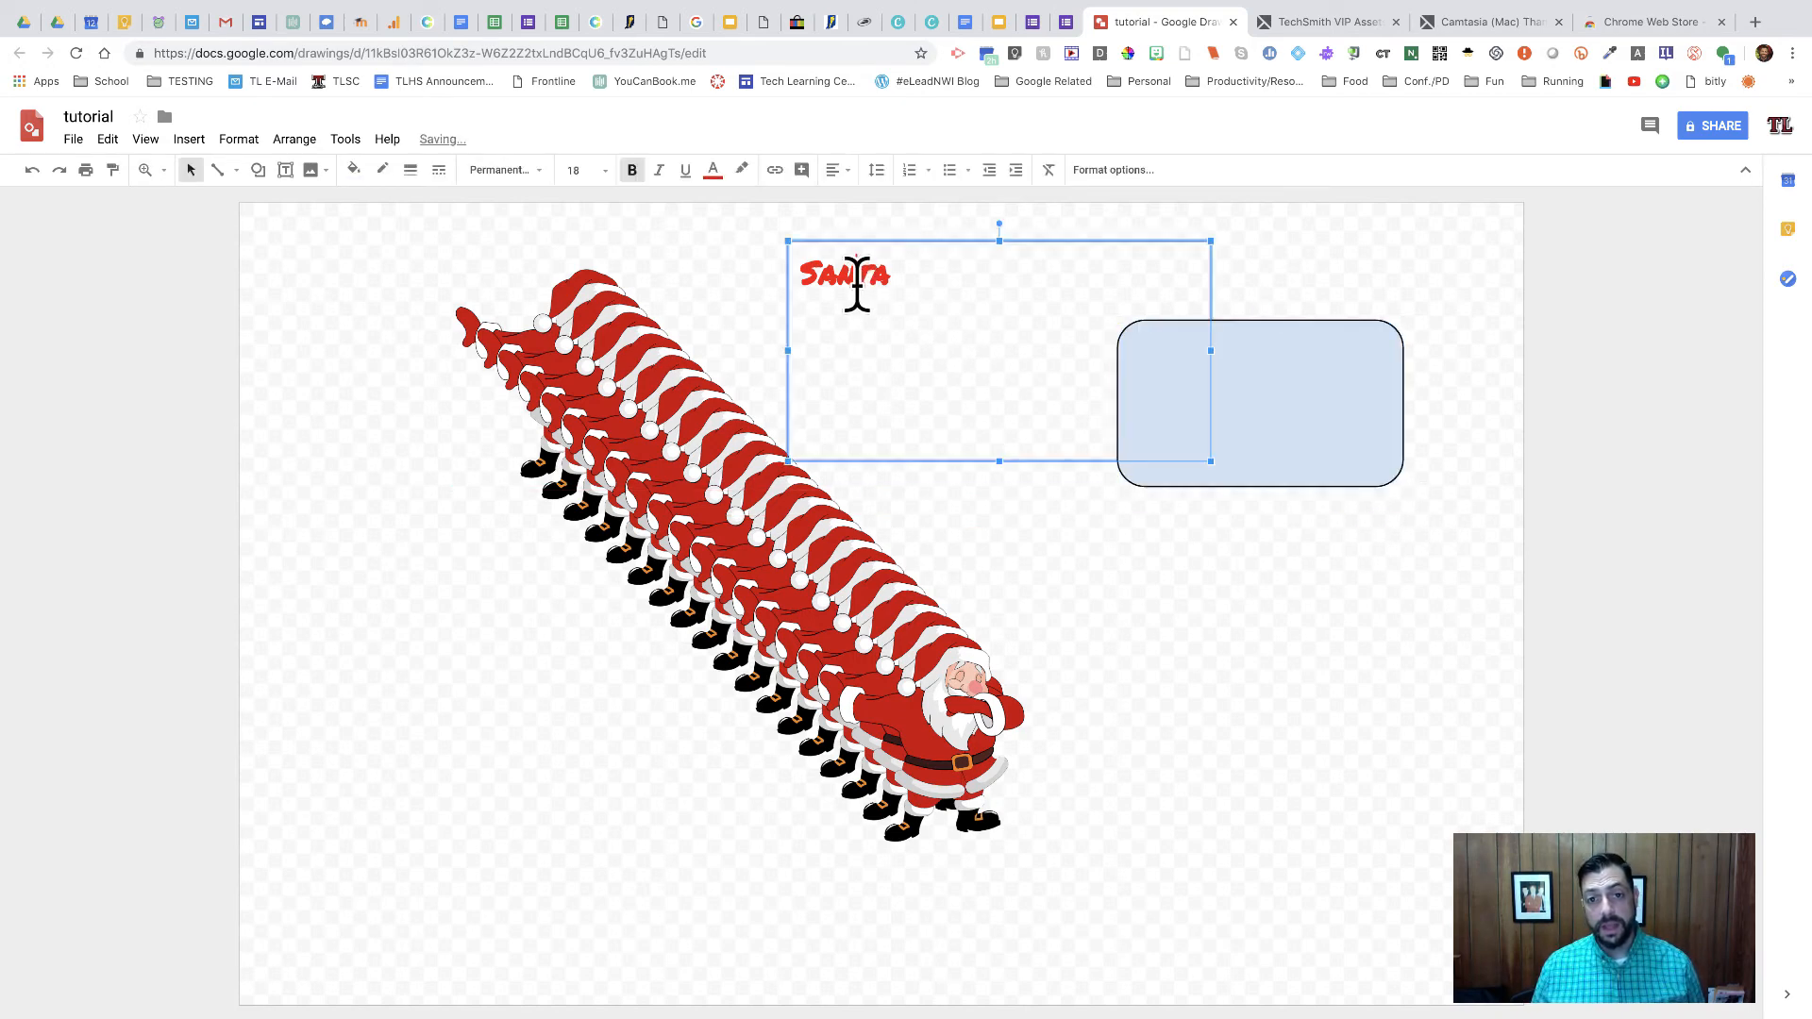
left_click(1350, 415)
left_click(1242, 398)
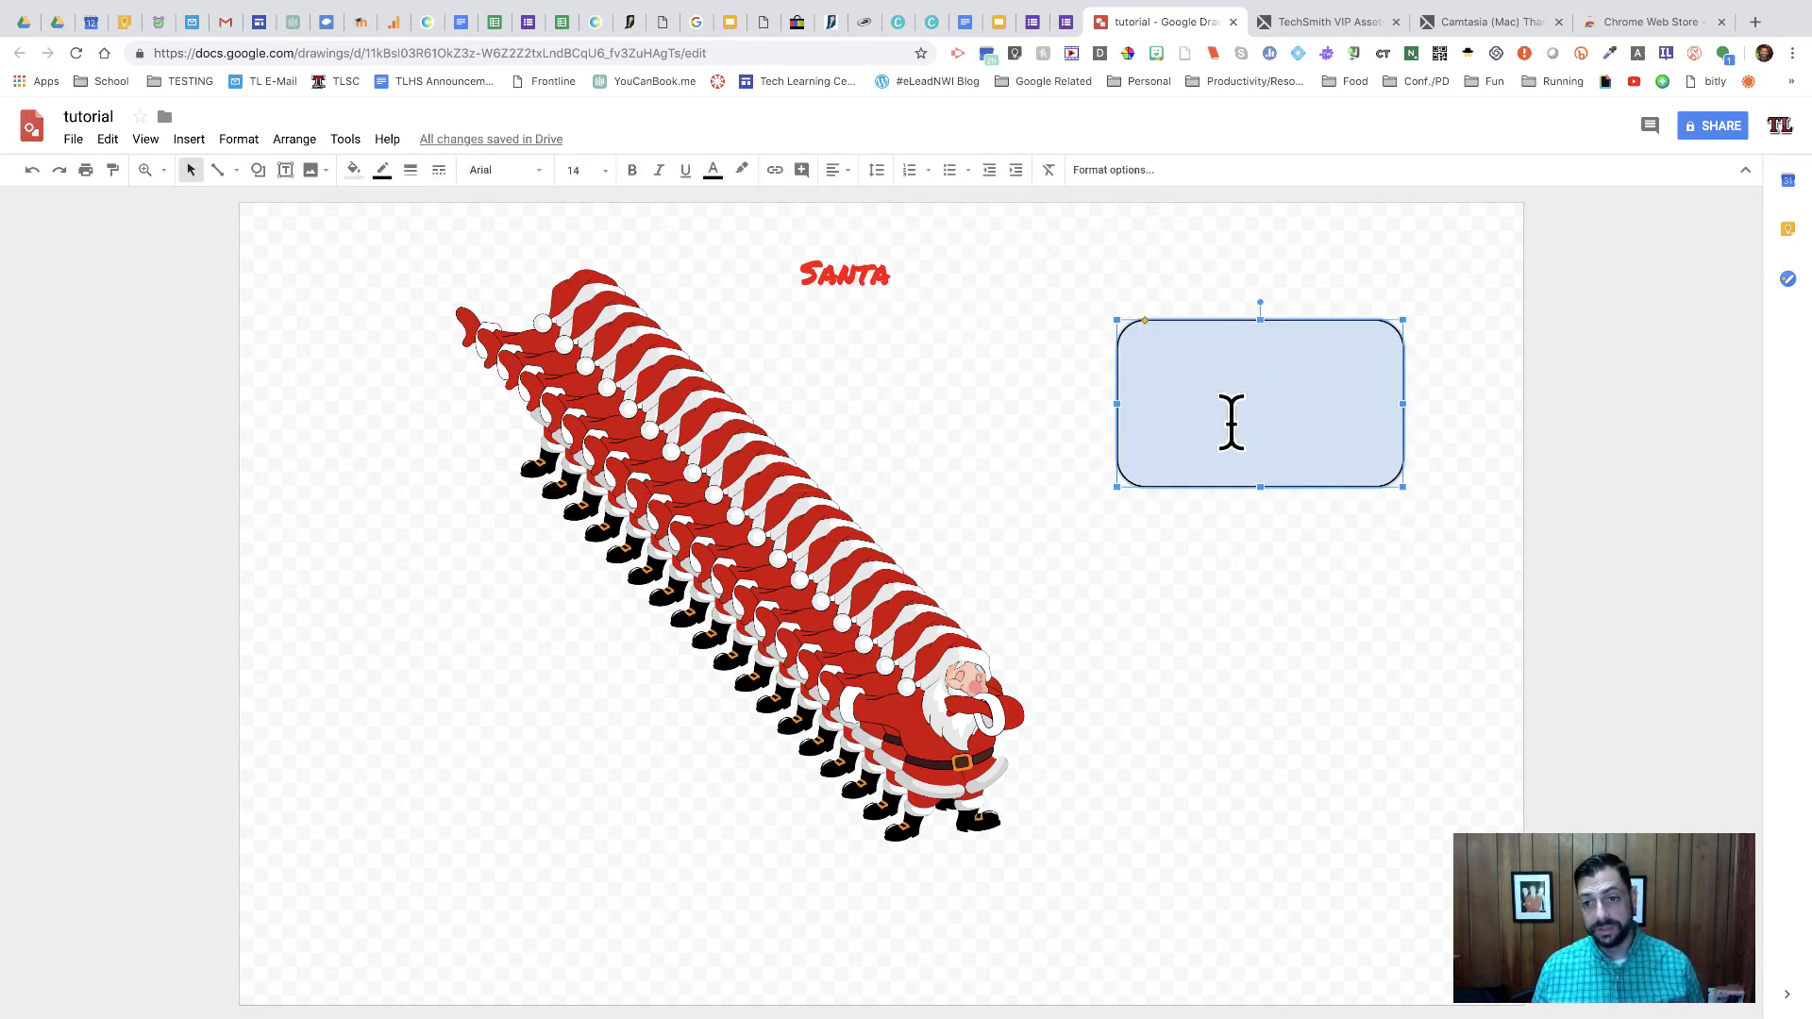
left_click(1268, 656)
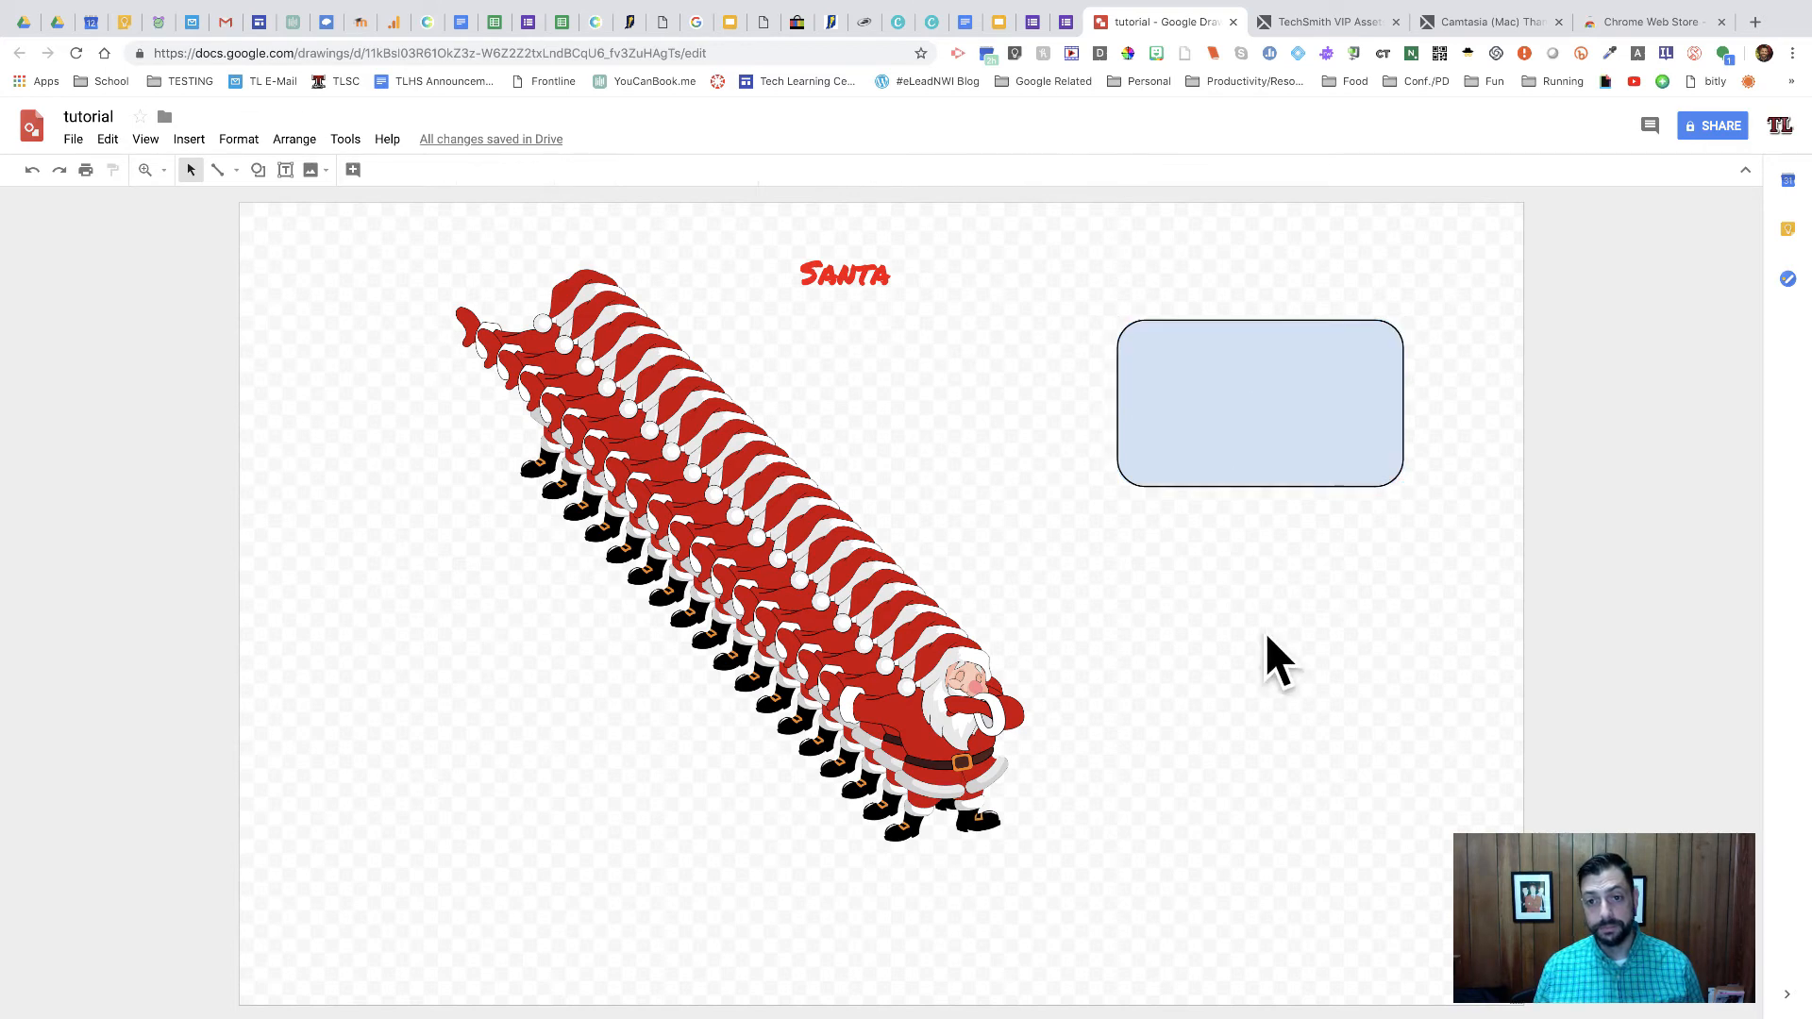
left_click(841, 275)
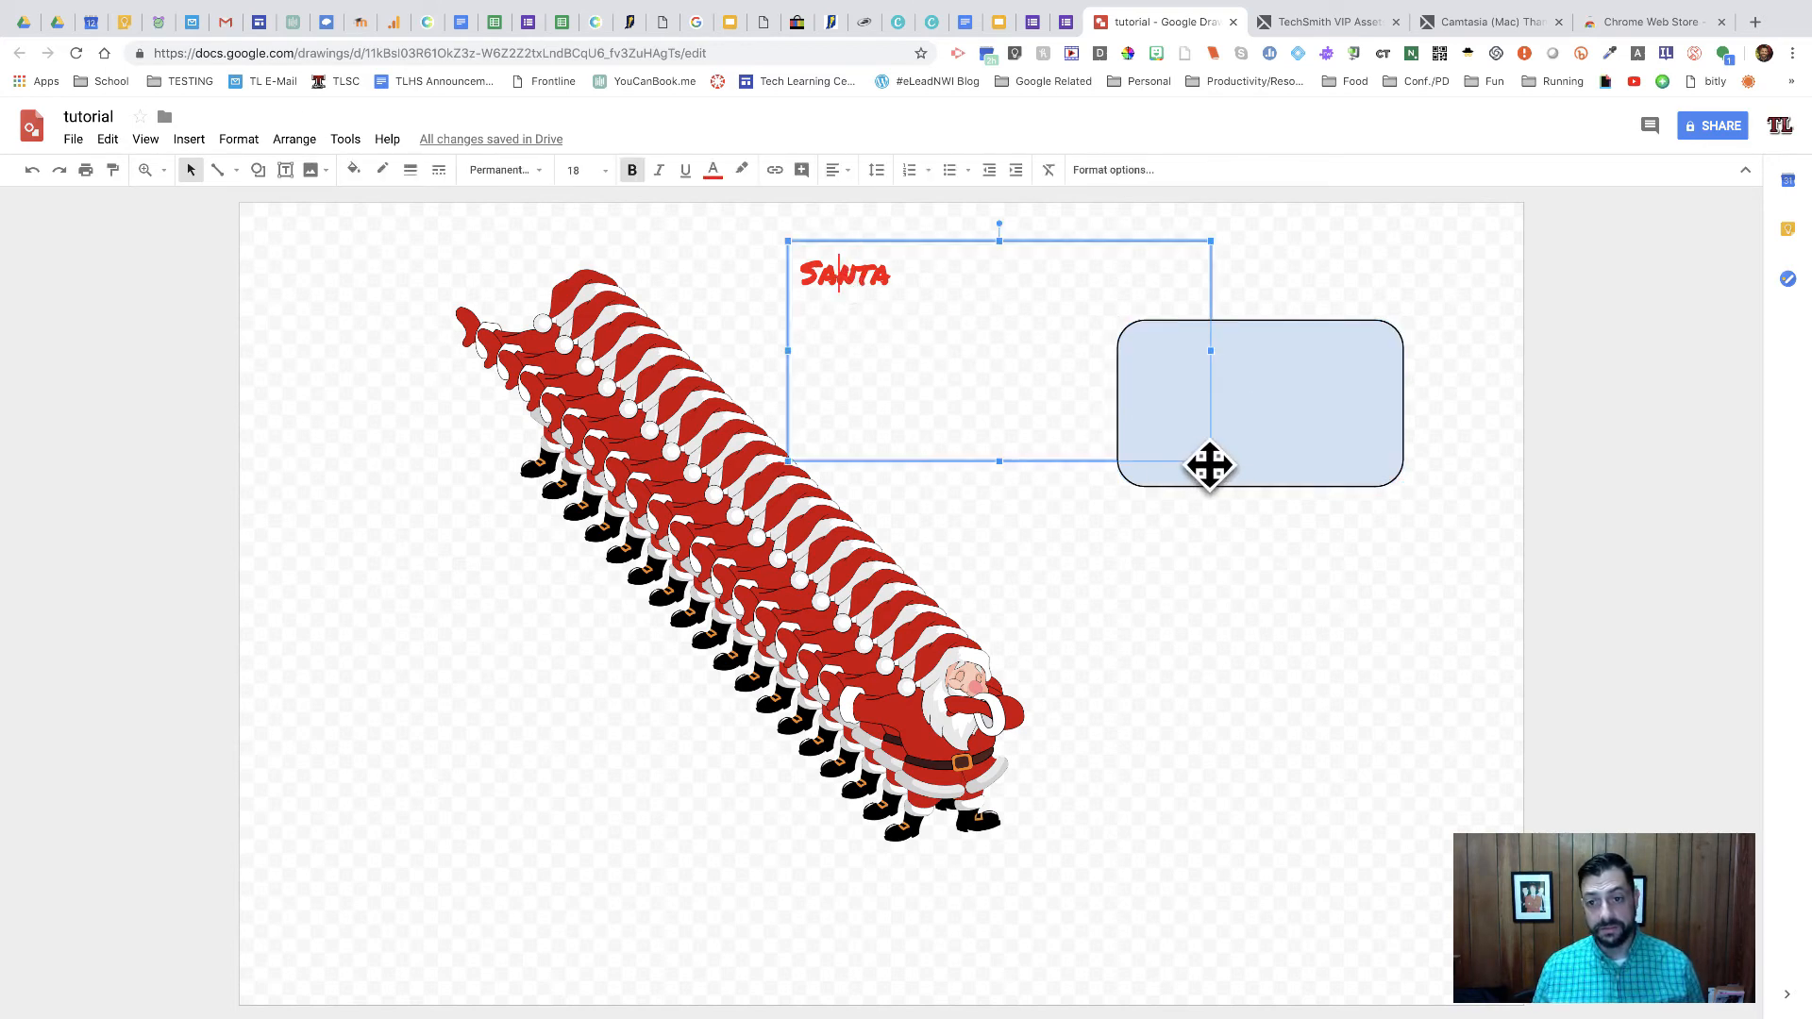
left_click_drag(1206, 463, 1007, 384)
left_click_drag(1200, 440, 1193, 427)
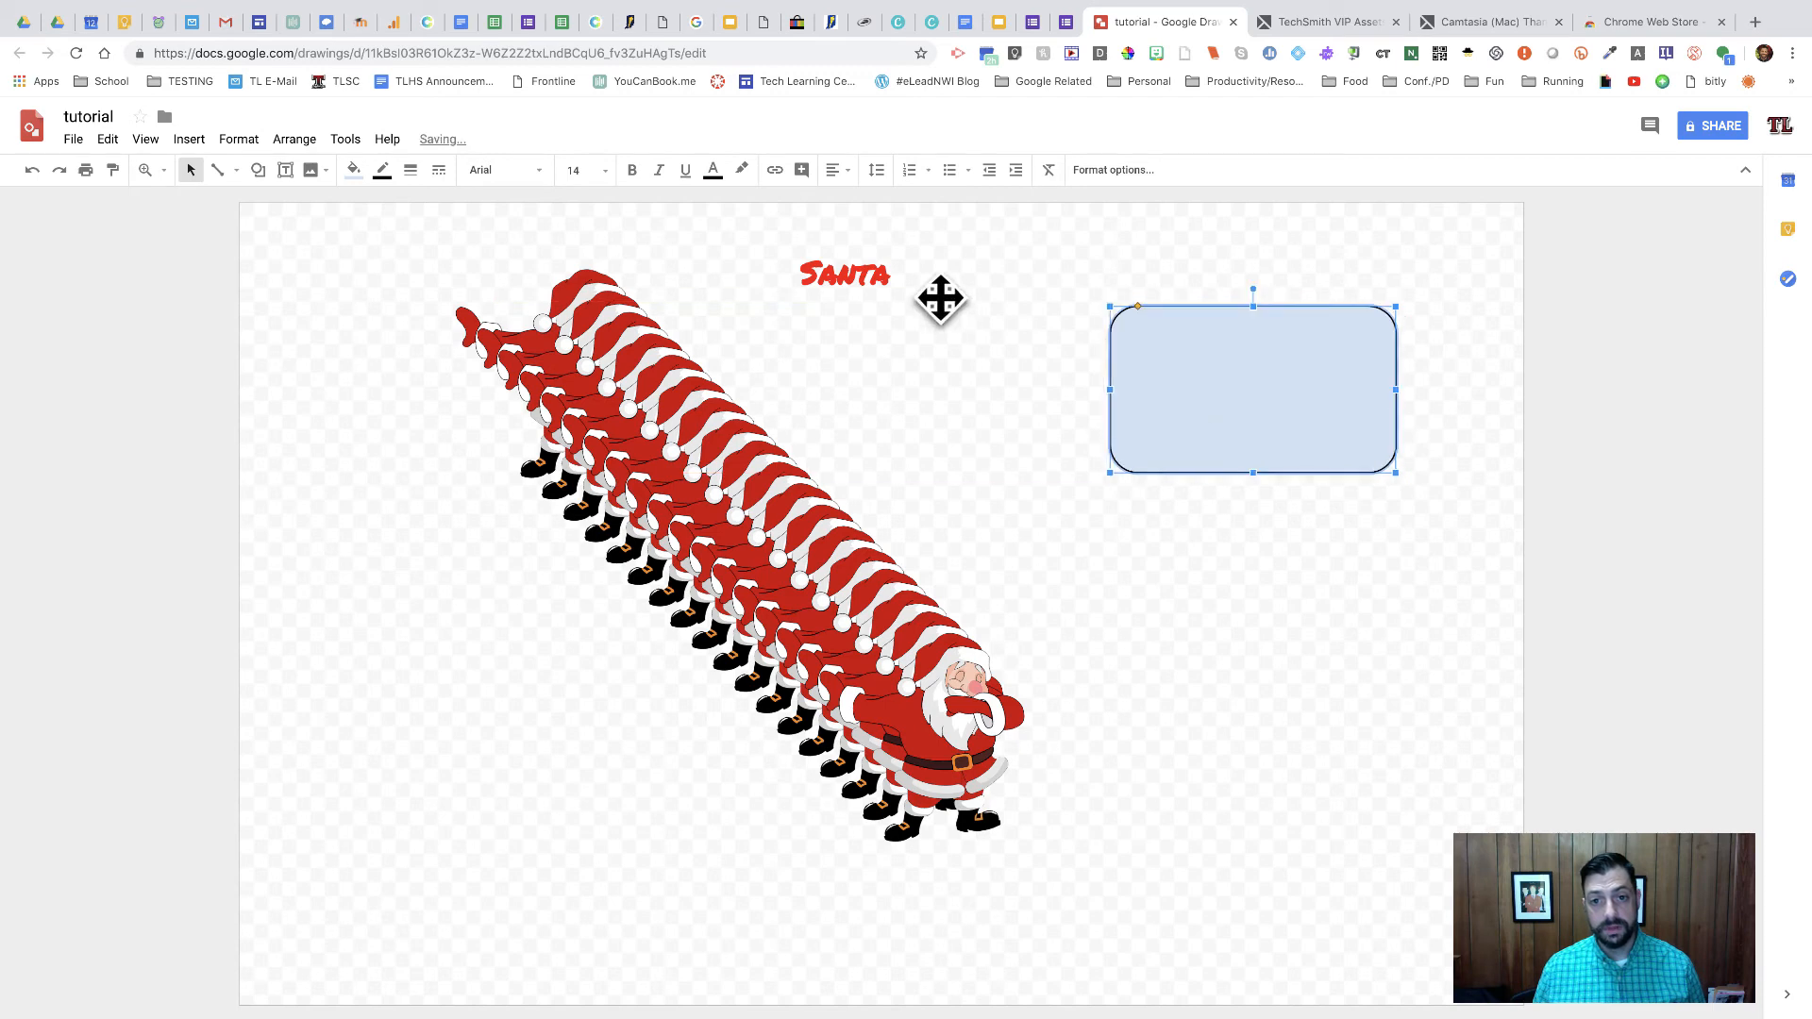
Shrink the Santa text box in height and width and place it centered over the rounded rectangle.
left_click(962, 308)
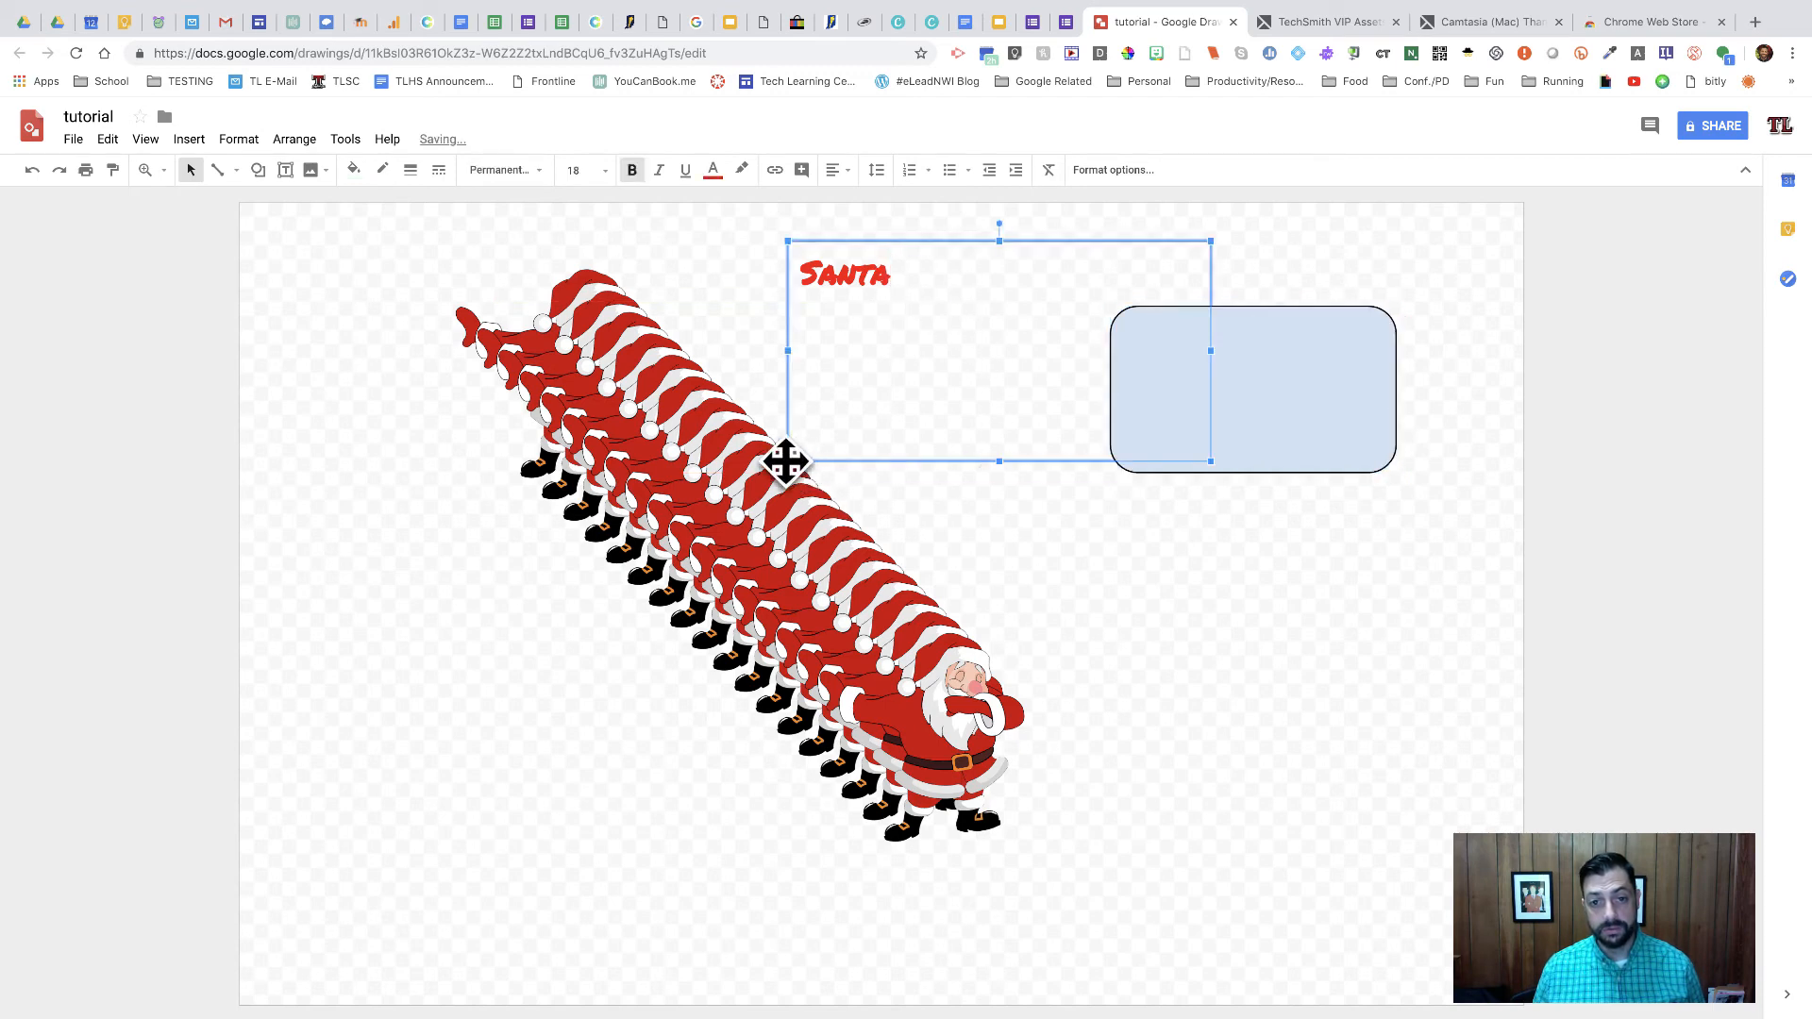
left_click_drag(1000, 461, 977, 324)
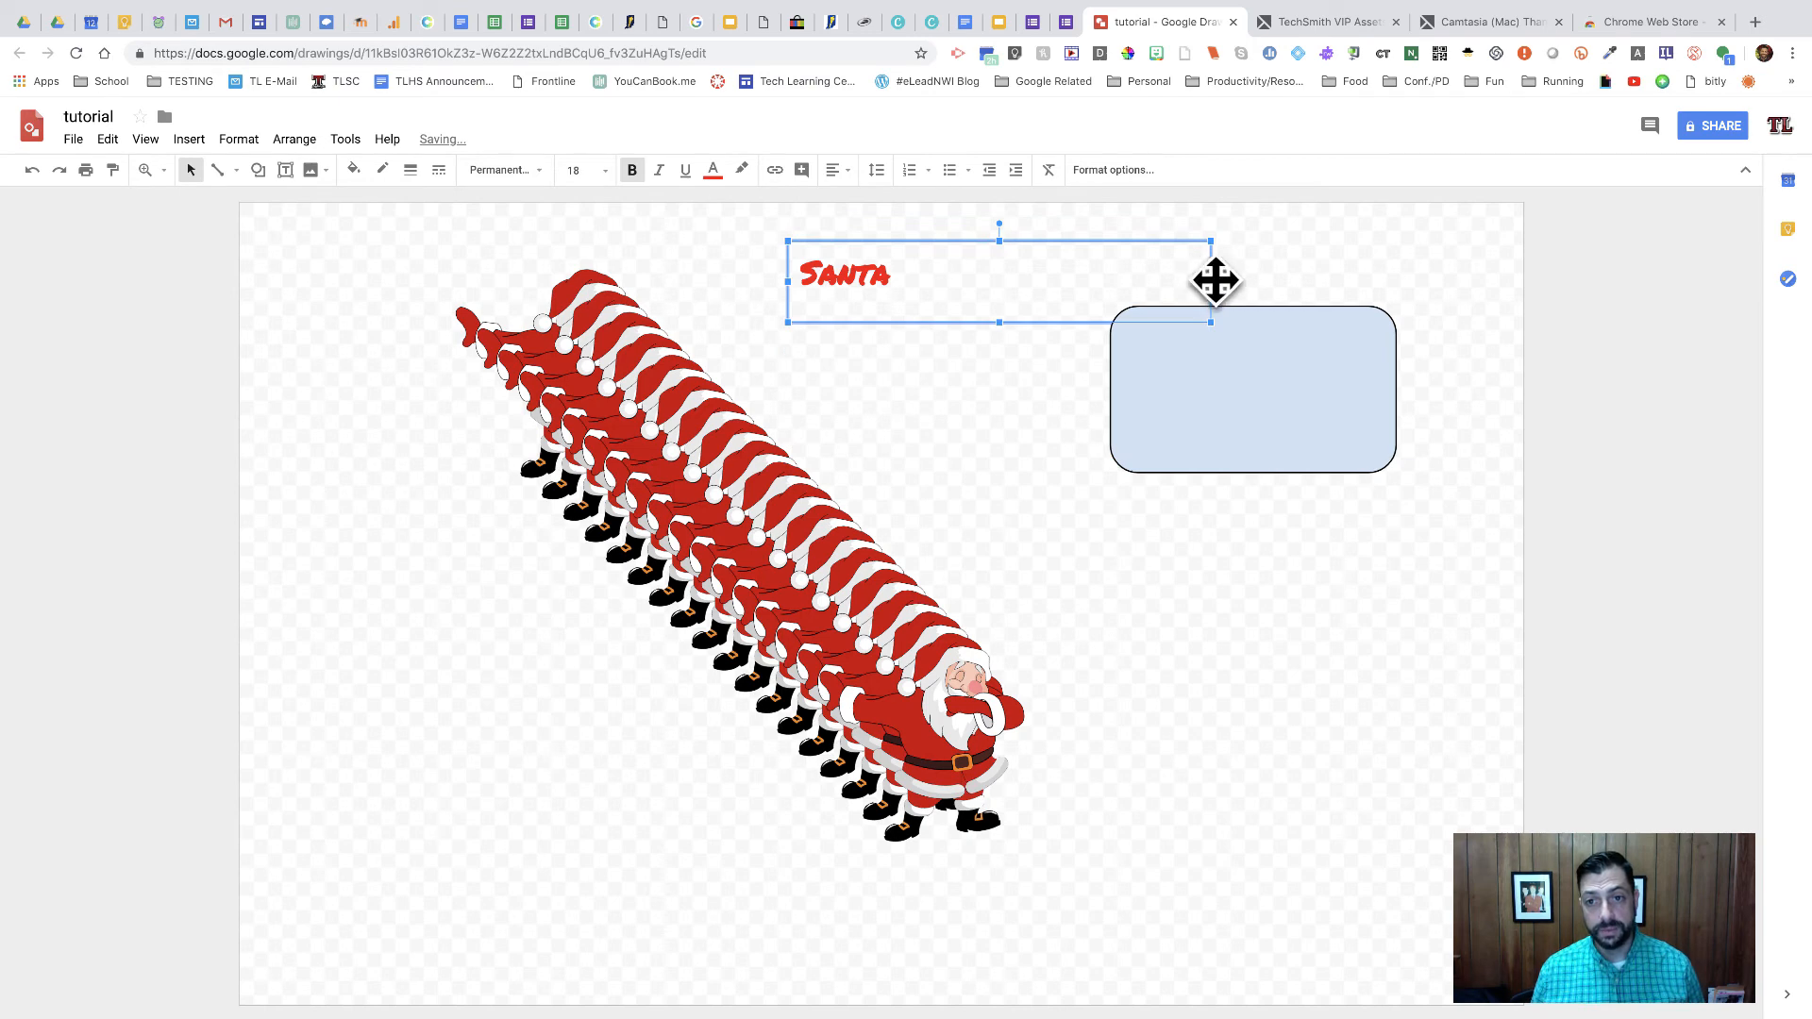
left_click_drag(1213, 279, 1244, 356)
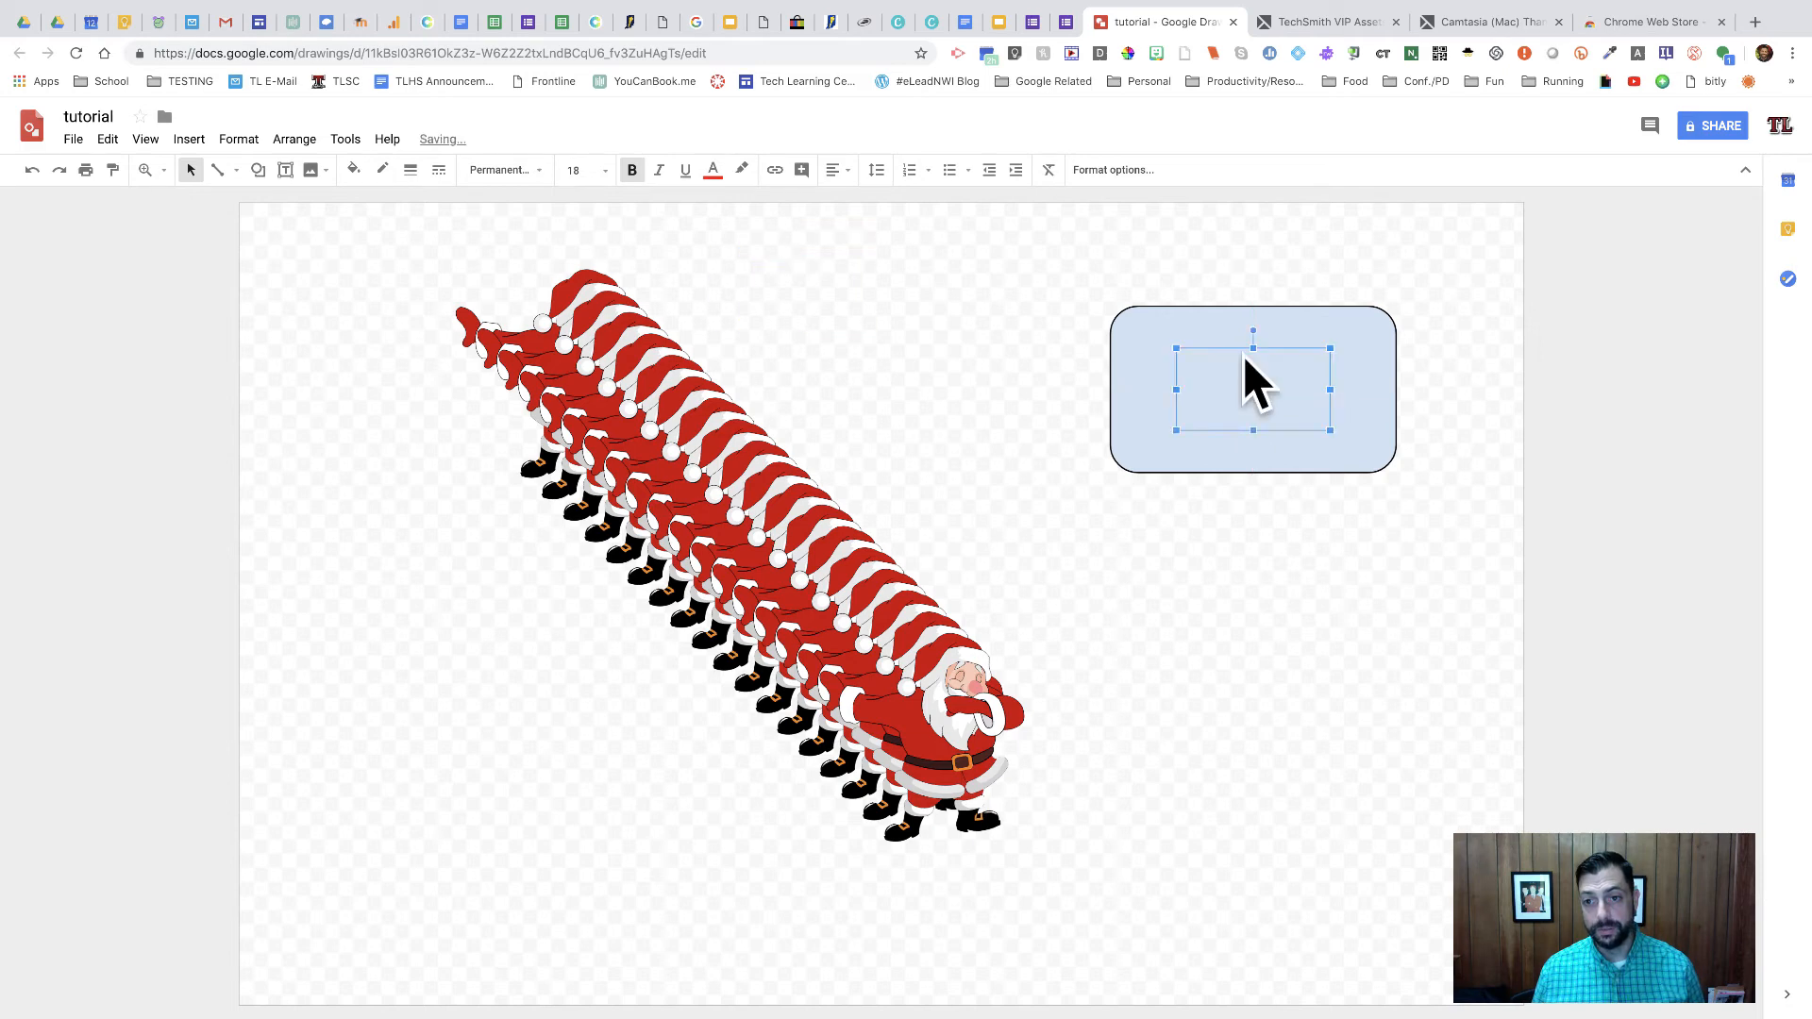
left_click(1183, 535)
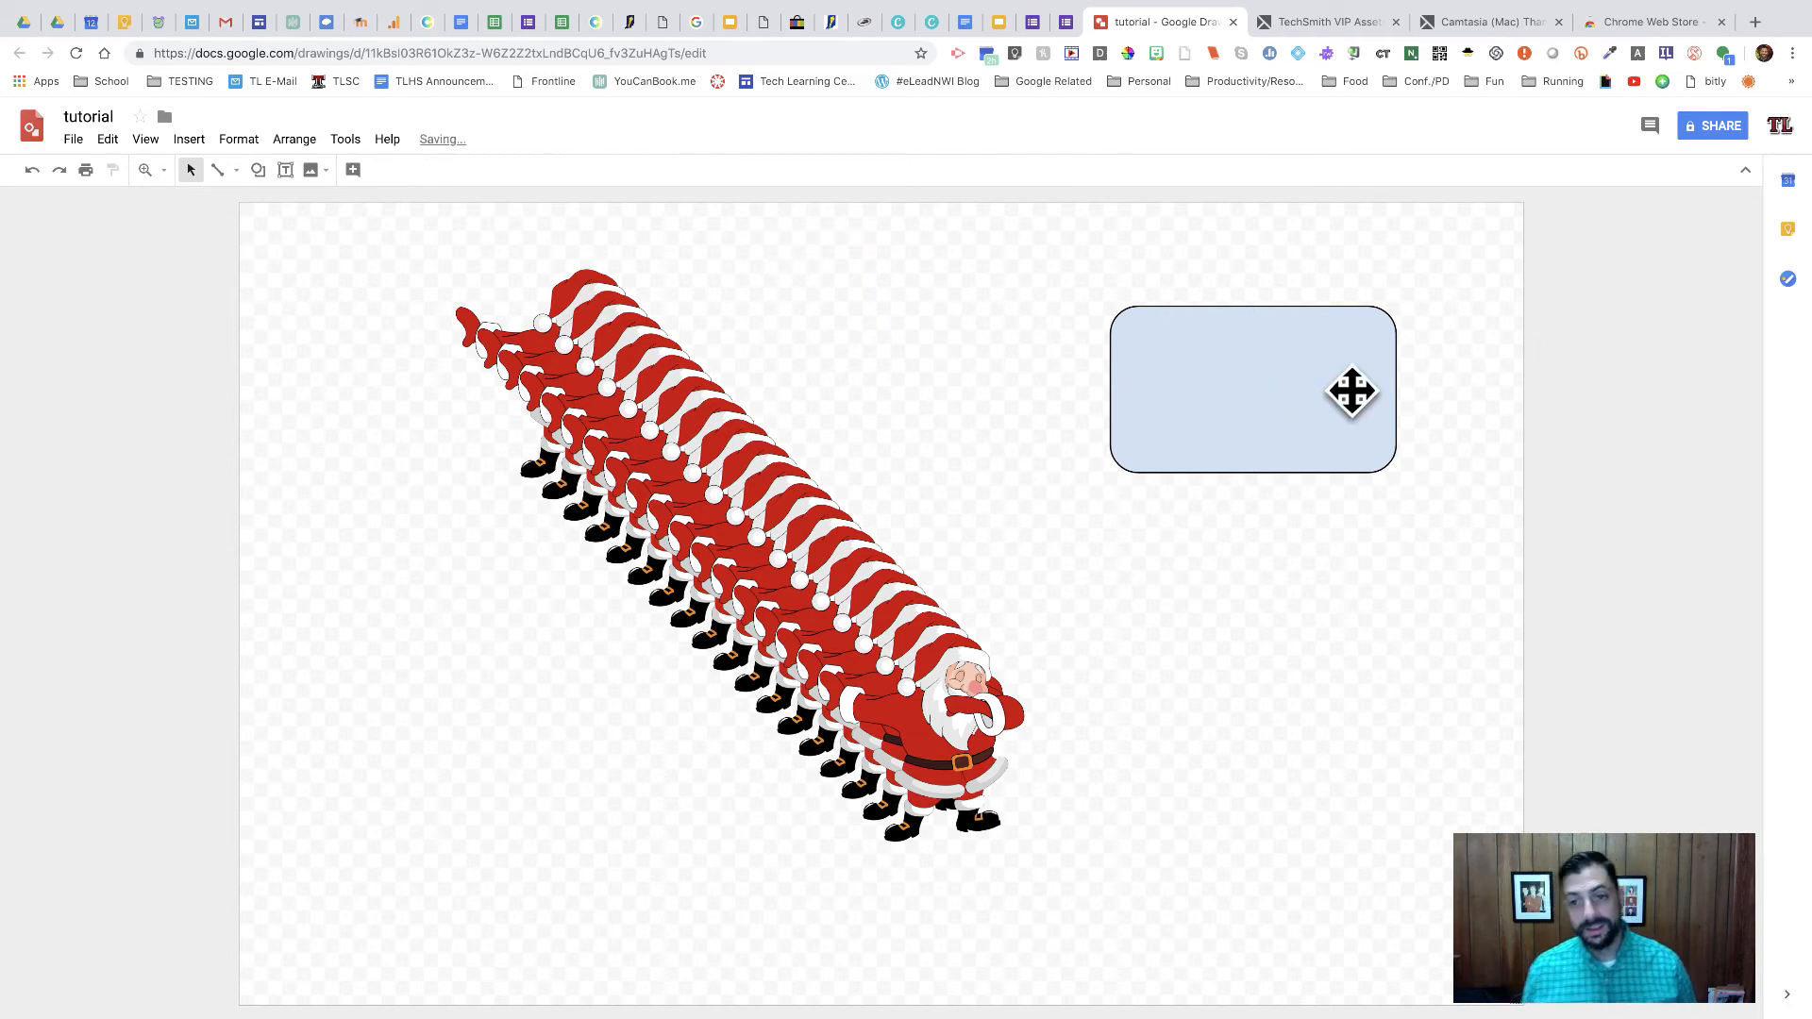
Change the rounded rectangle's order with Send backward and Send to back, placing it behind the Santa text.
left_click(1255, 374)
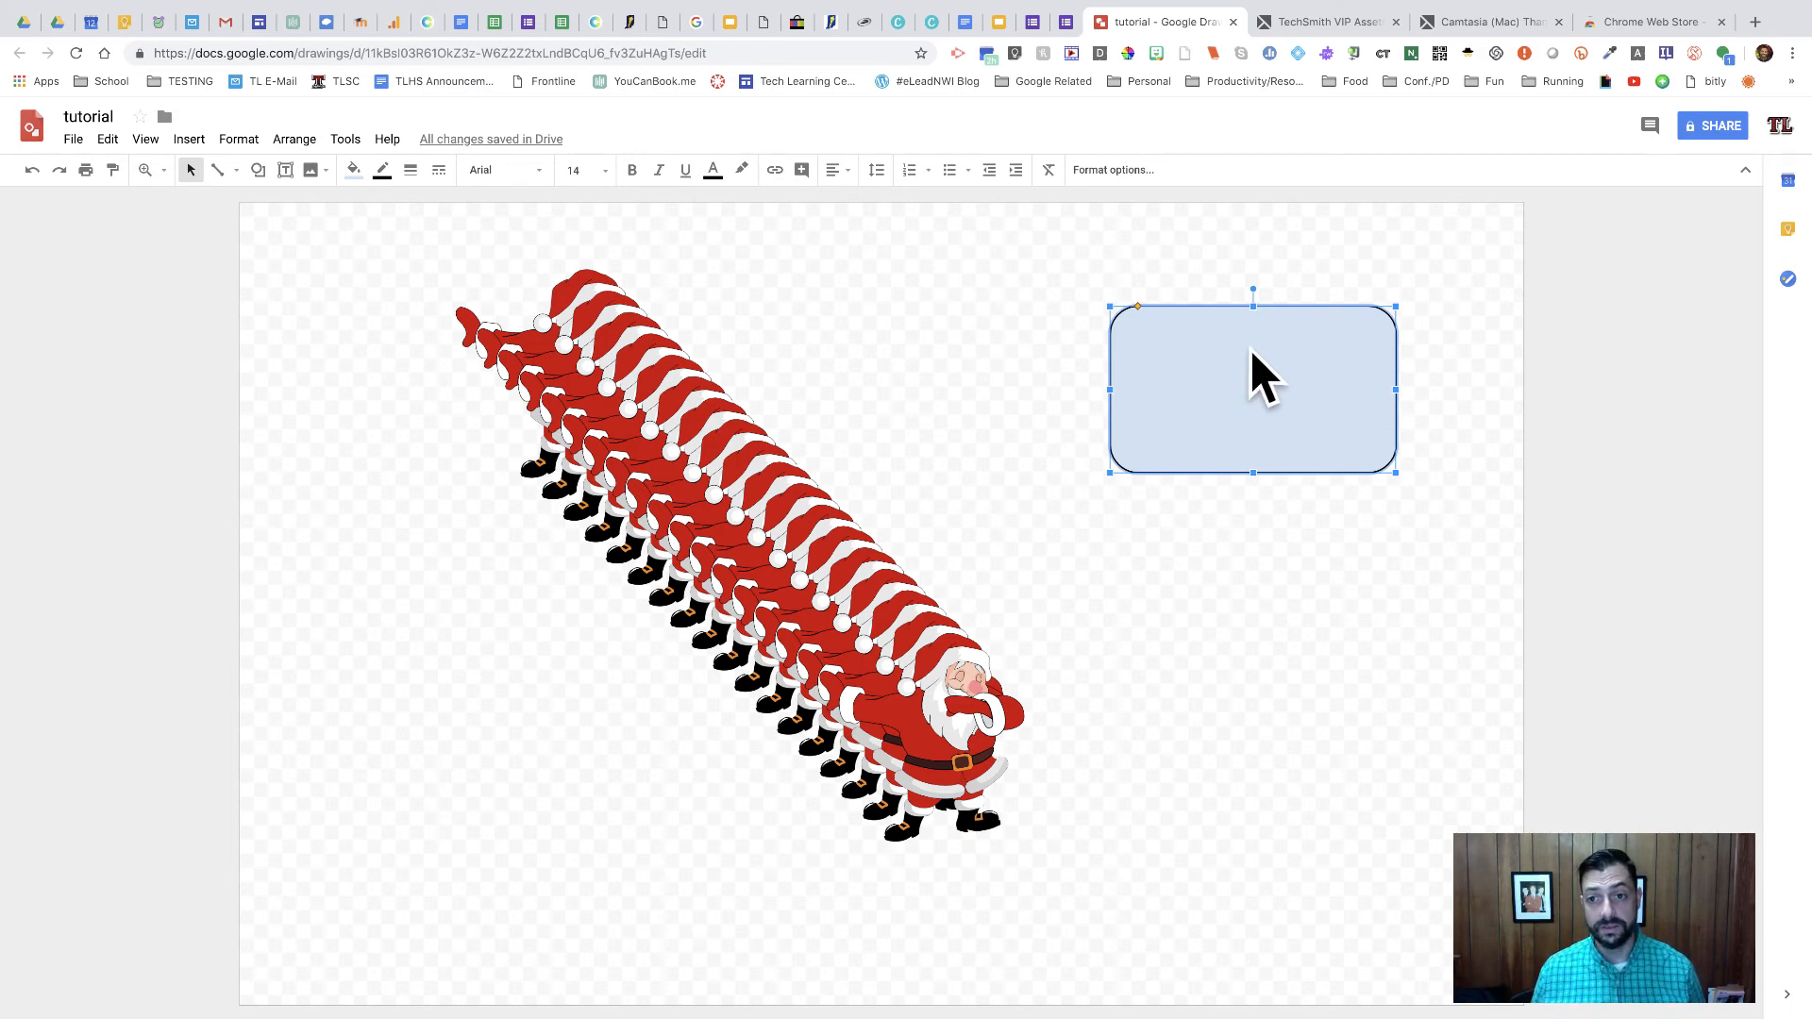
right_click(1379, 347)
mouse_move(1477, 578)
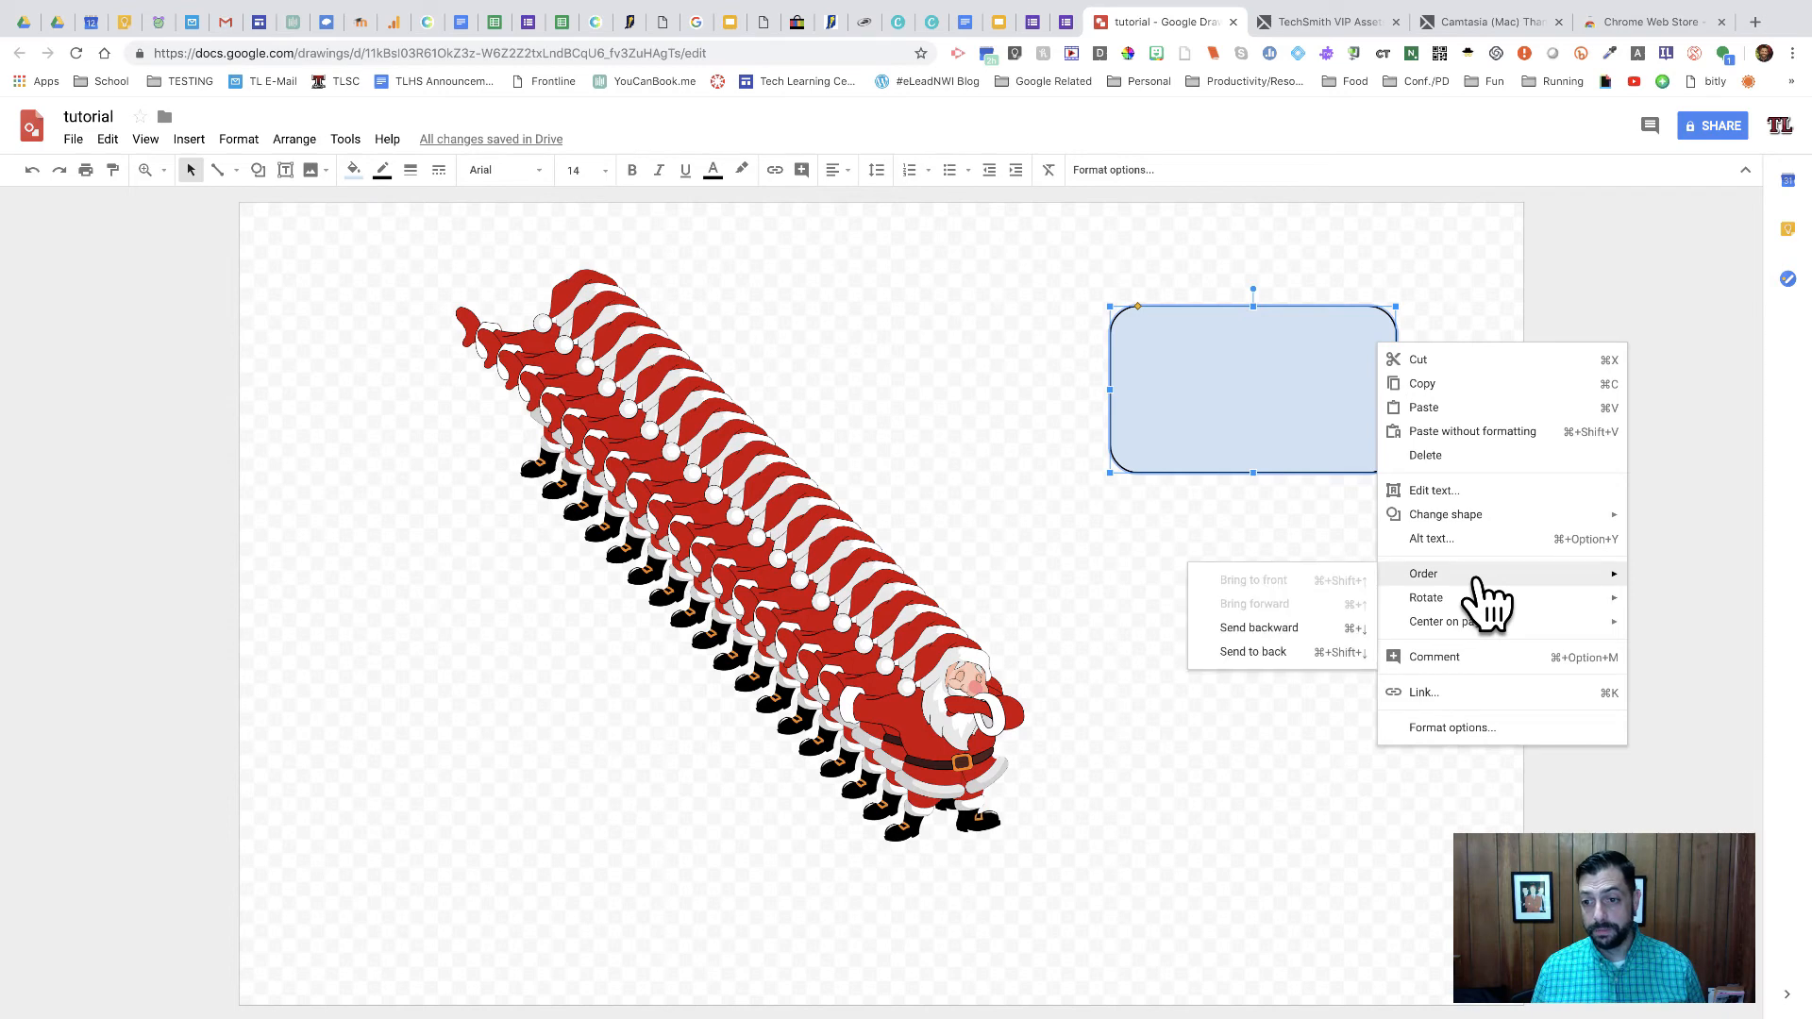
left_click(1305, 627)
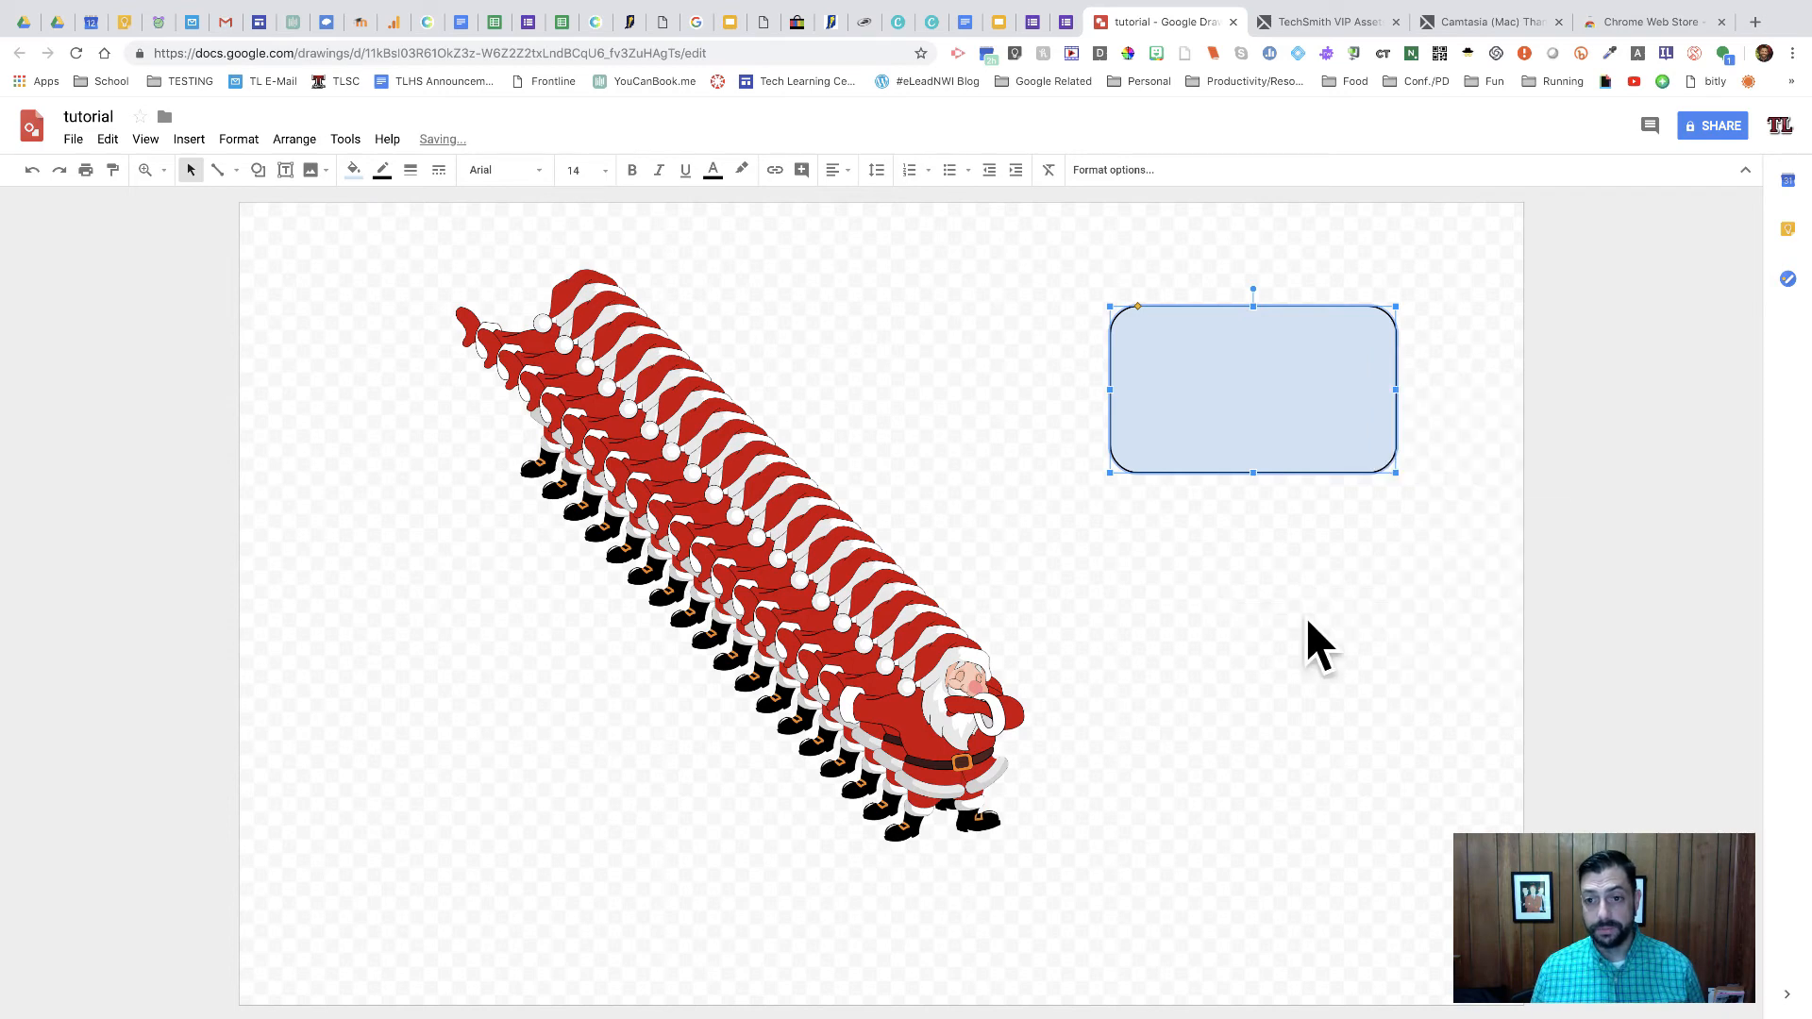
right_click(1340, 409)
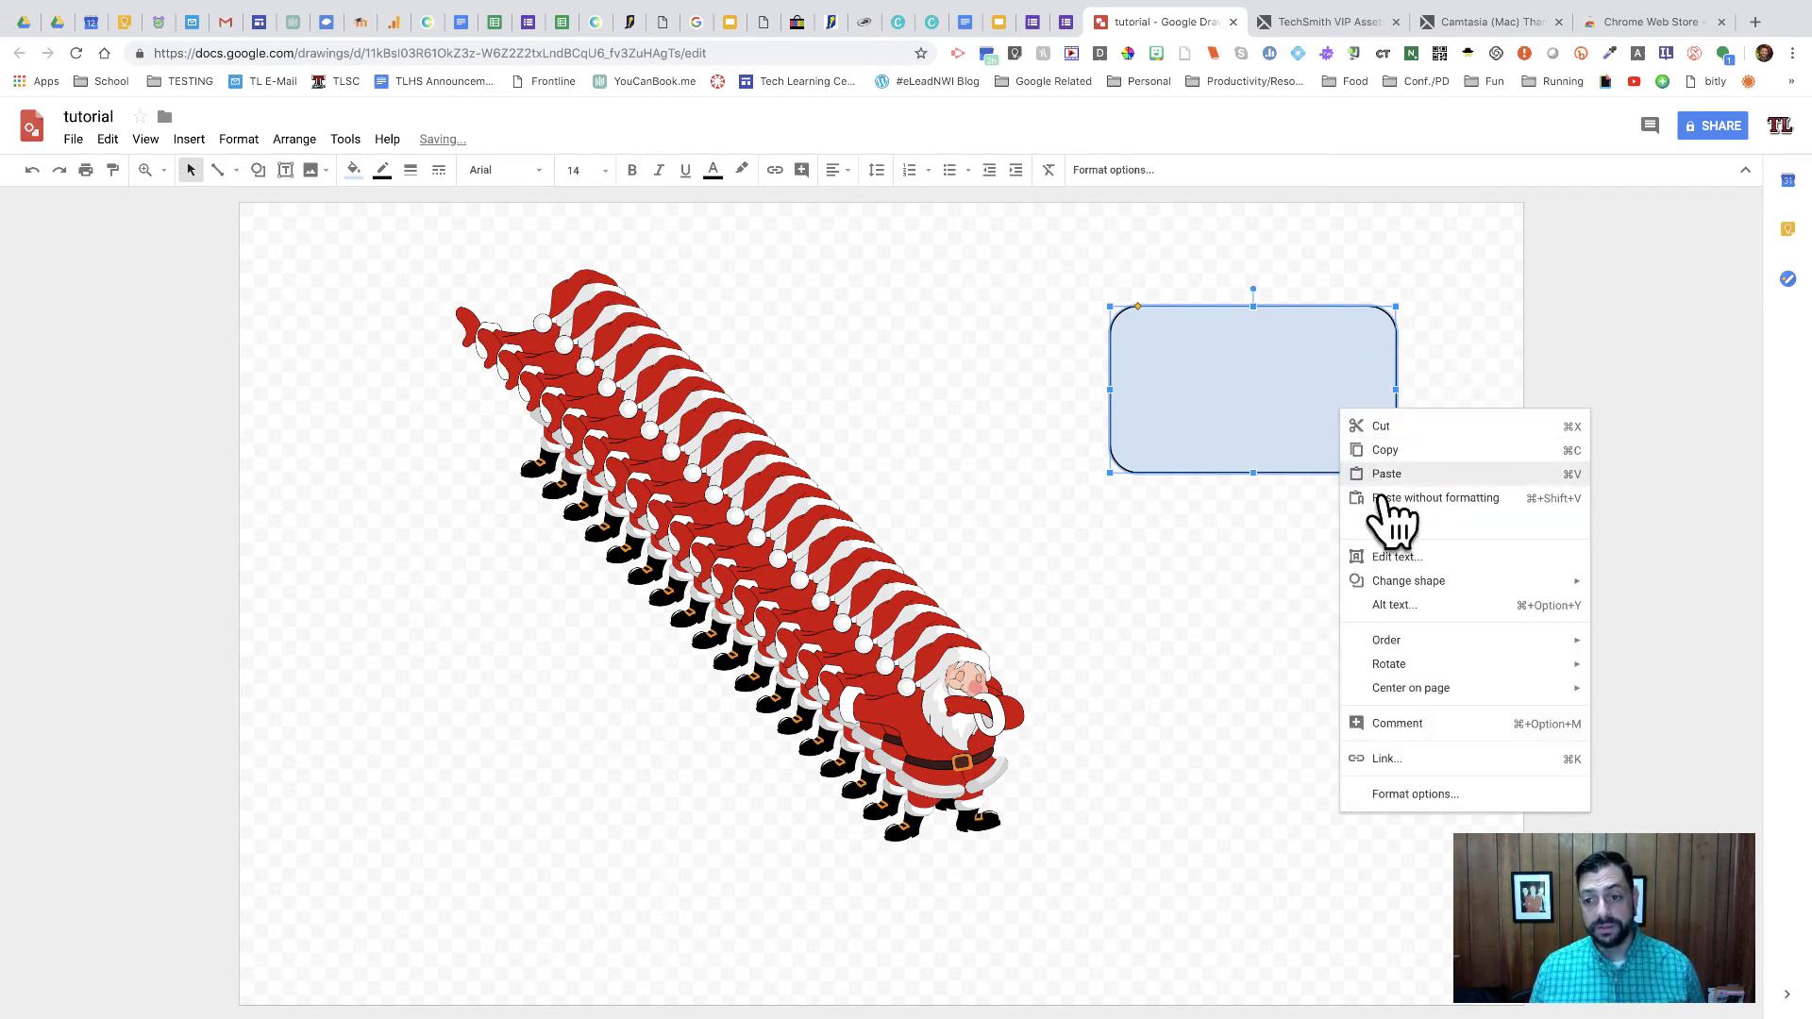
mouse_move(1403, 640)
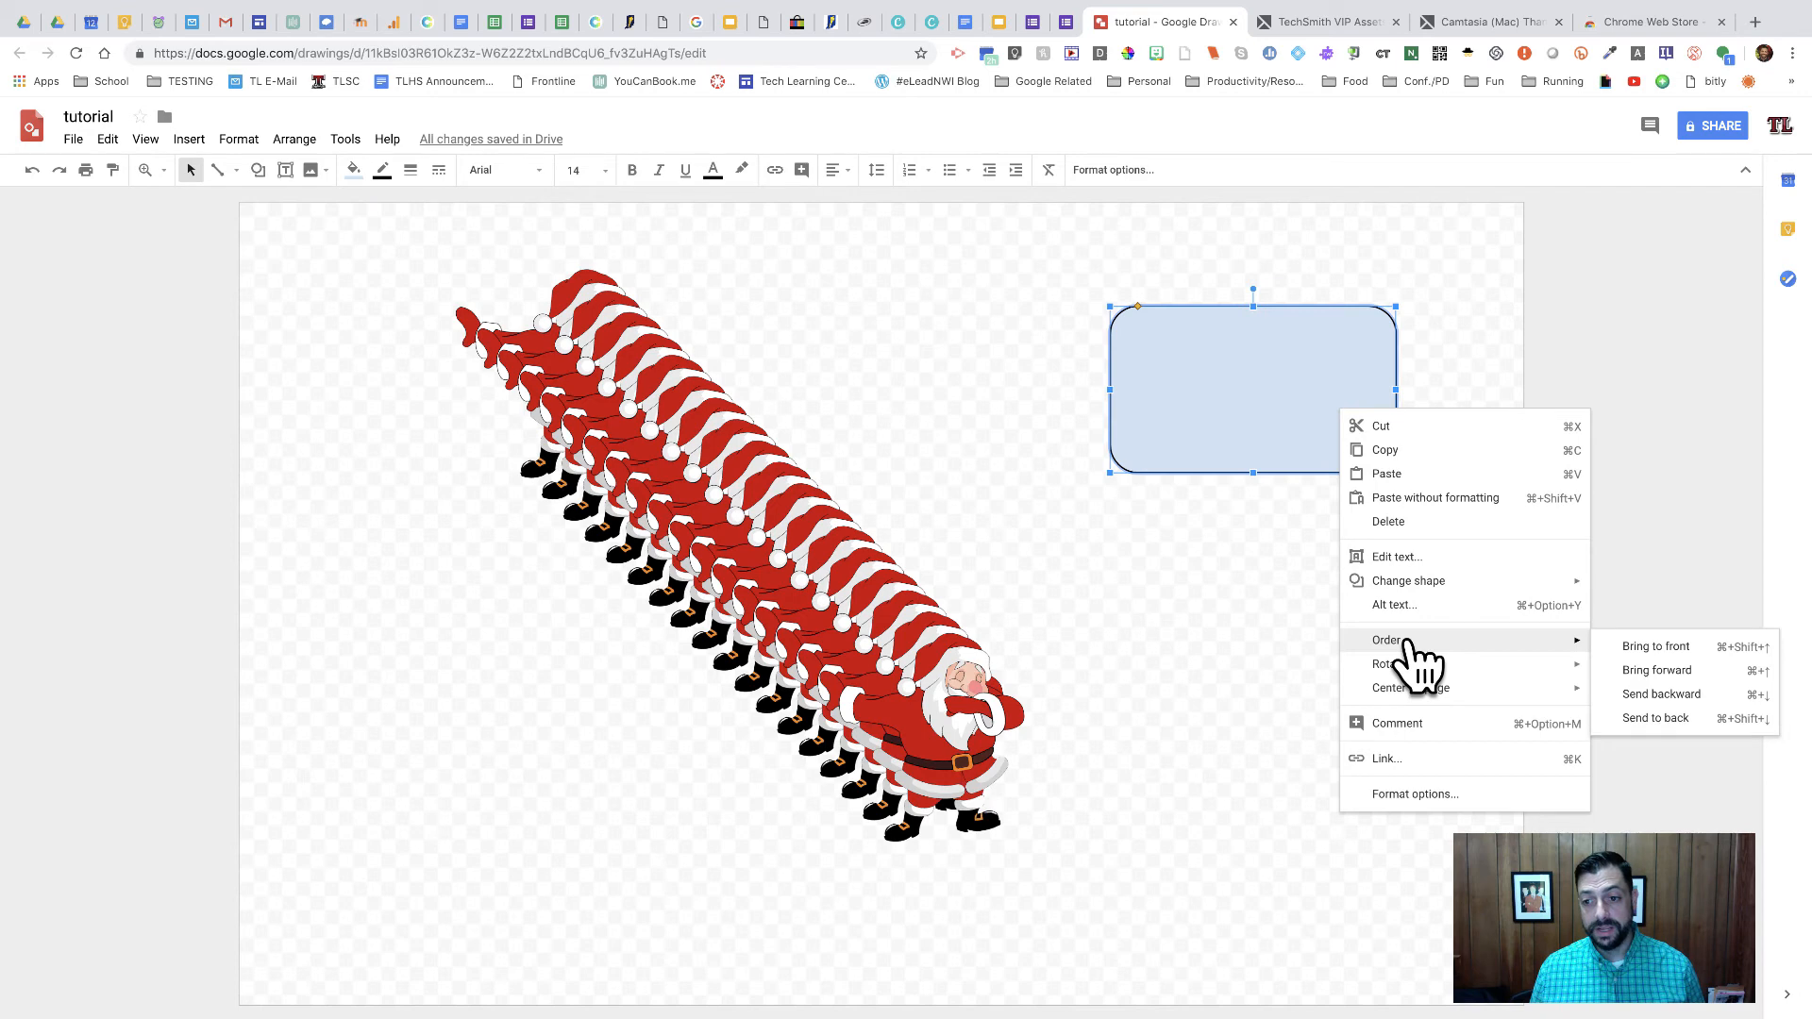
left_click(1720, 719)
left_click(1029, 578)
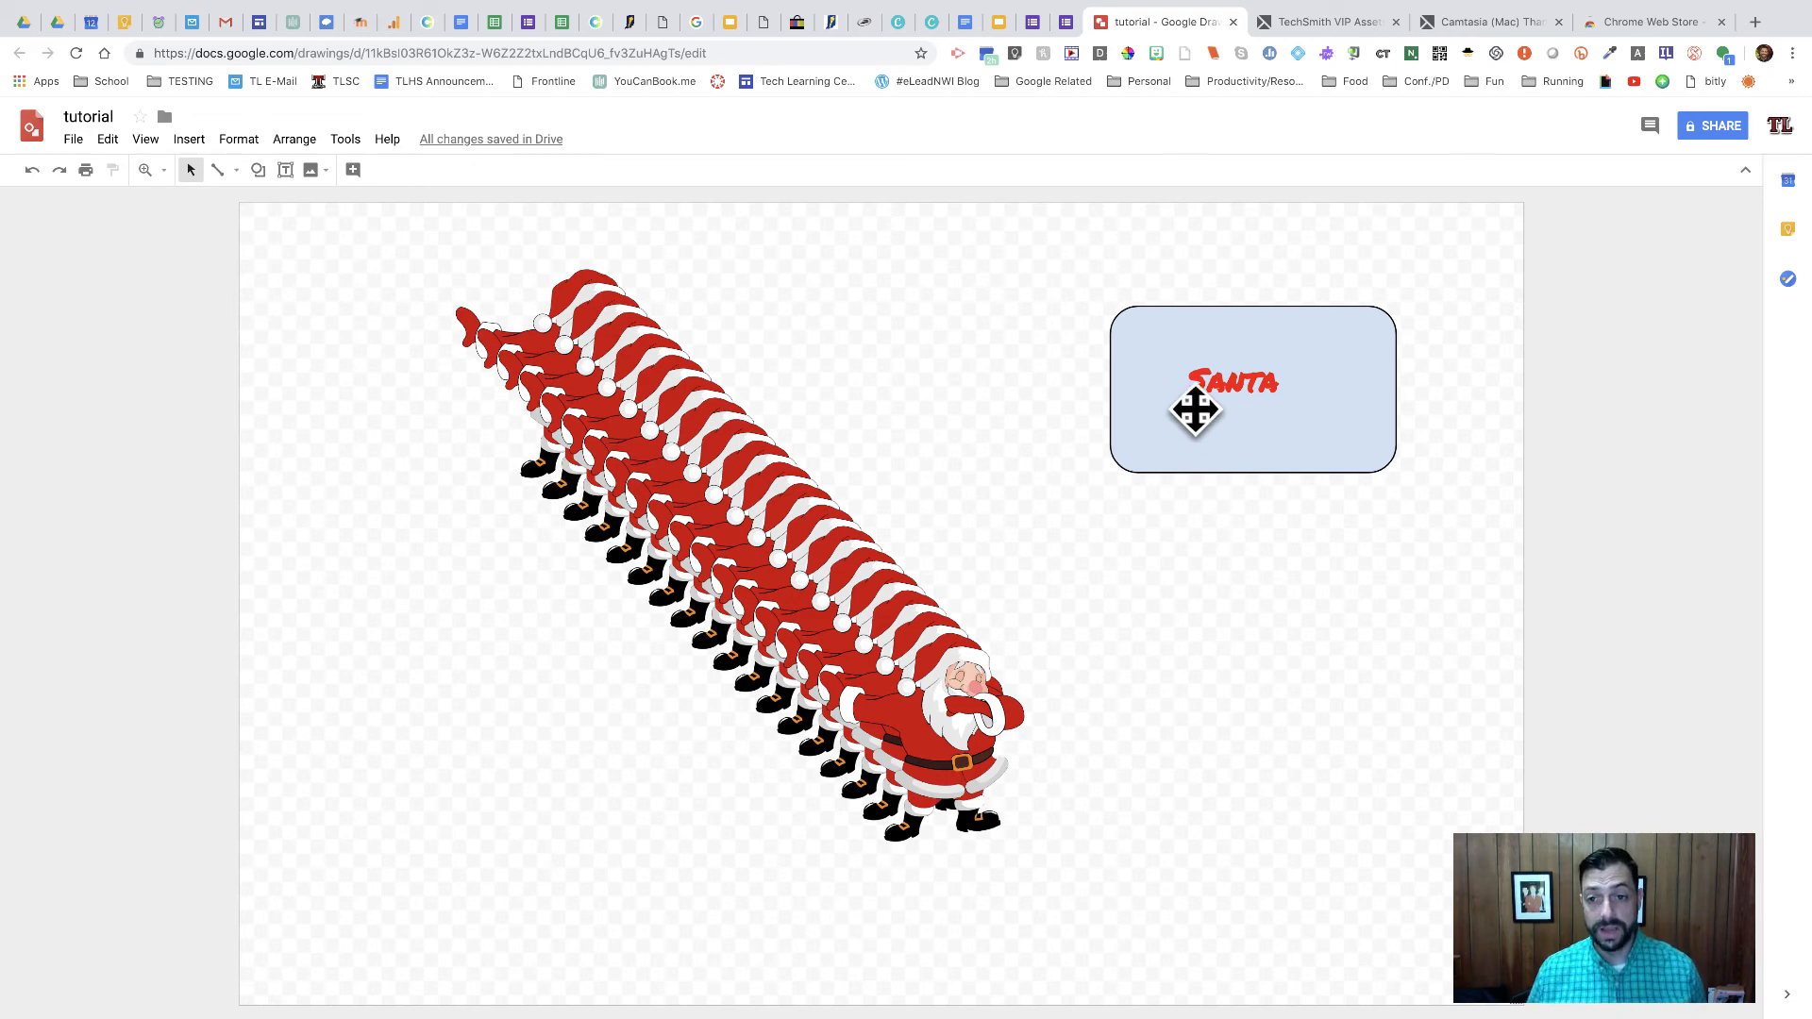
left_click(1198, 378)
left_click(1258, 347)
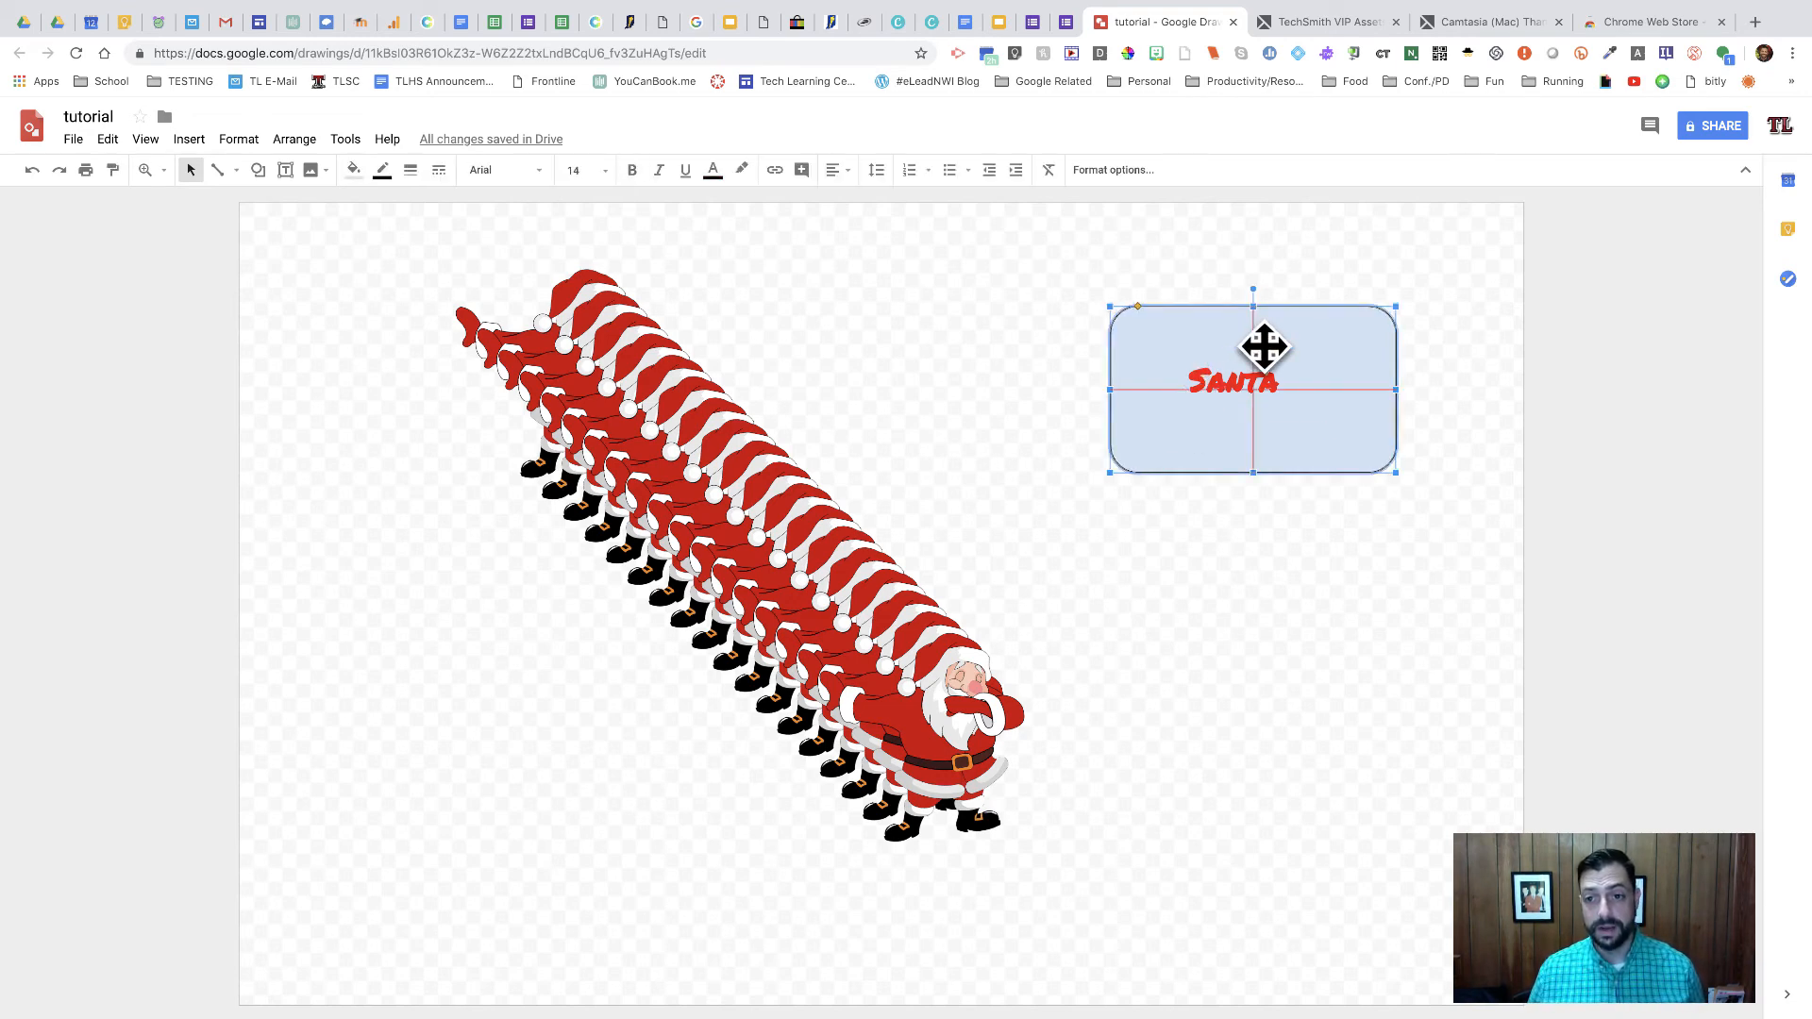
Move the Santa text box slightly up within the rounded rectangle.
left_click(1247, 356)
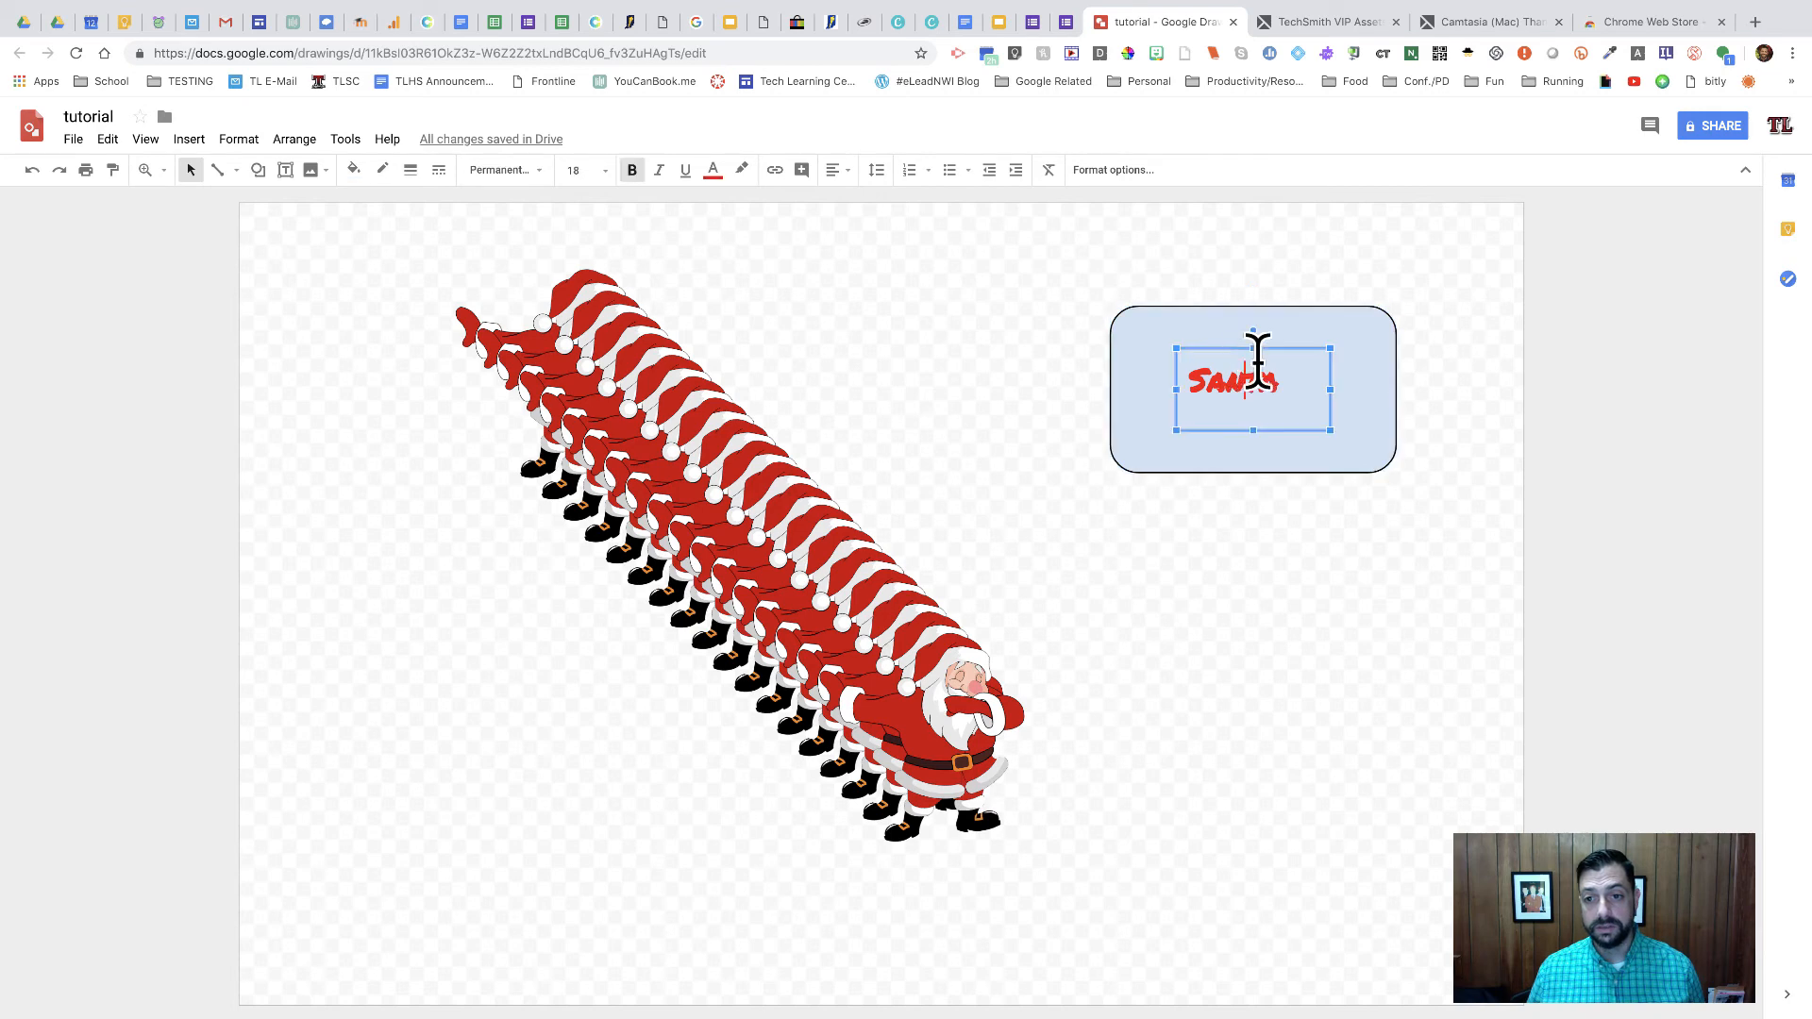
mouse_move(1258, 356)
left_mouse_down()
mouse_move(1282, 348)
mouse_move(1259, 341)
left_mouse_up()
left_click(1242, 517)
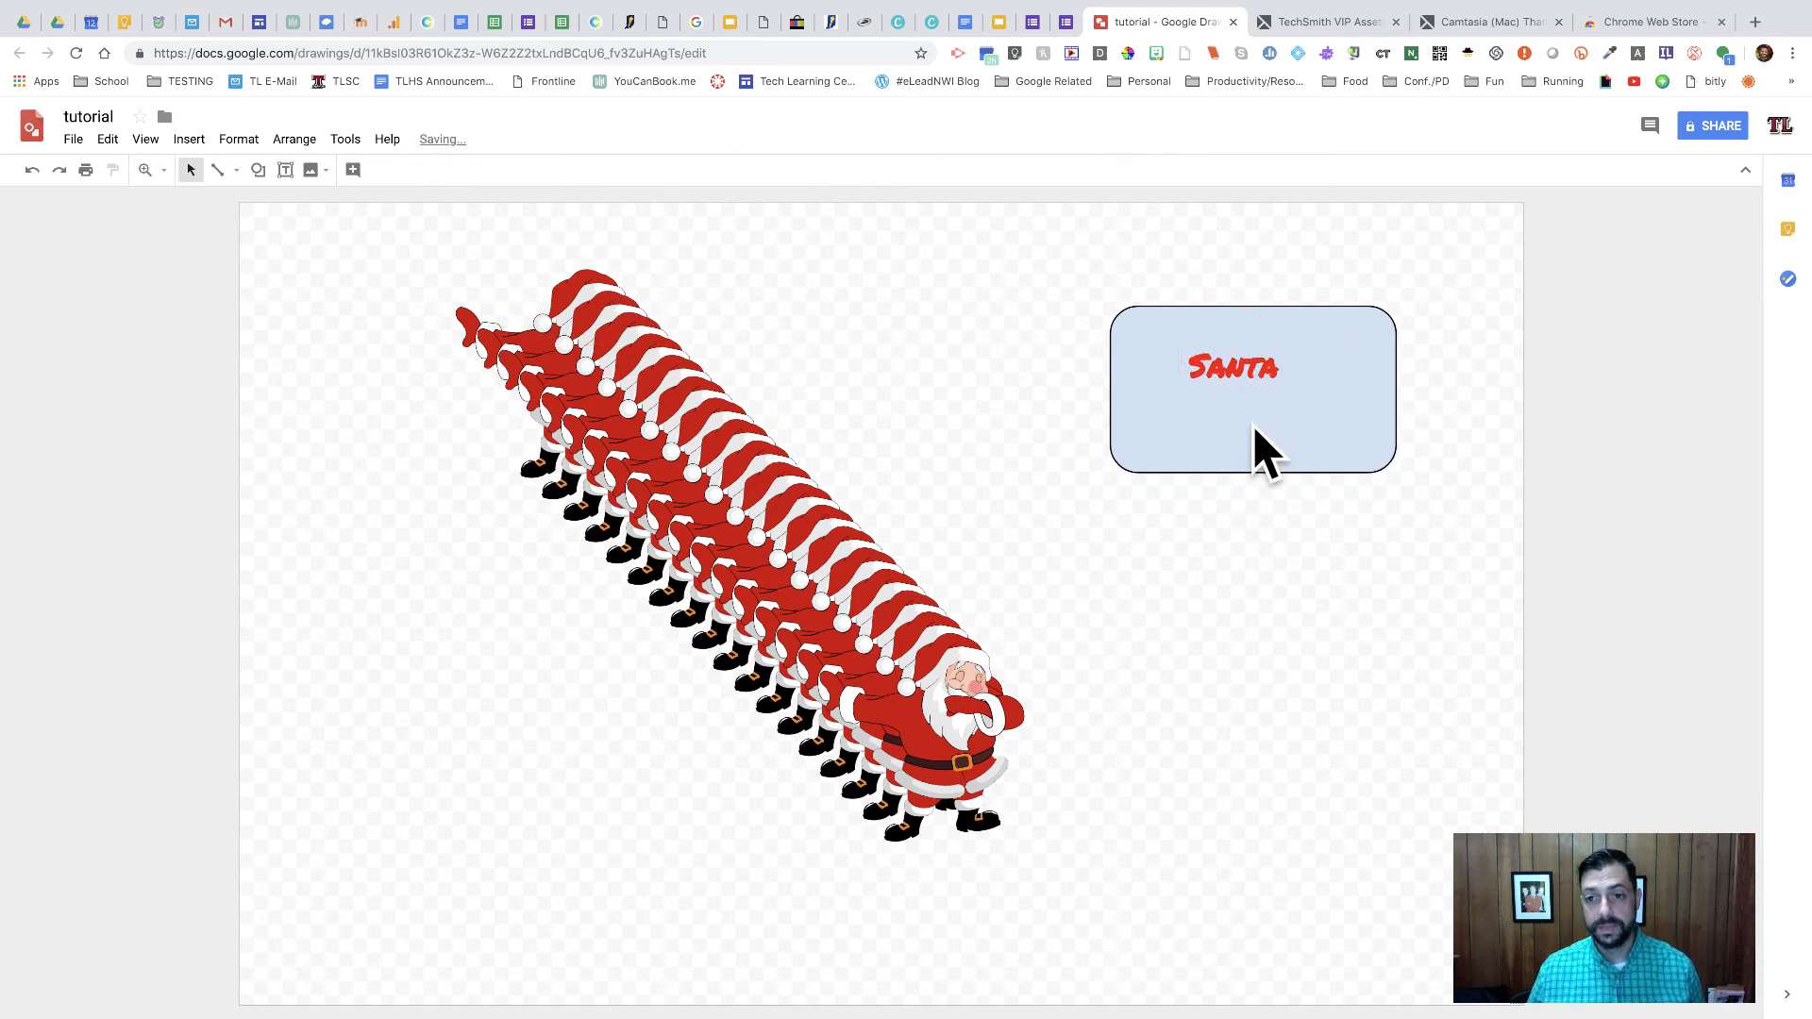
Center-align the Santa text within its text box.
double_click(1251, 375)
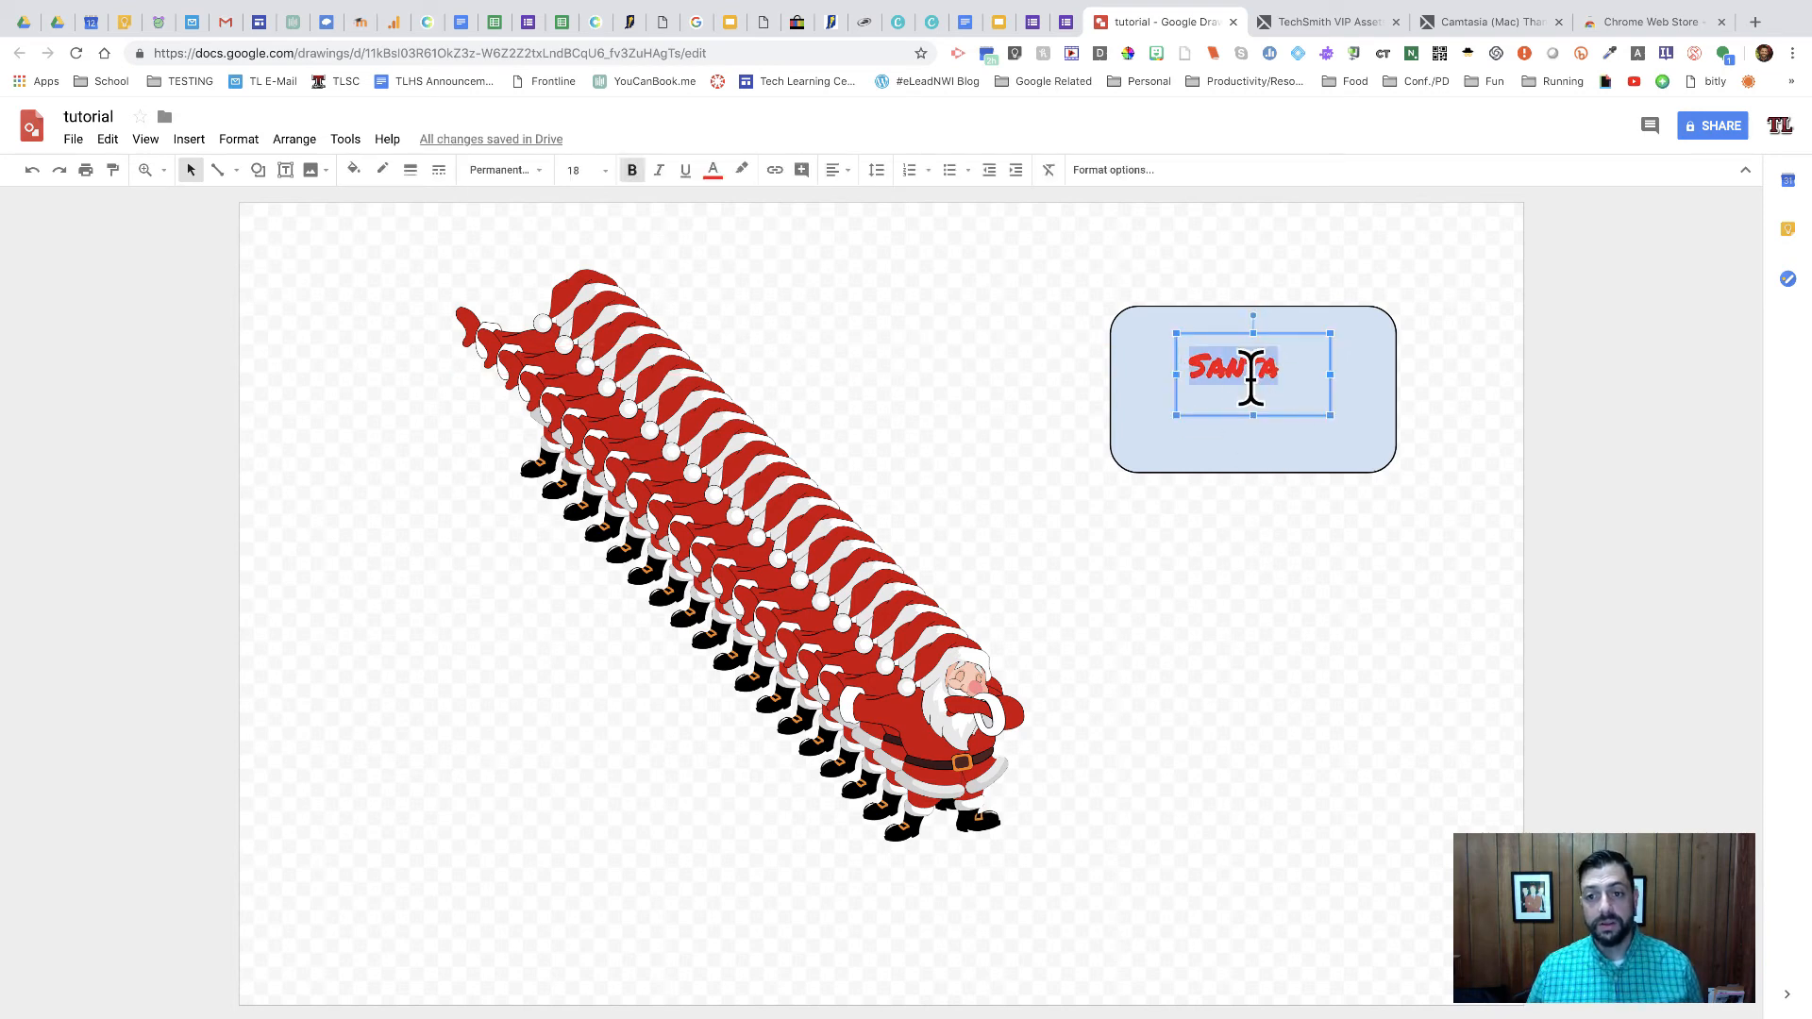
left_click(836, 177)
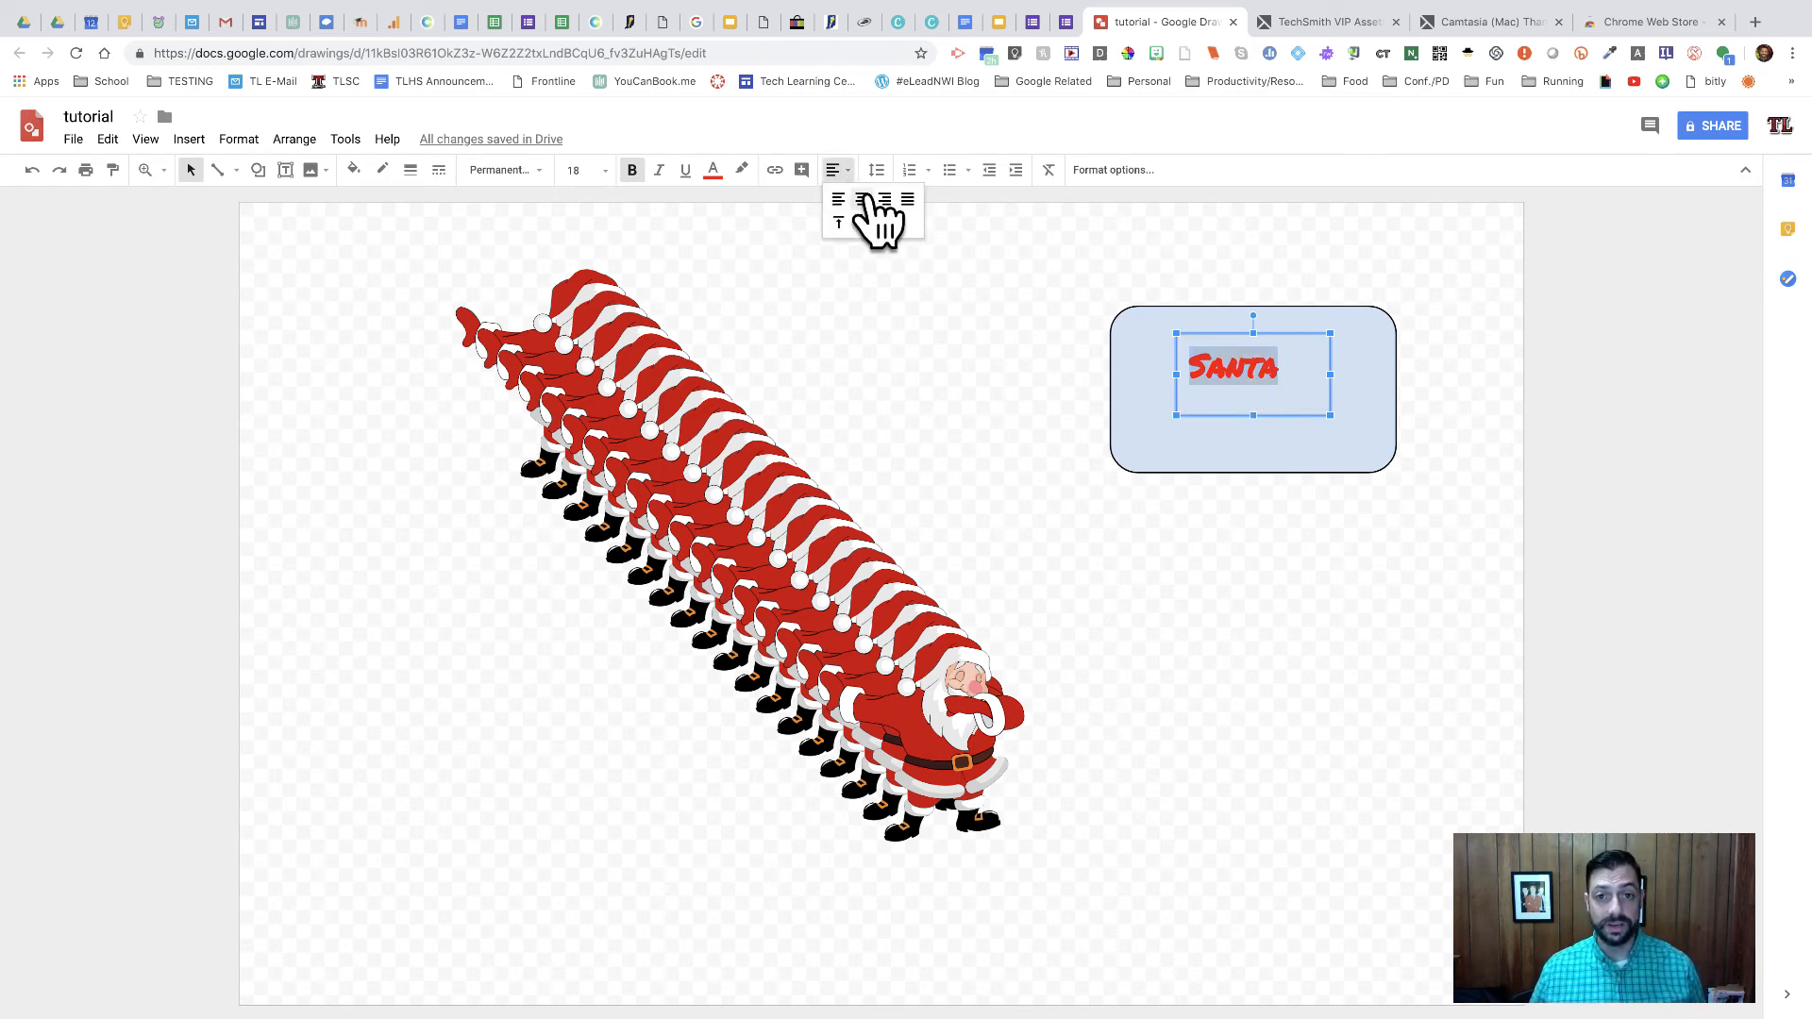
left_click(861, 200)
left_click(1177, 627)
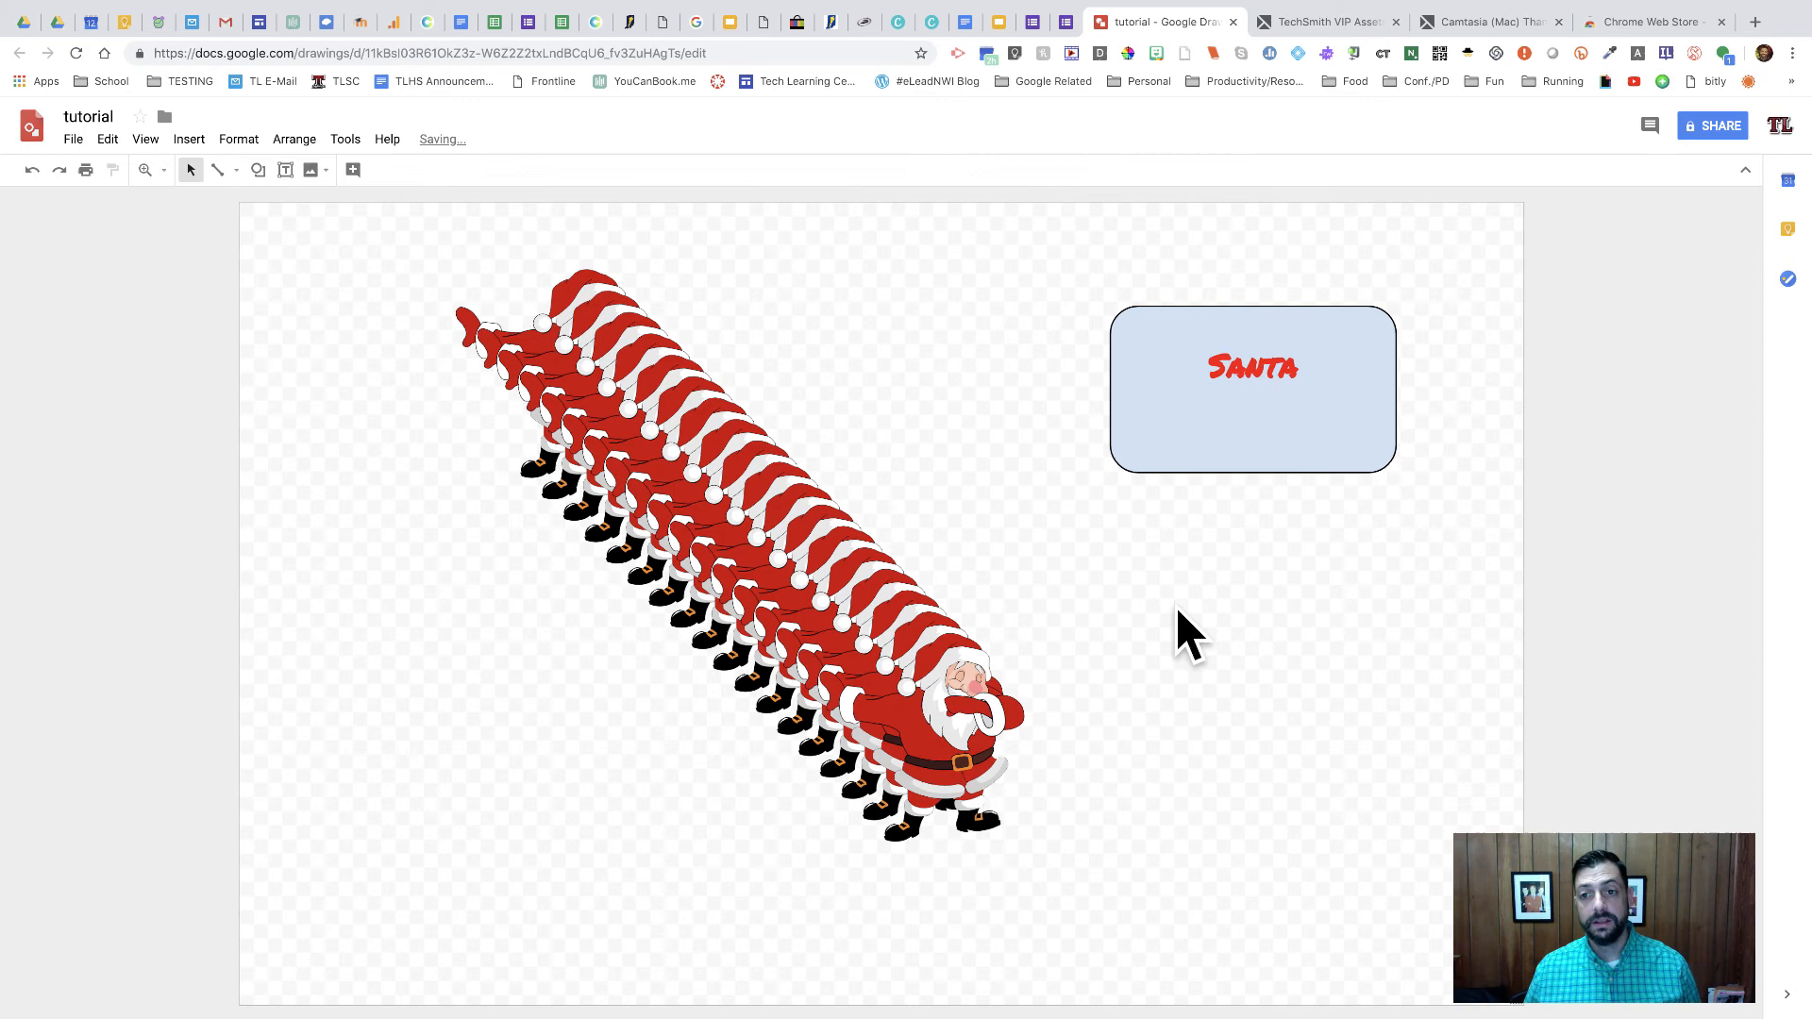
Move the Santa text box slightly down so it sits vertically centered on the rounded rectangle.
left_click(1258, 374)
left_click_drag(1258, 335, 1258, 362)
left_click(1249, 568)
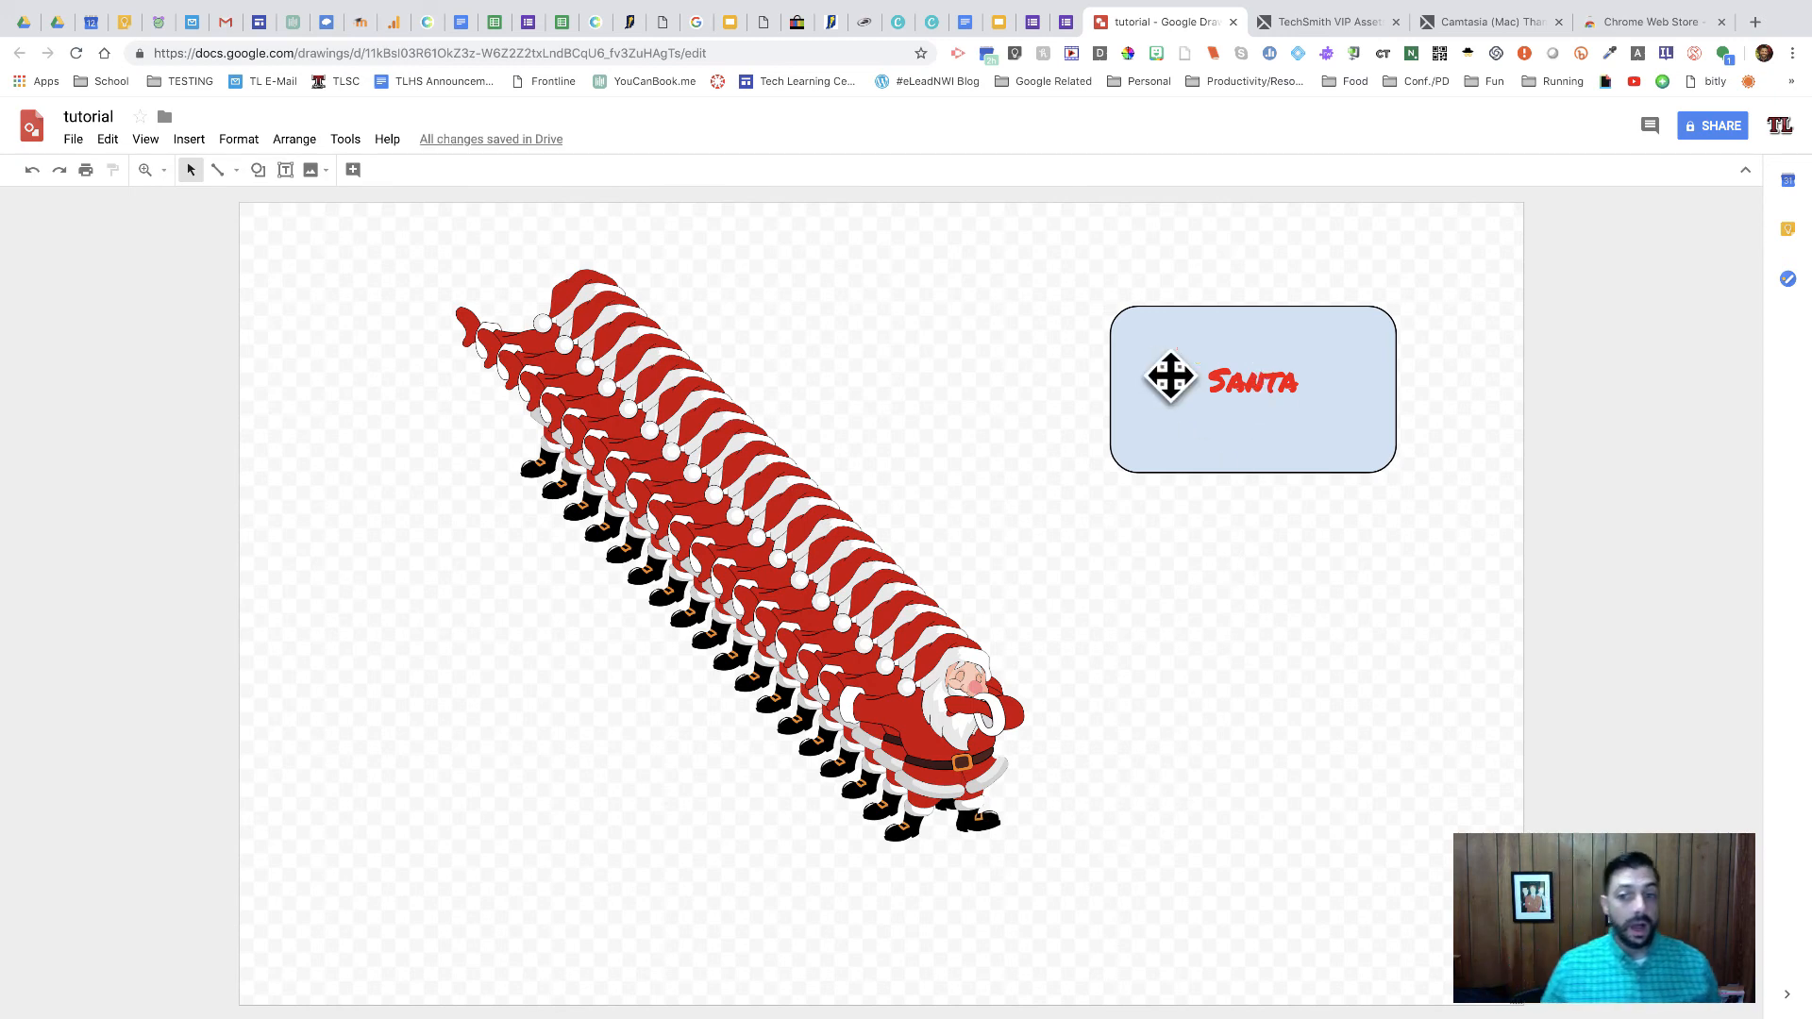
Fill the rounded rectangle behind the Santa text with solid dark green.
left_click(1150, 383)
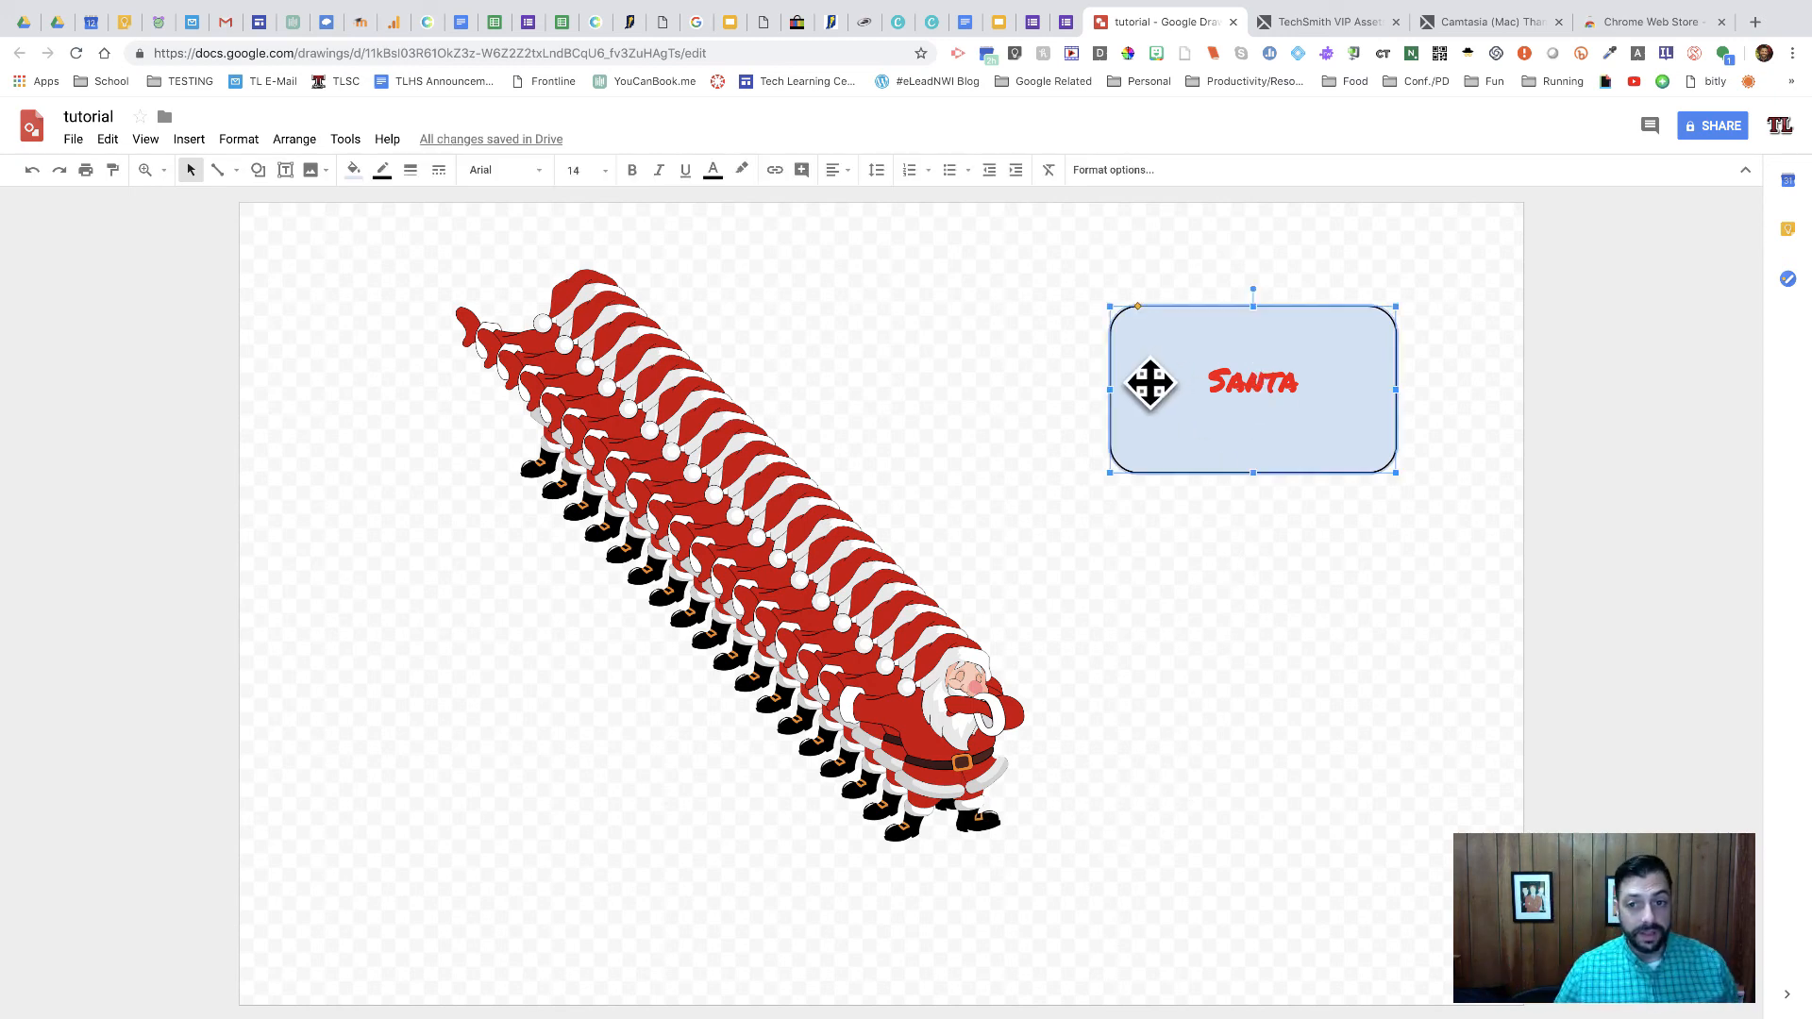
left_click(356, 170)
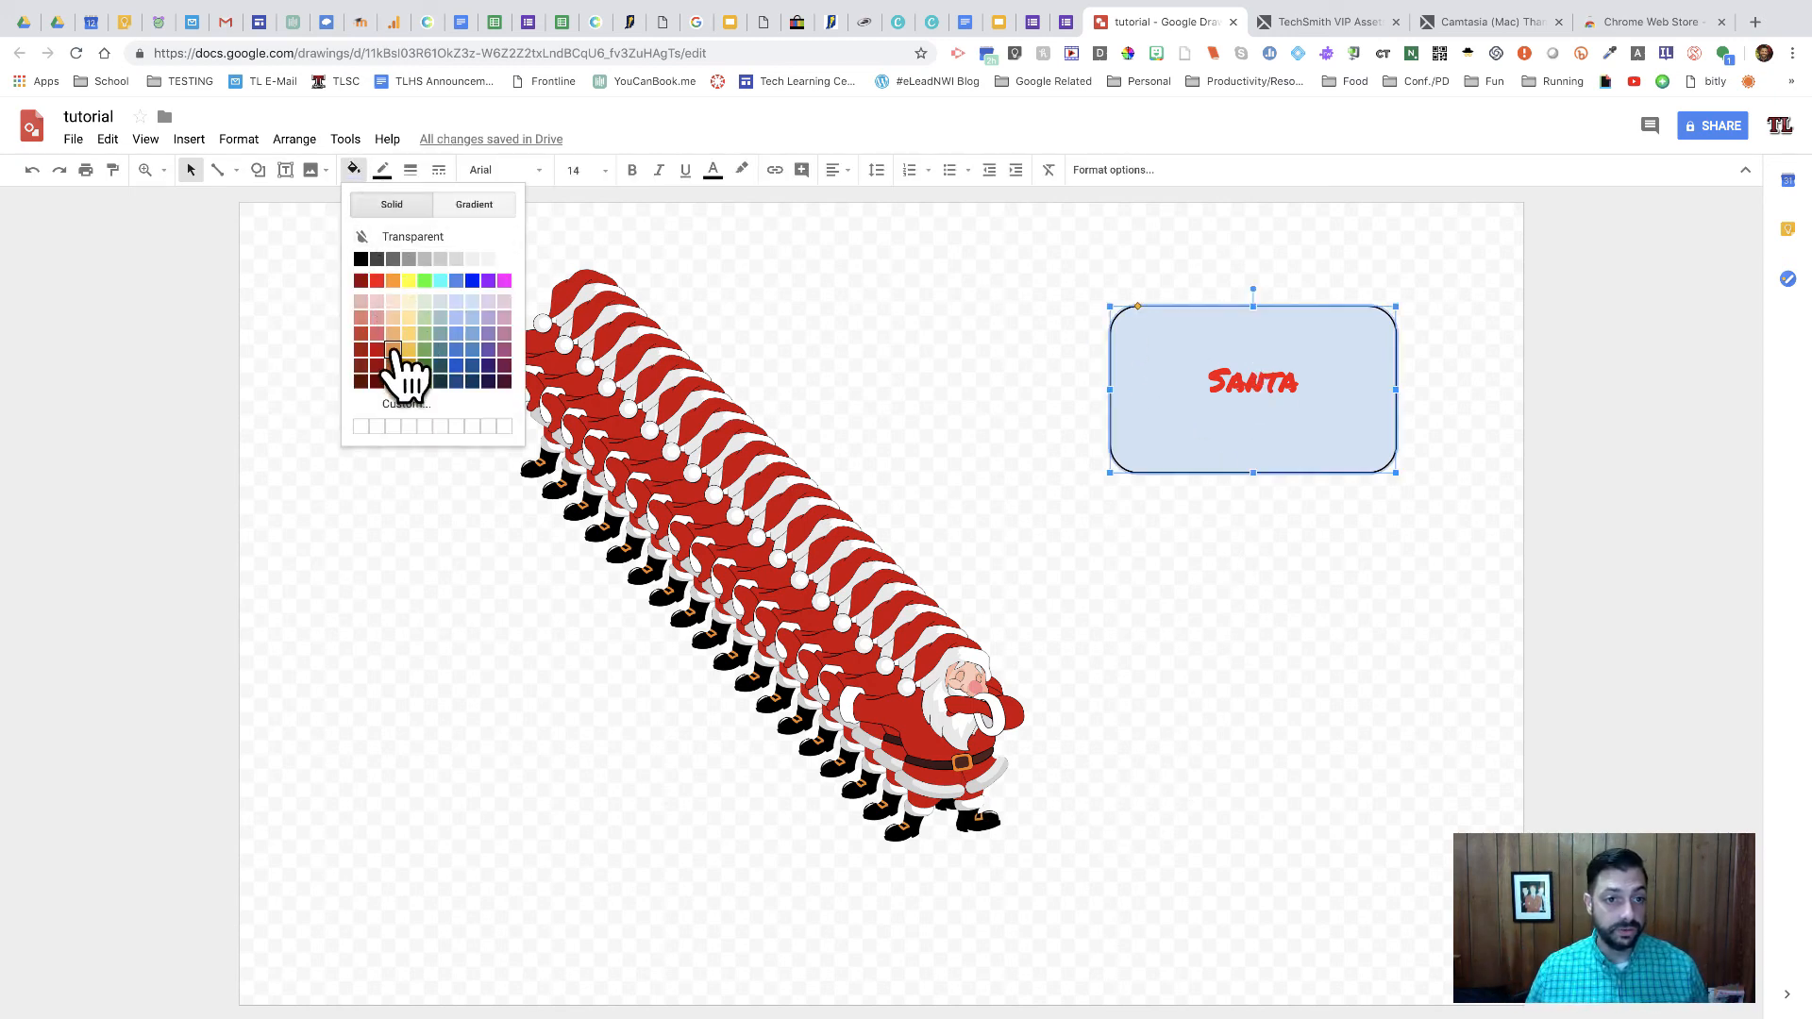
left_click(424, 365)
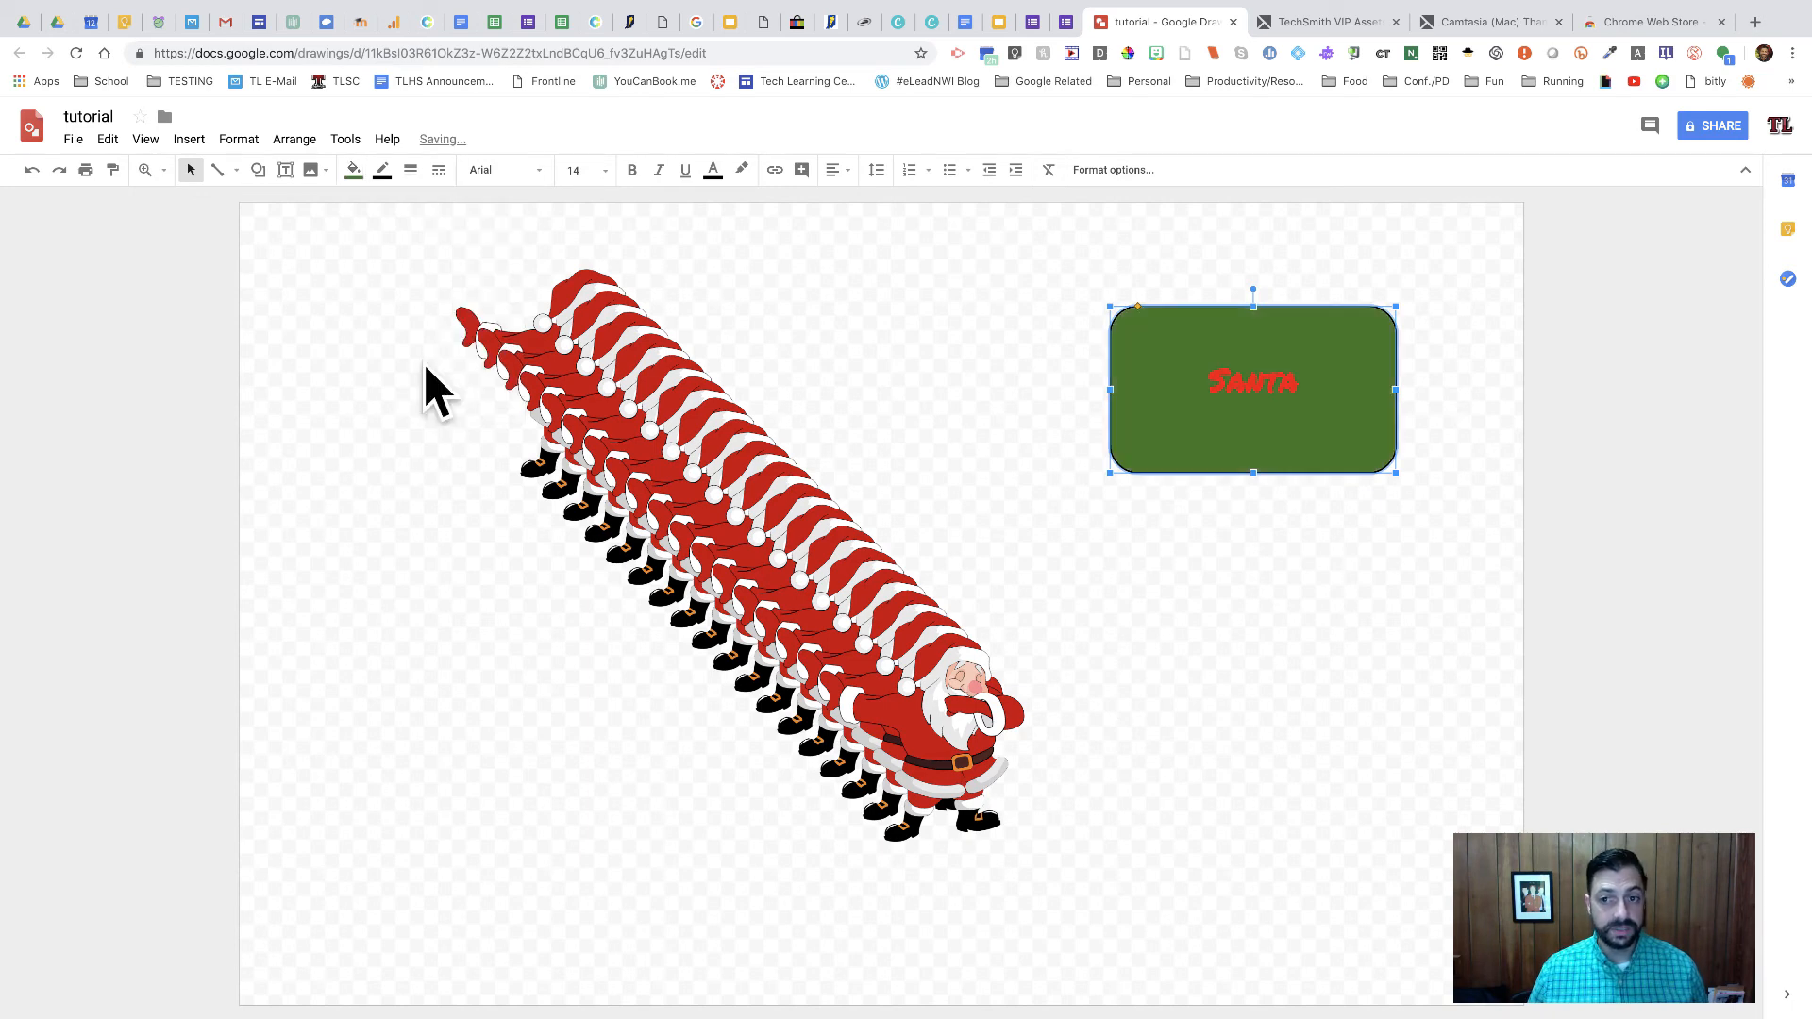
Change the color of the Santa text to white.
double_click(1274, 384)
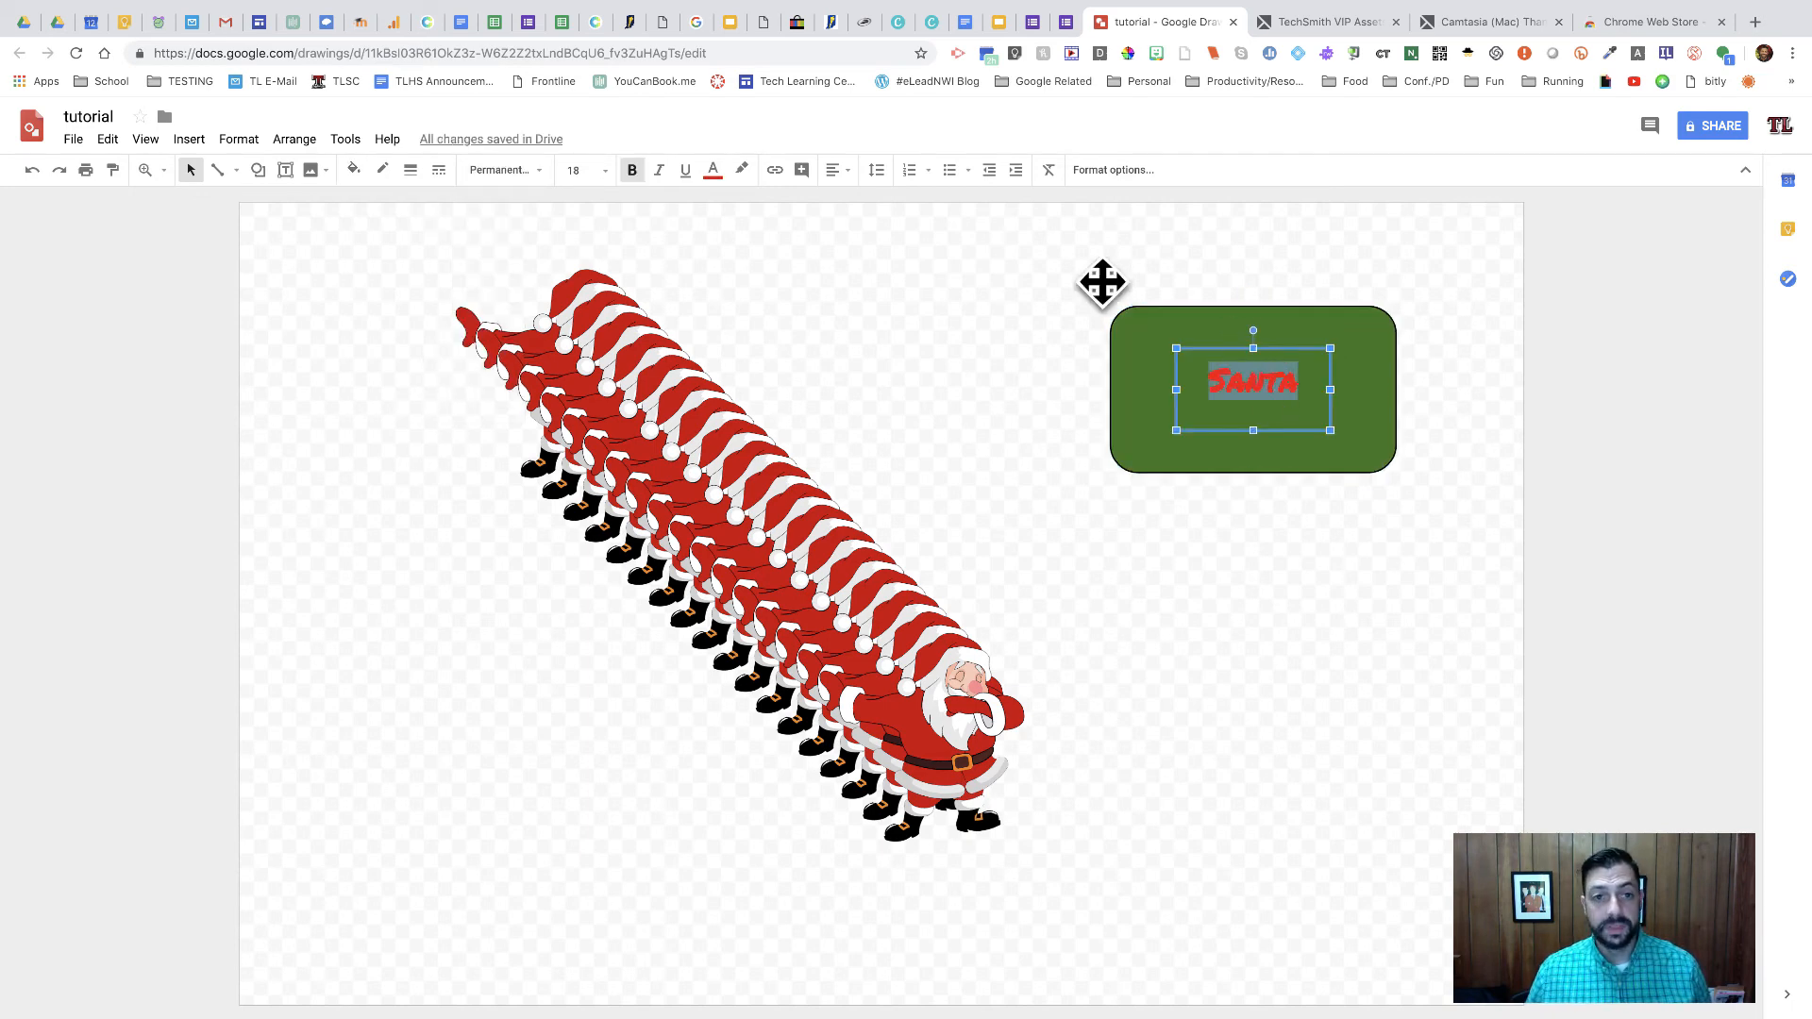
left_click(712, 170)
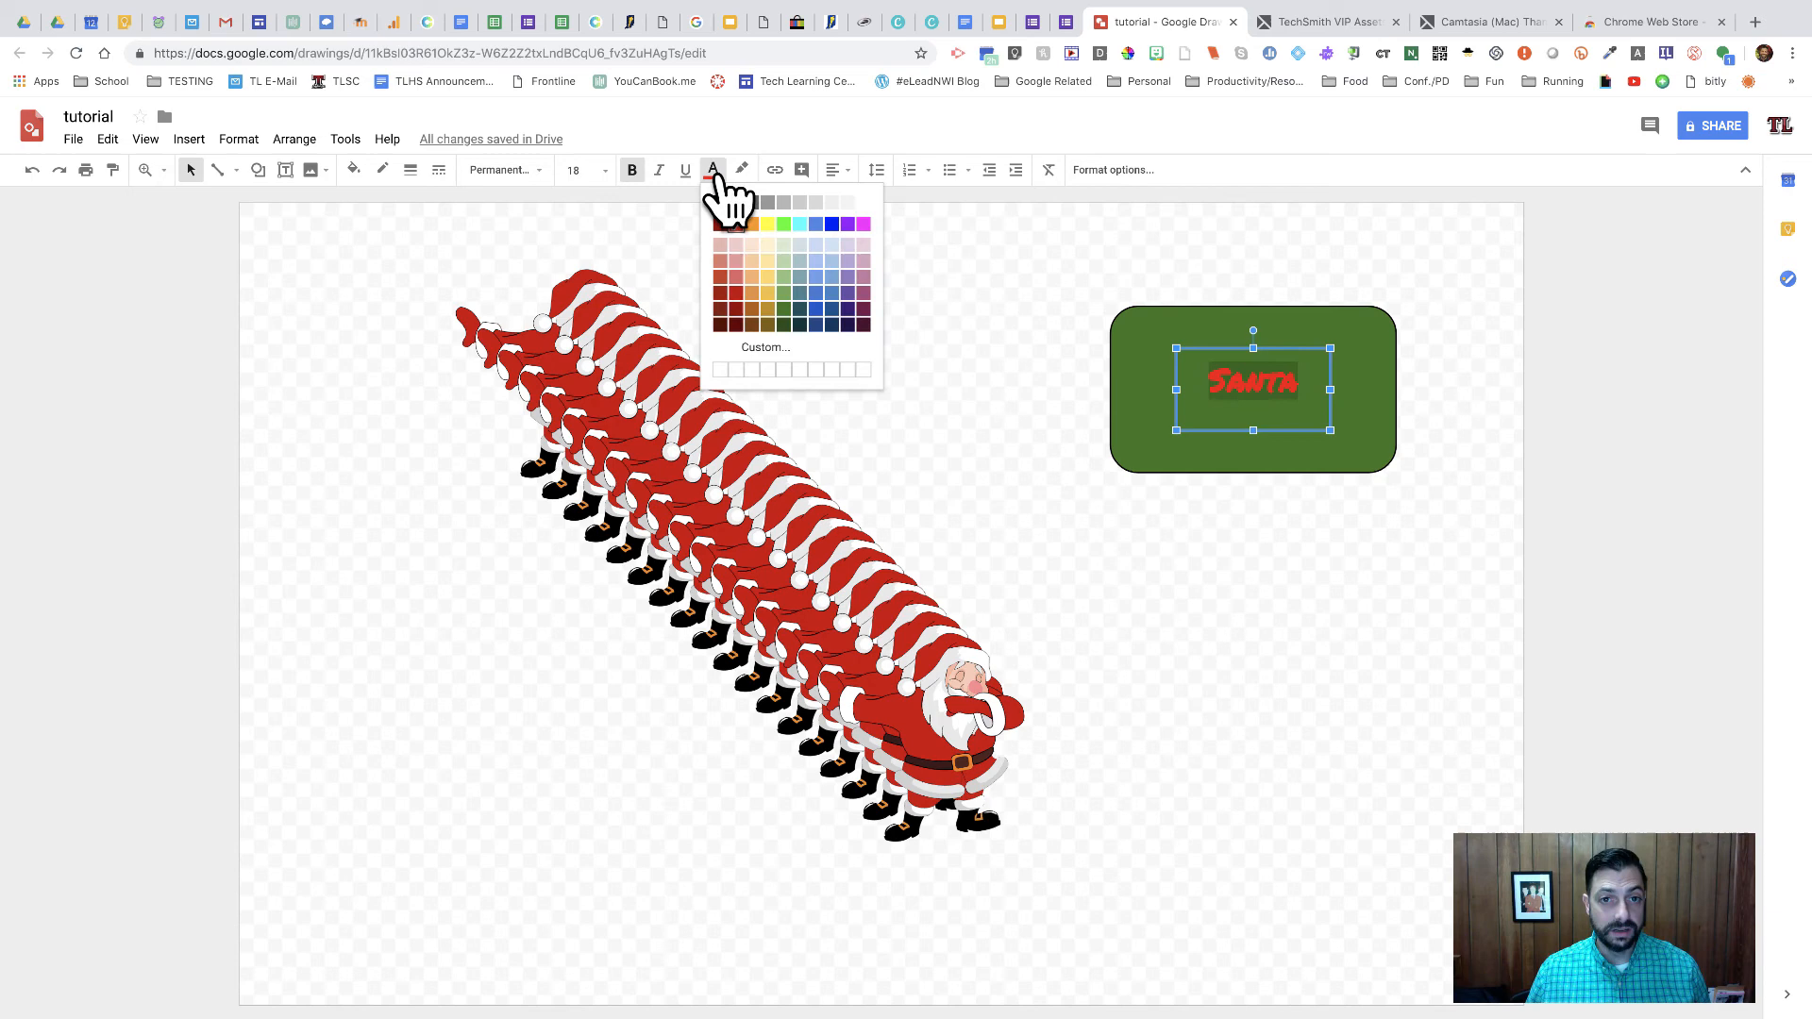
left_click(862, 202)
left_click(1114, 561)
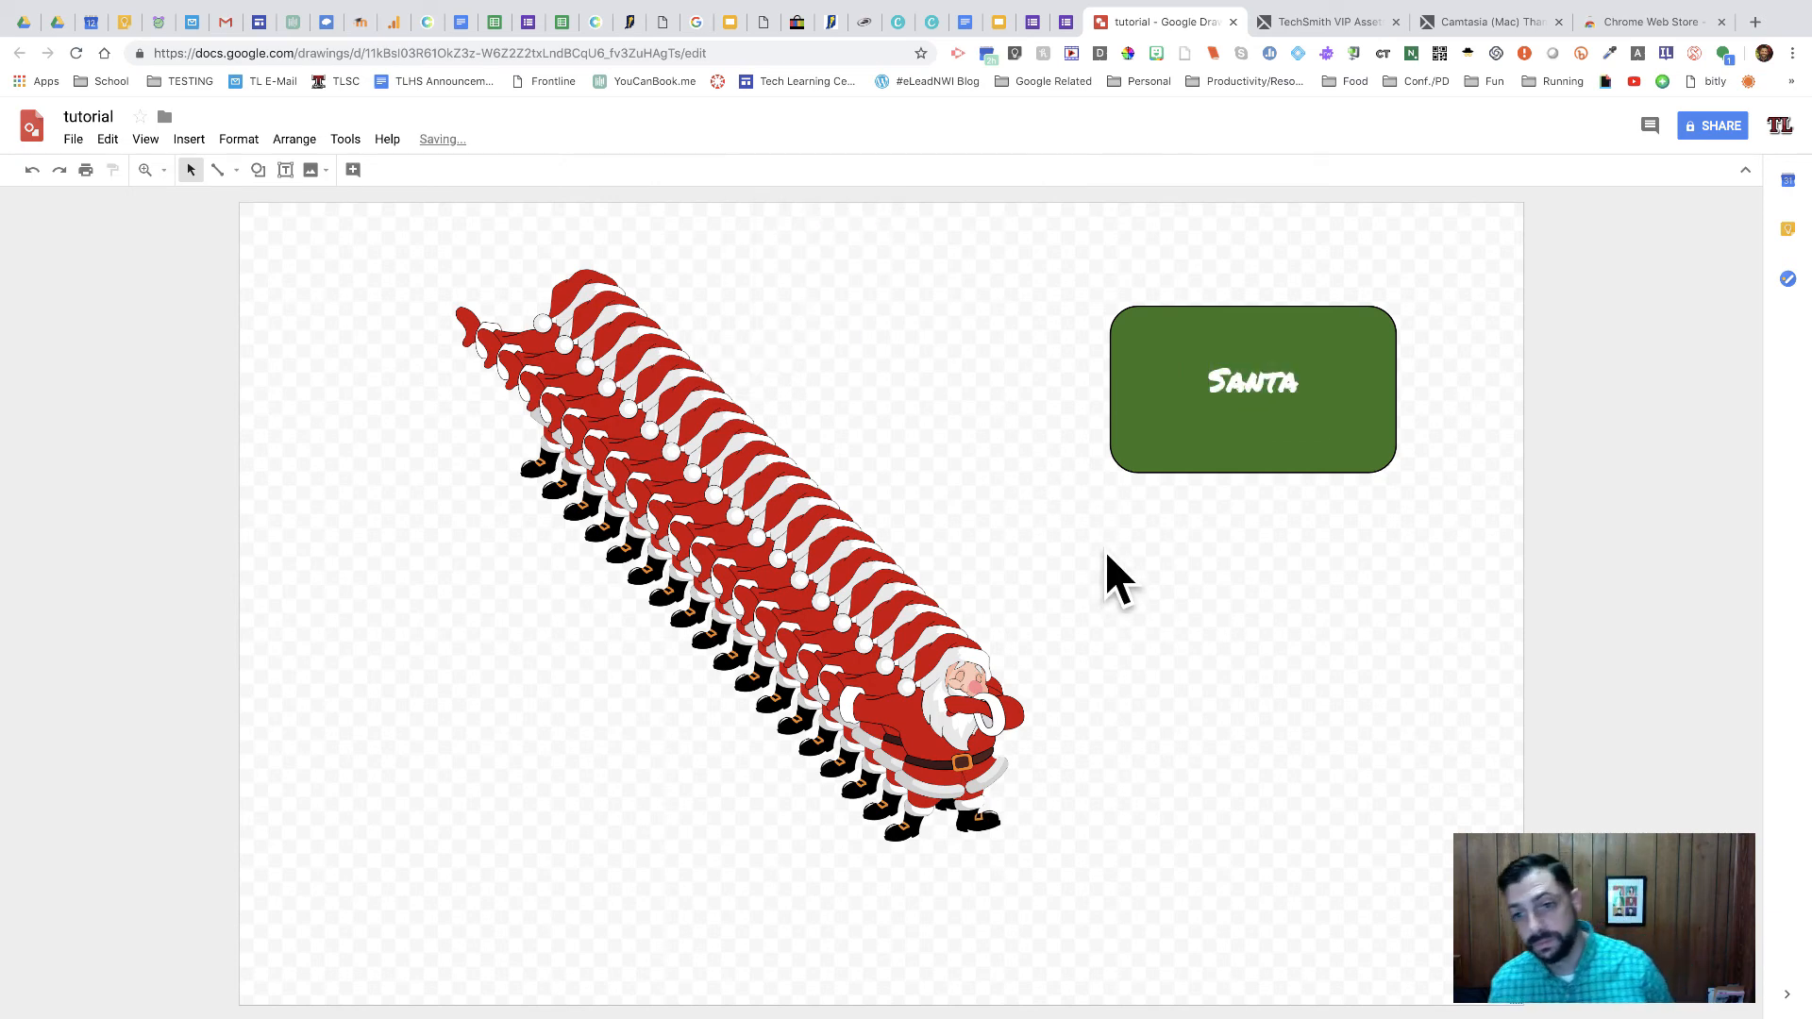
Insert a table with three columns and two rows and place it below the row of Santa images.
left_click(188, 138)
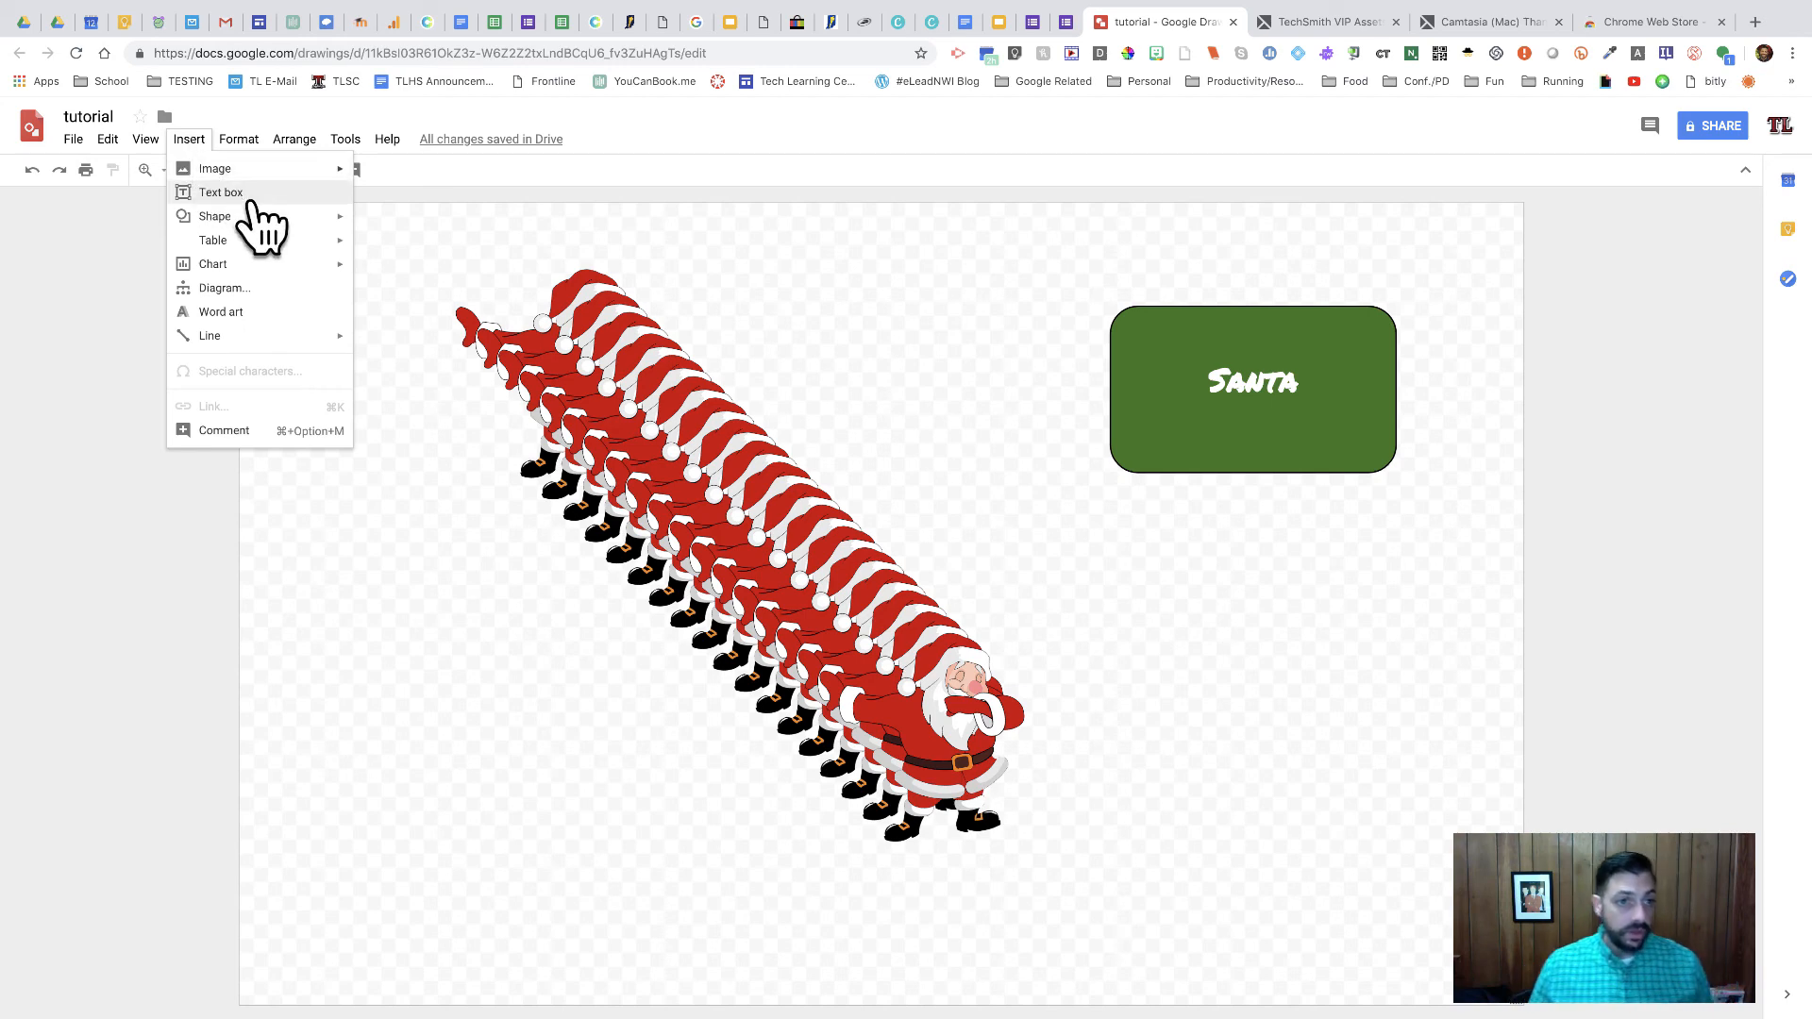
mouse_move(256, 243)
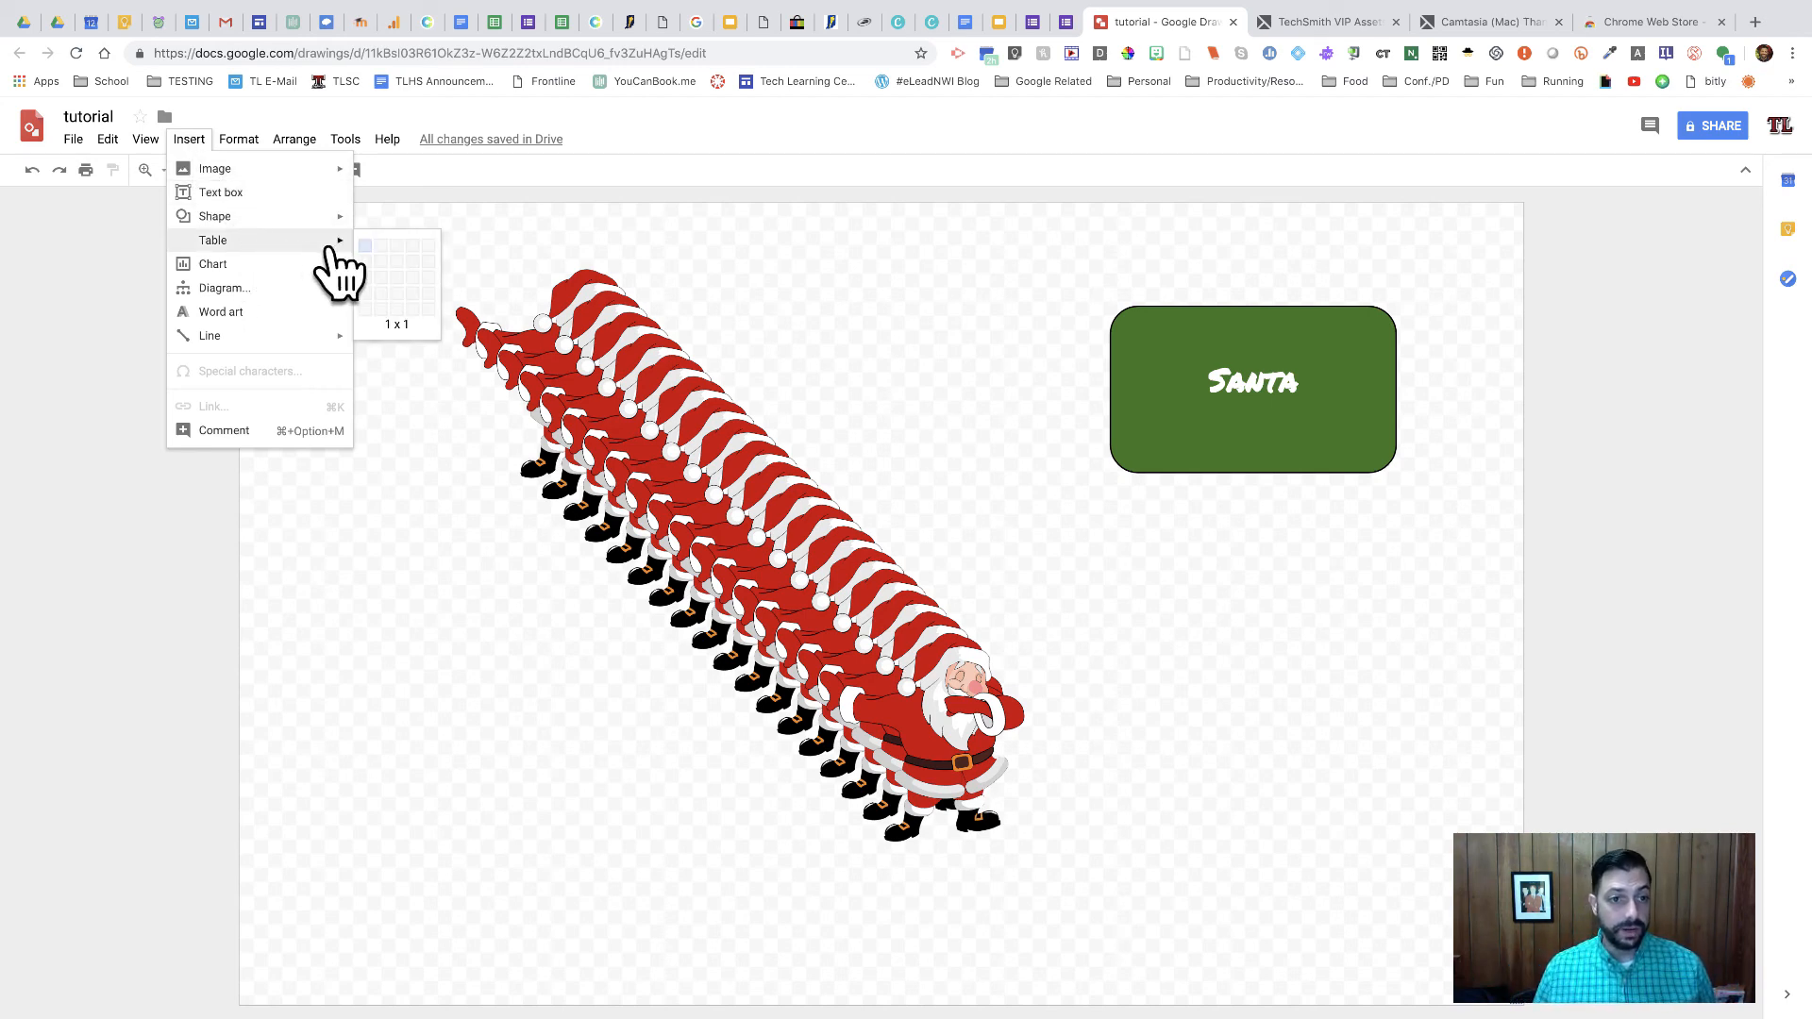
left_click(402, 259)
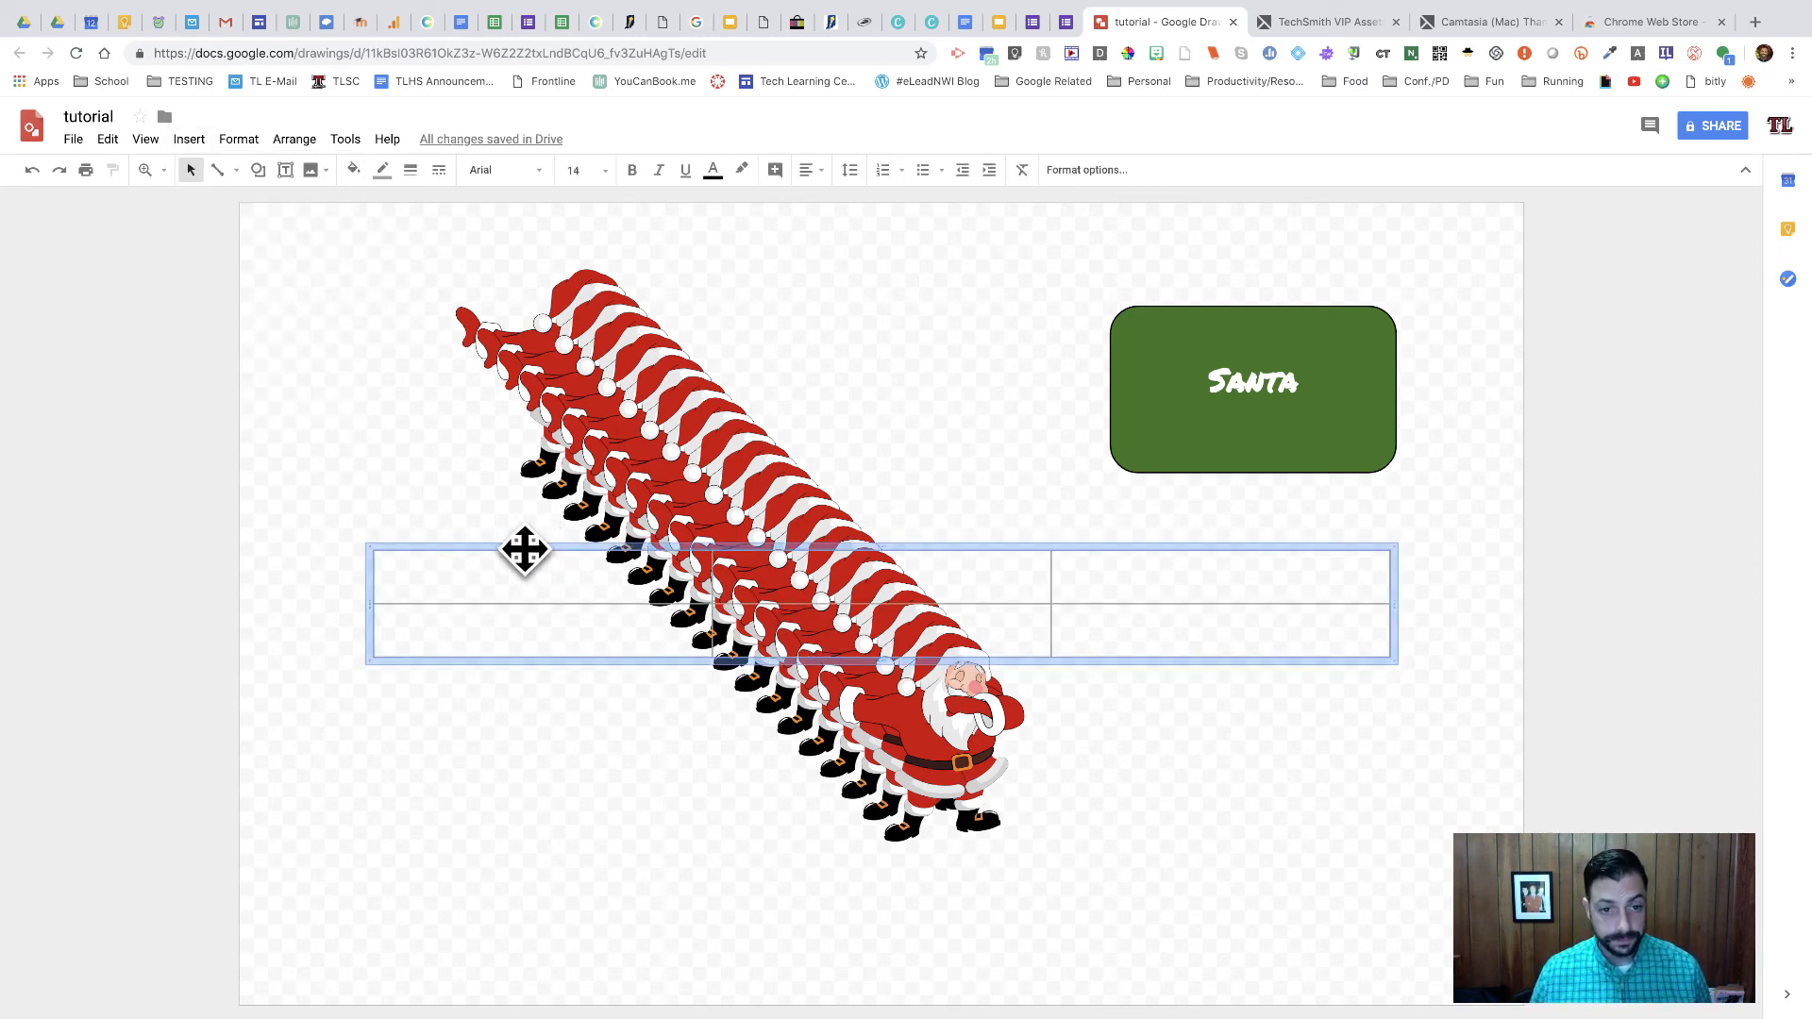
left_click_drag(522, 550, 512, 844)
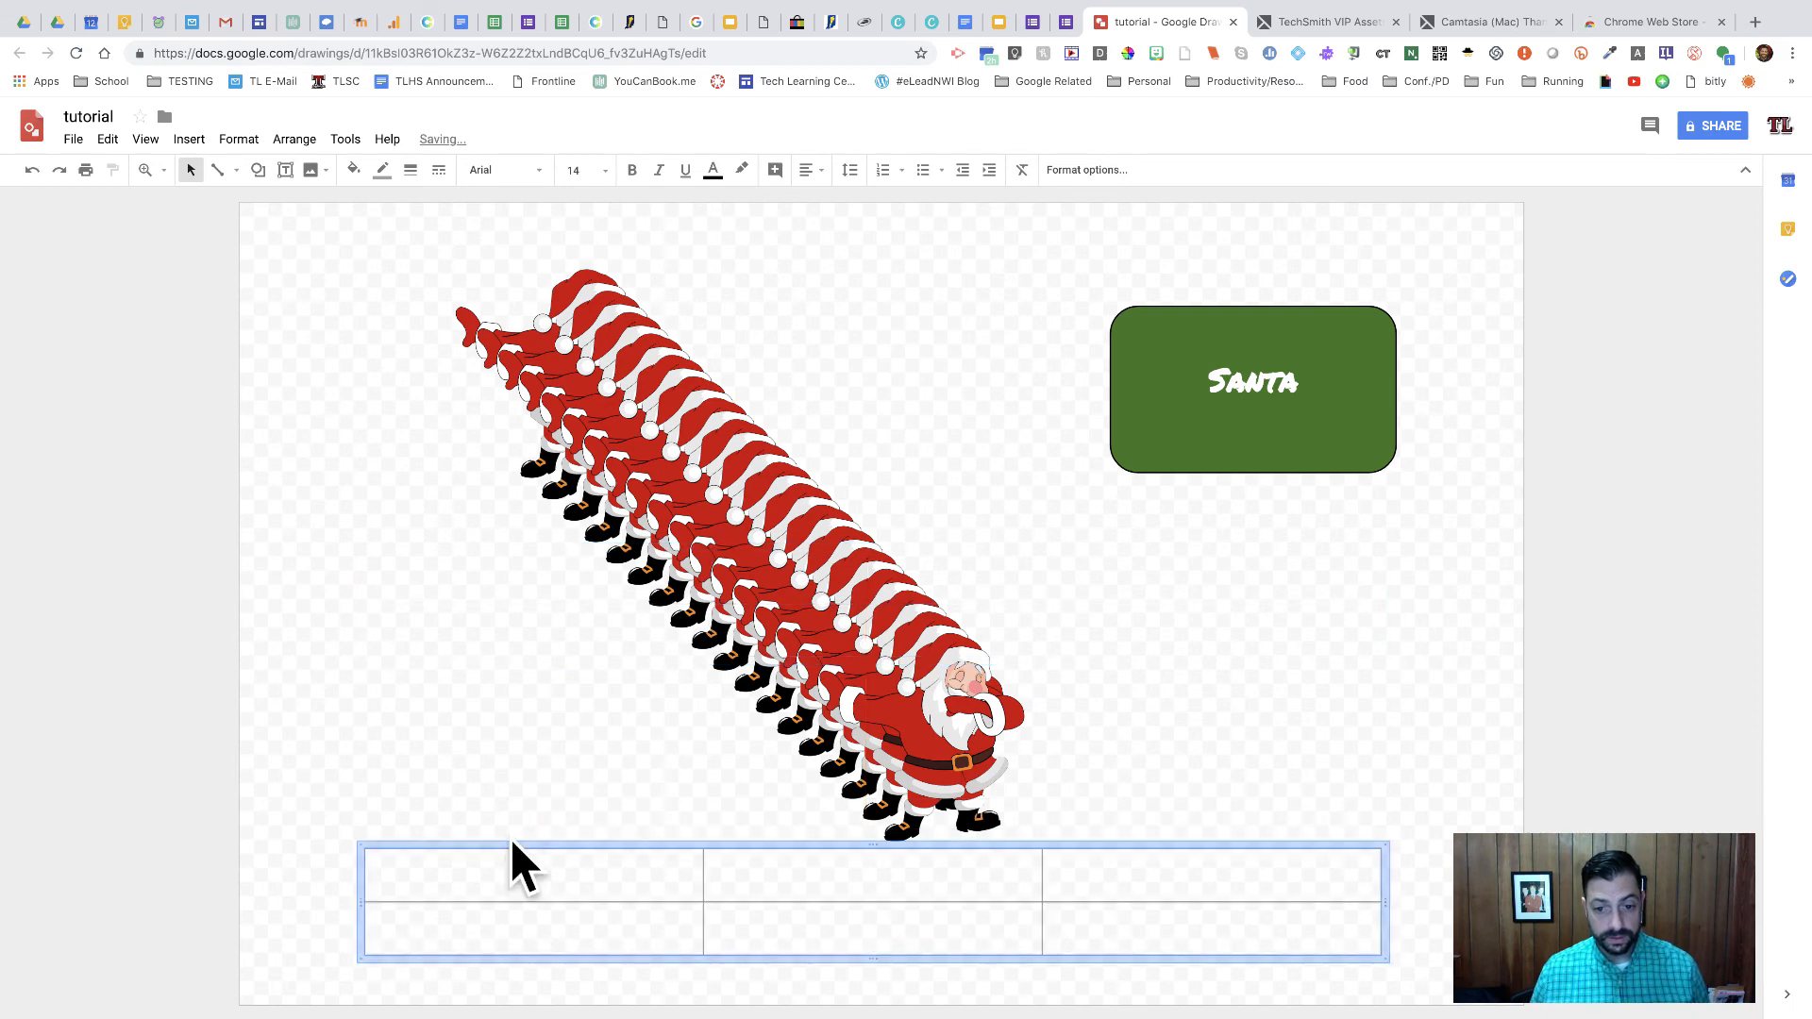
Delete all the overlapping Santa images from the canvas.
left_click(957, 722)
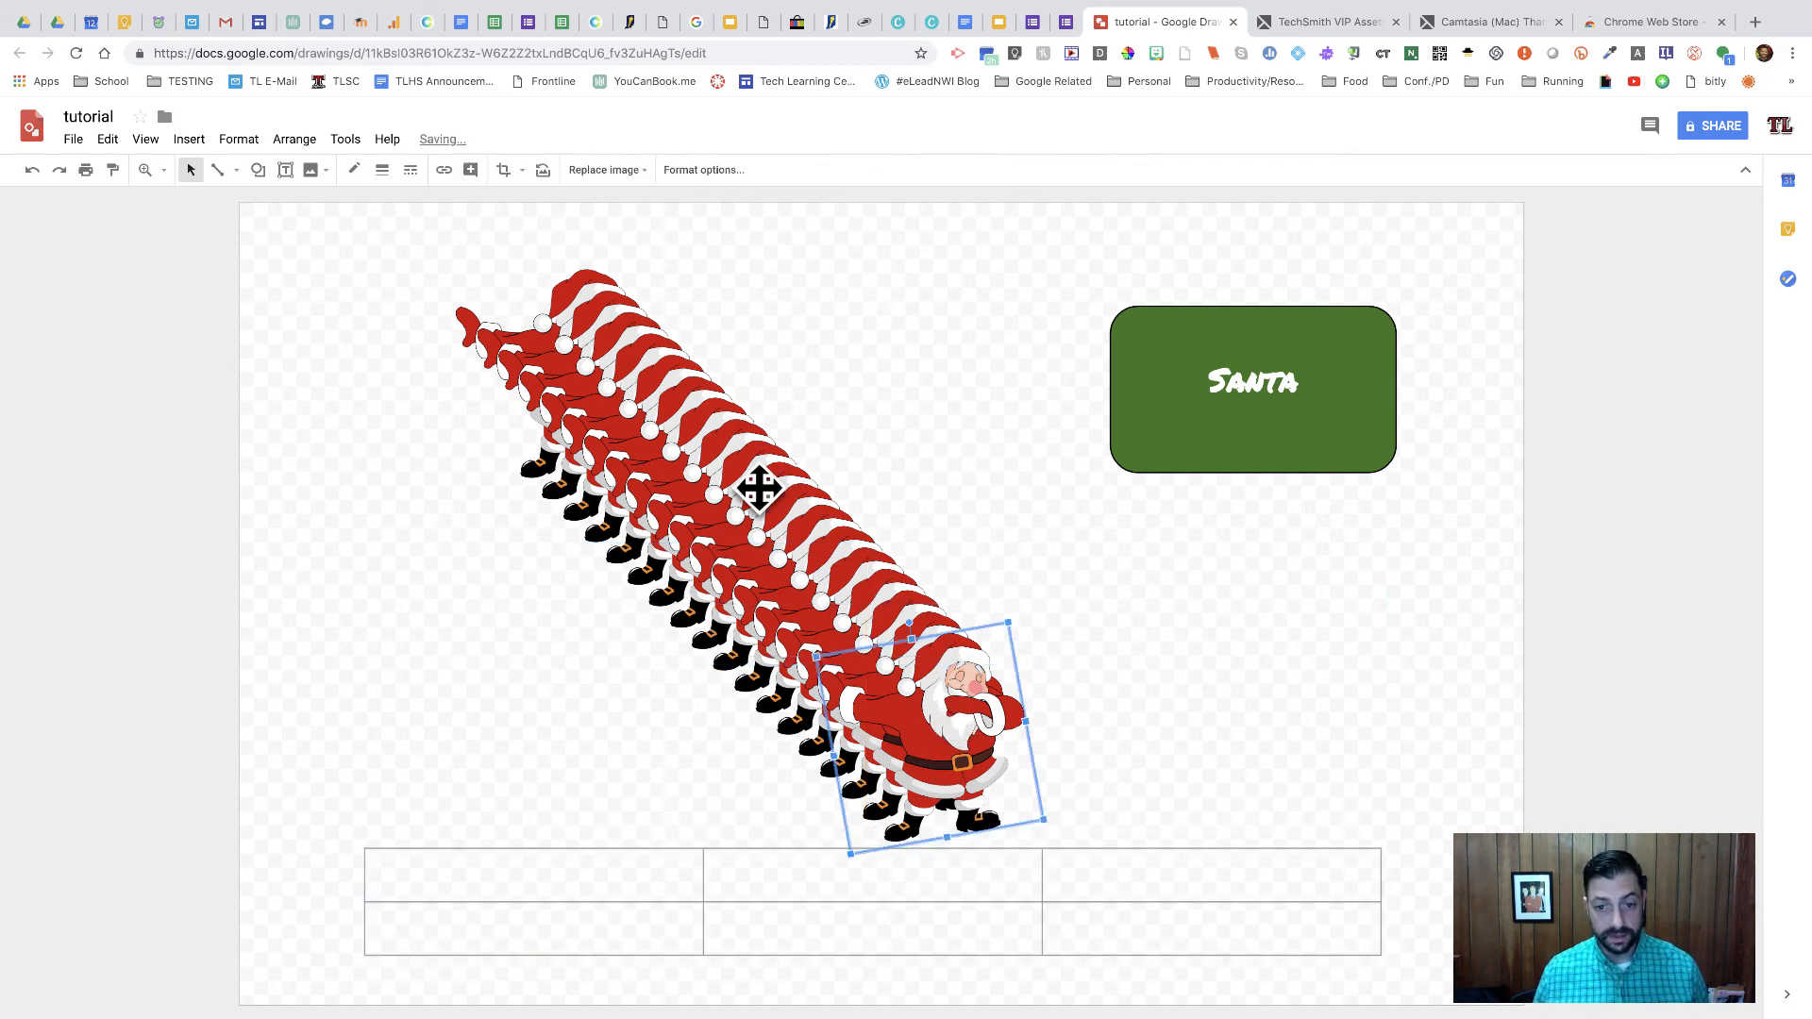
left_click_drag(1092, 734, 413, 253)
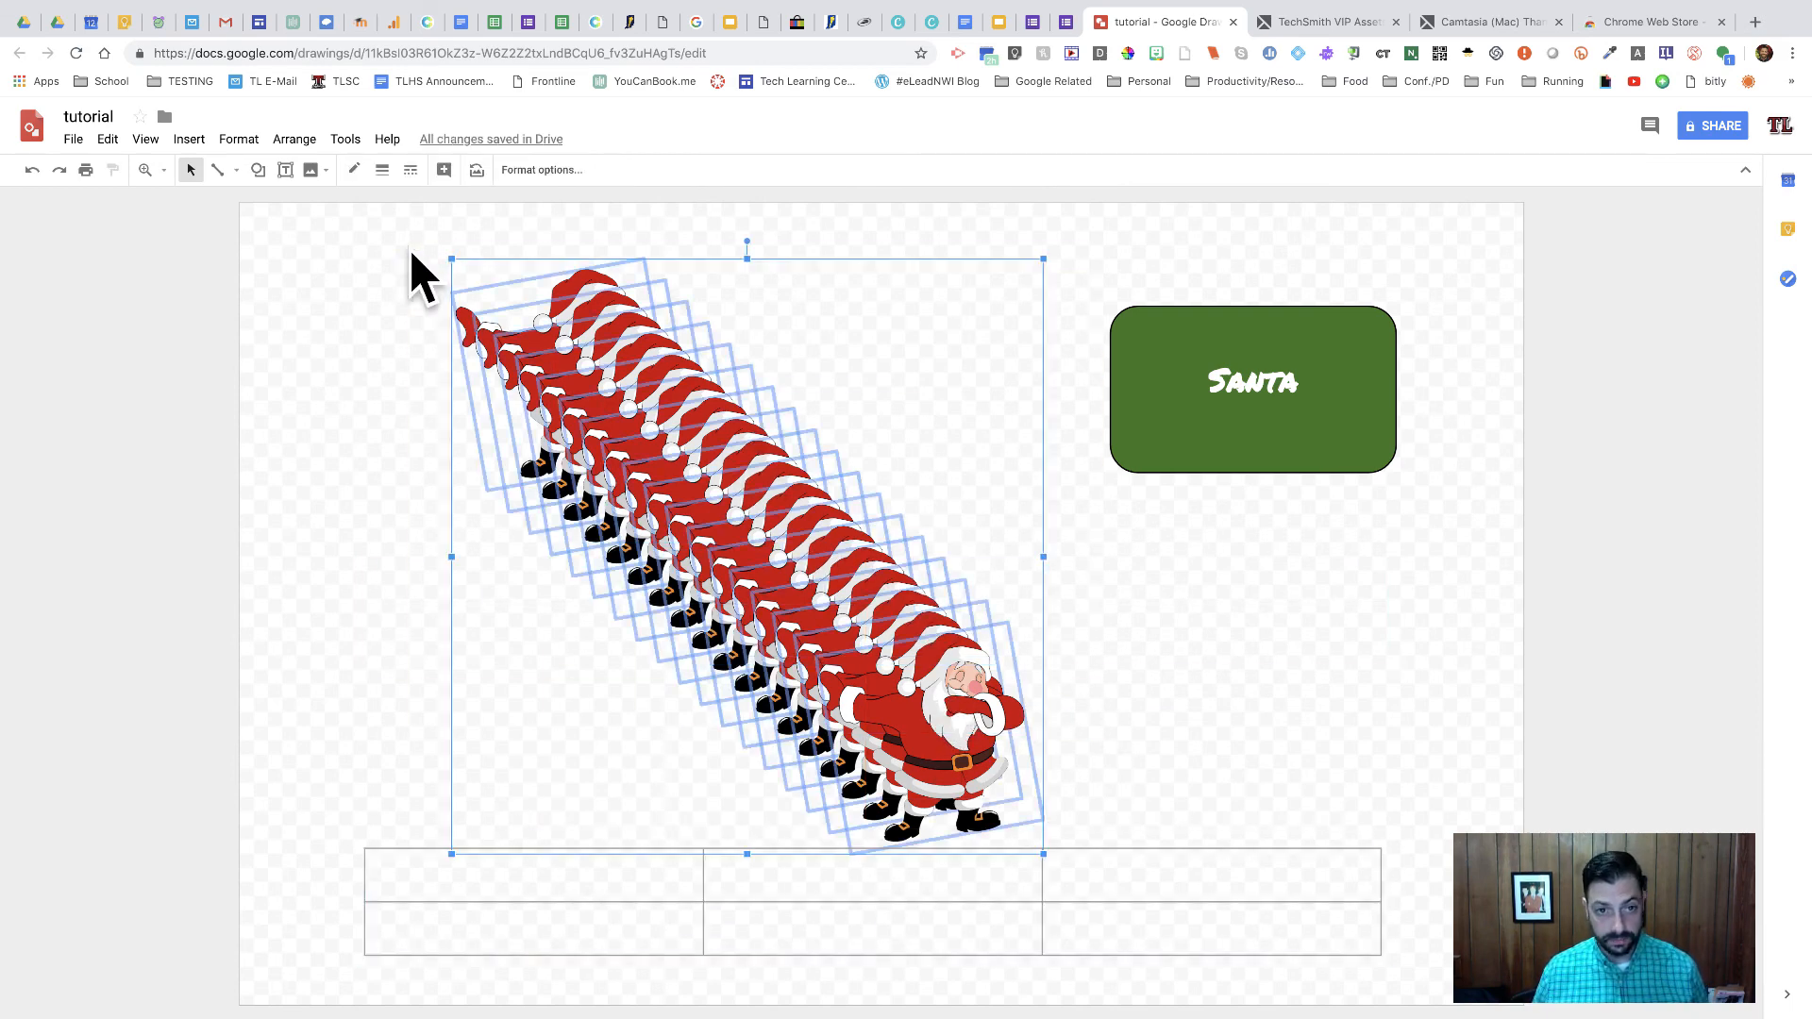
key("Delete")
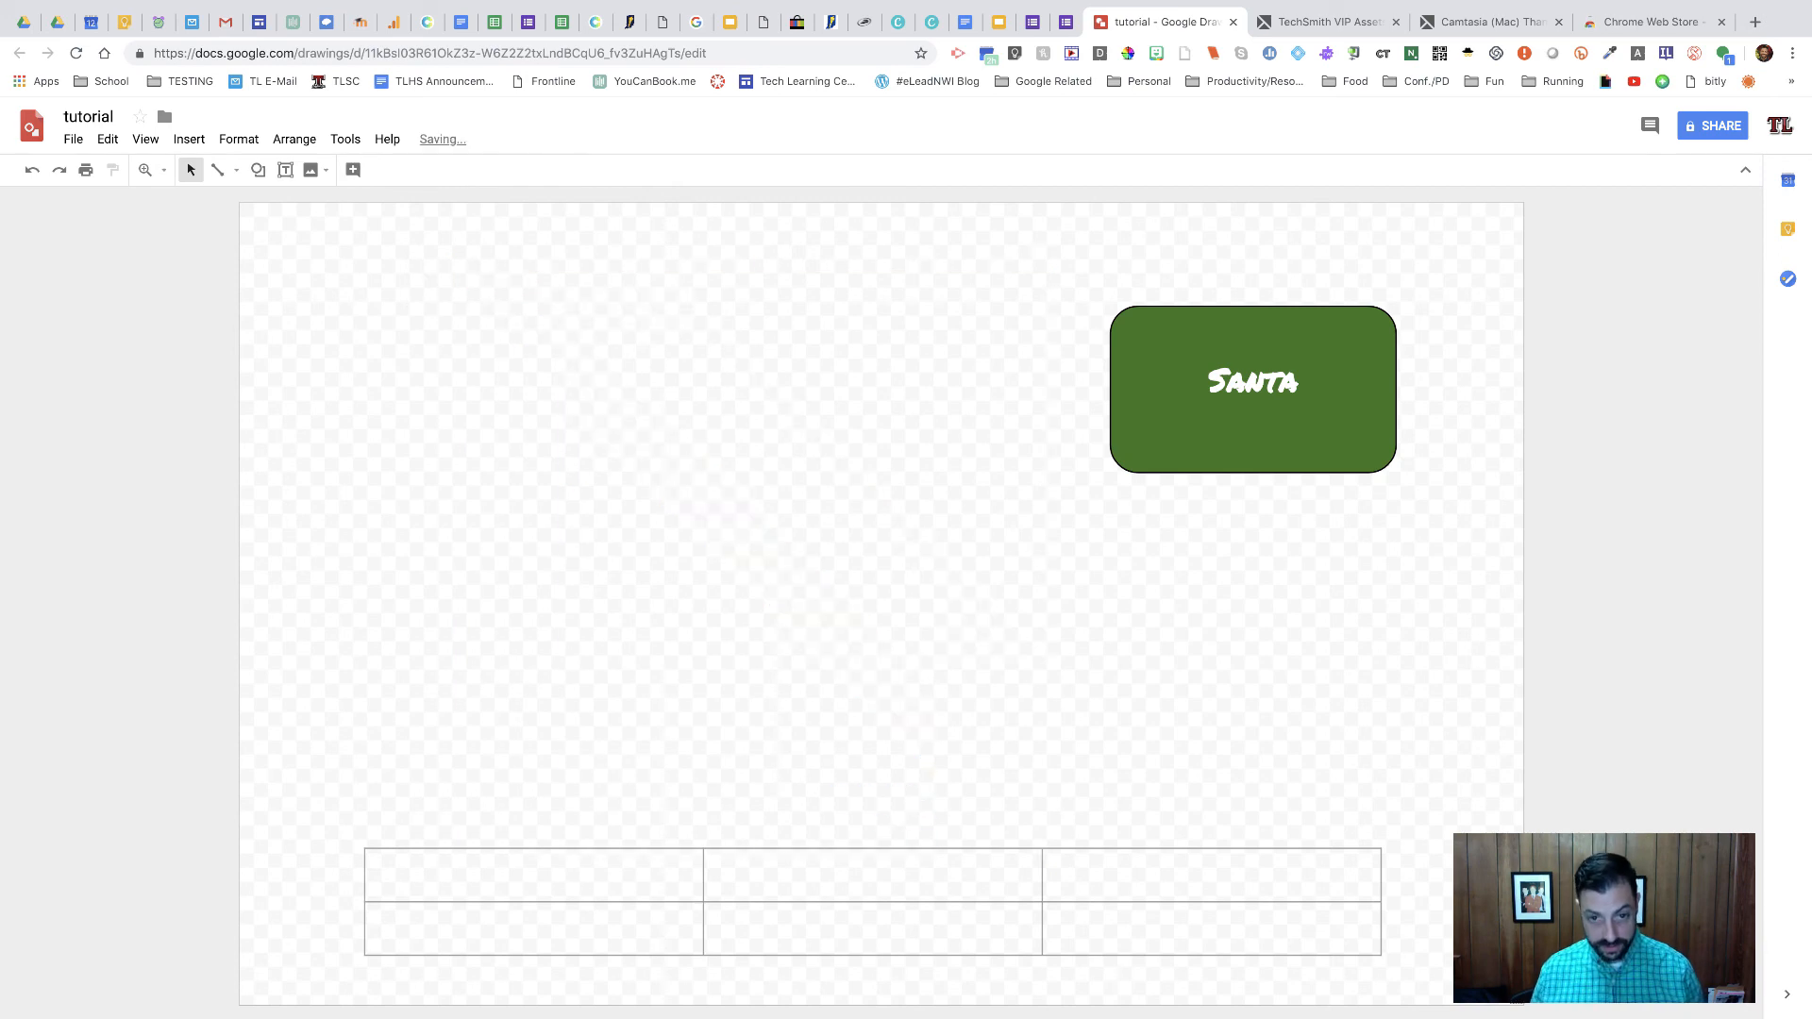
Move the table up and stretch its height so it fills the lower half of the canvas.
left_click(864, 873)
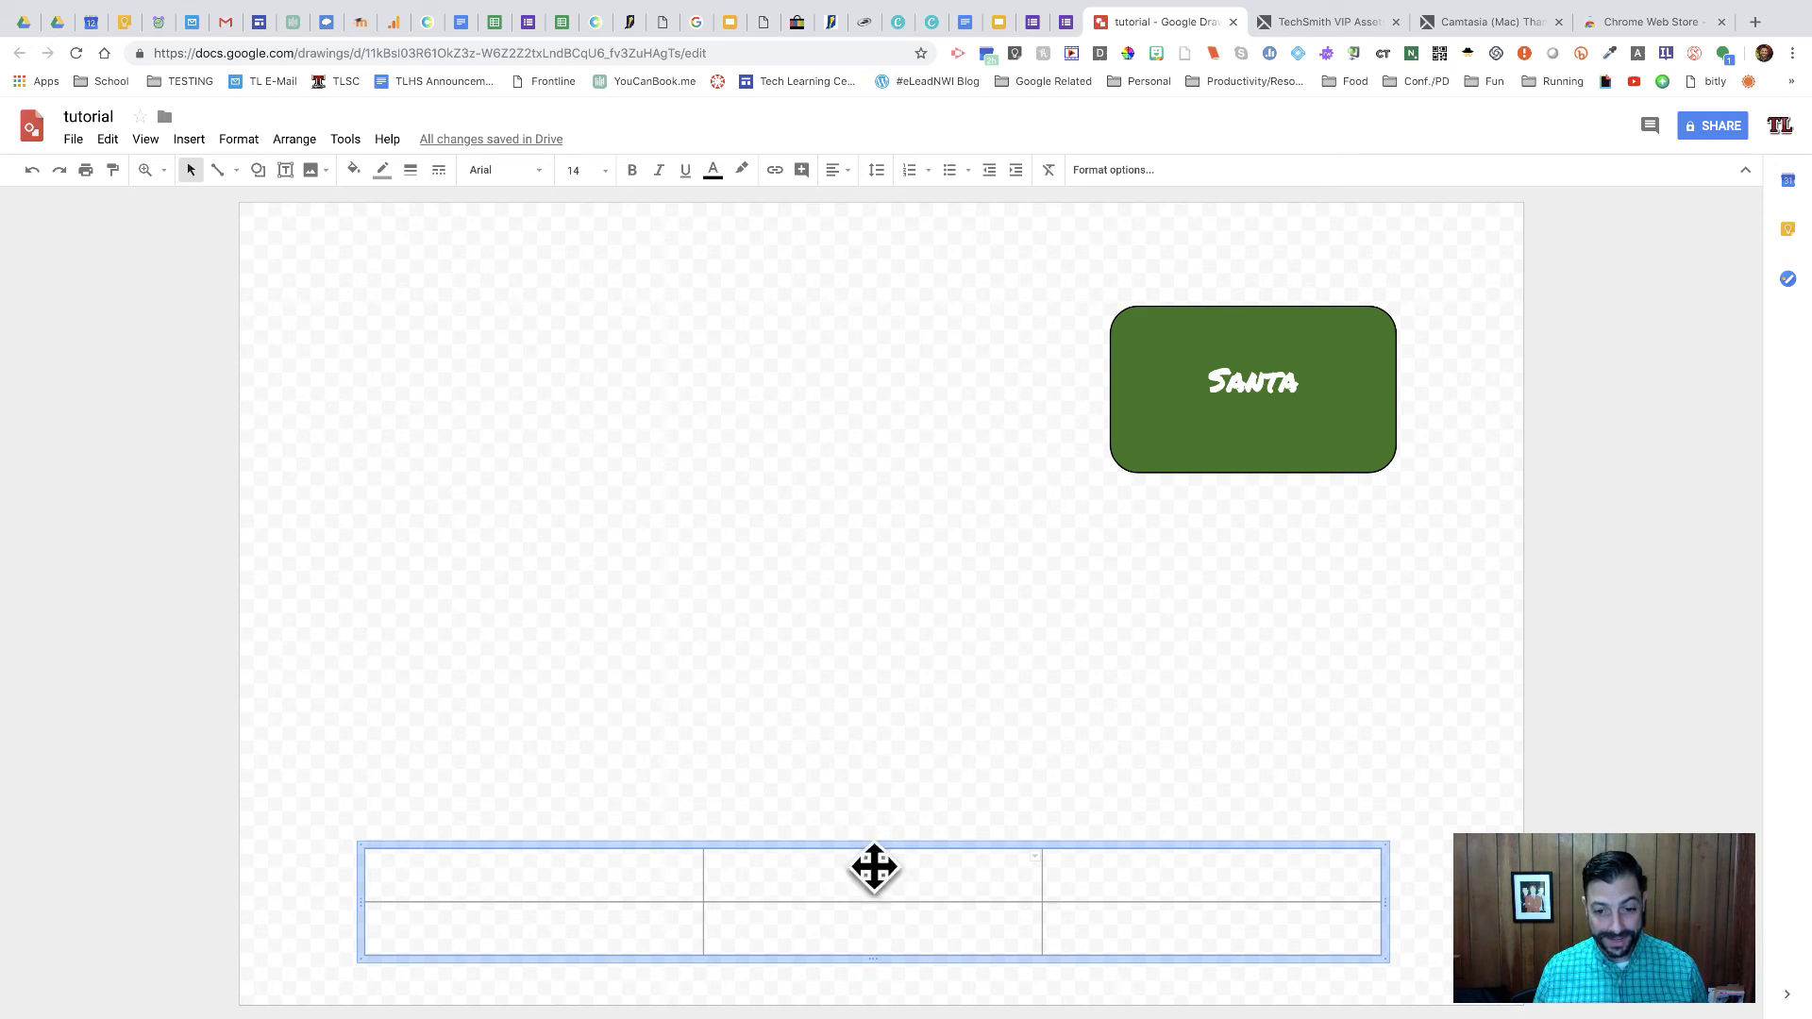
left_click_drag(855, 847, 865, 679)
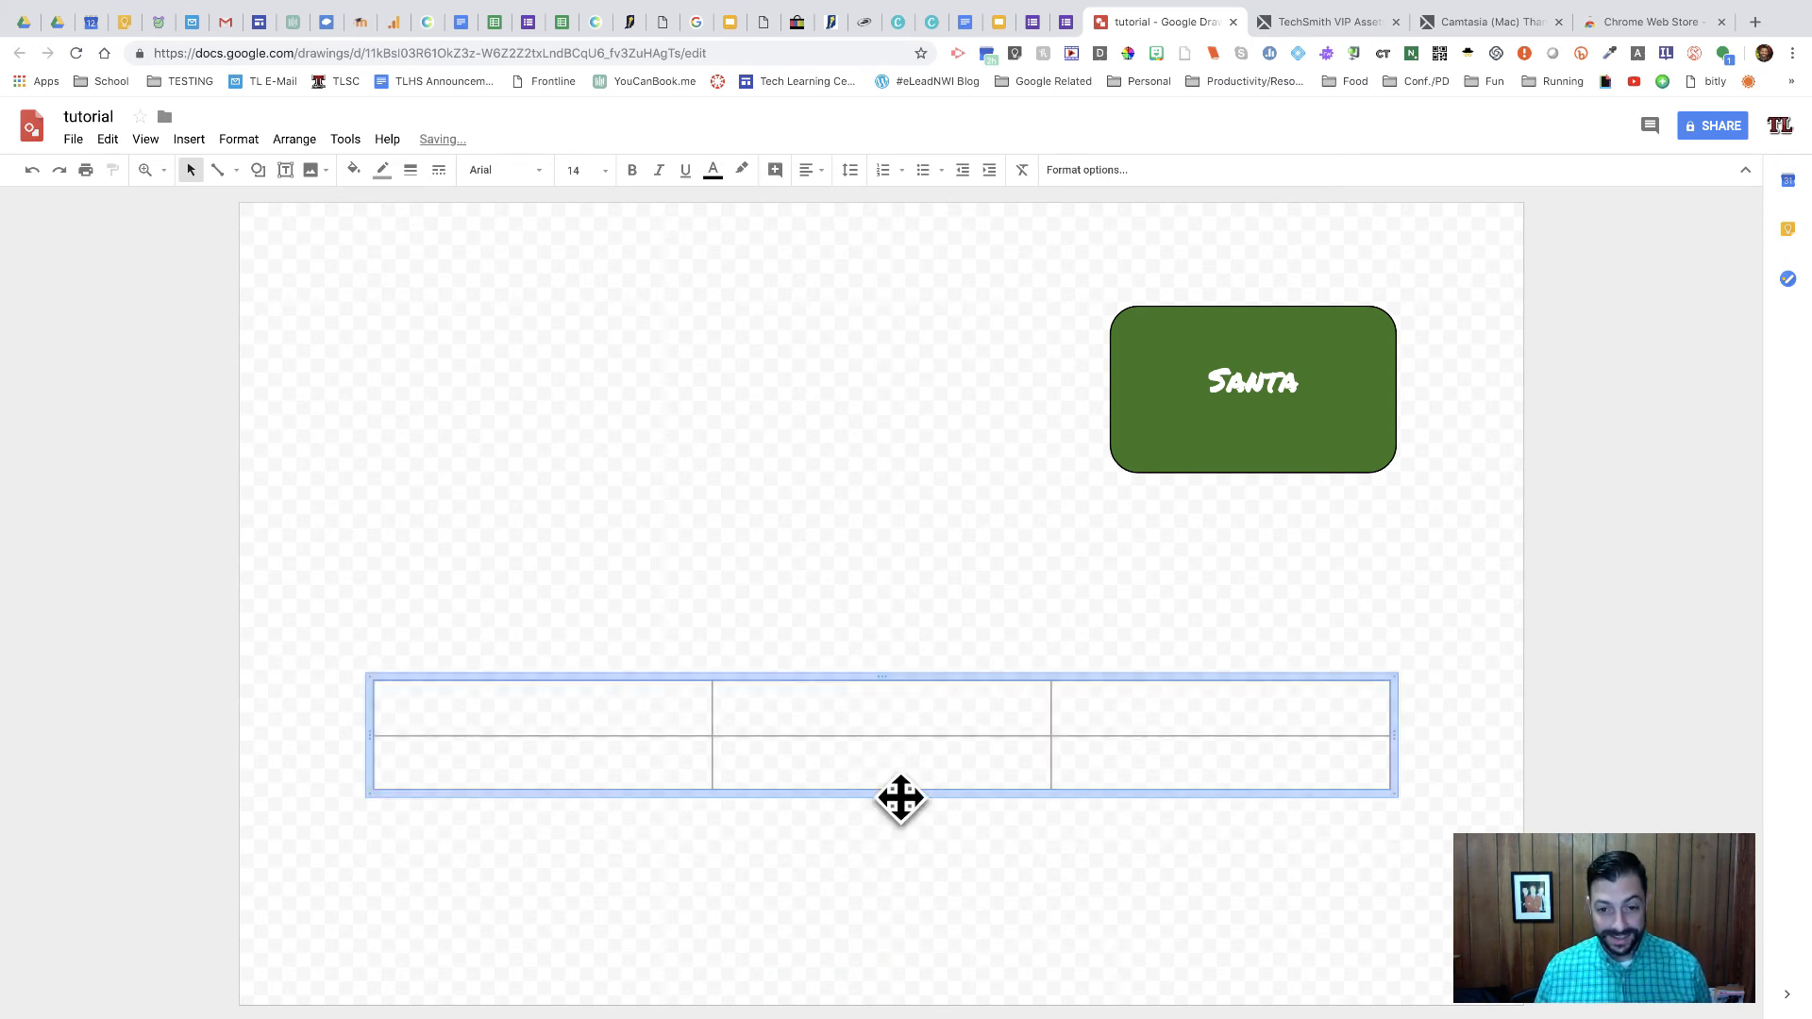
left_click_drag(888, 805, 878, 959)
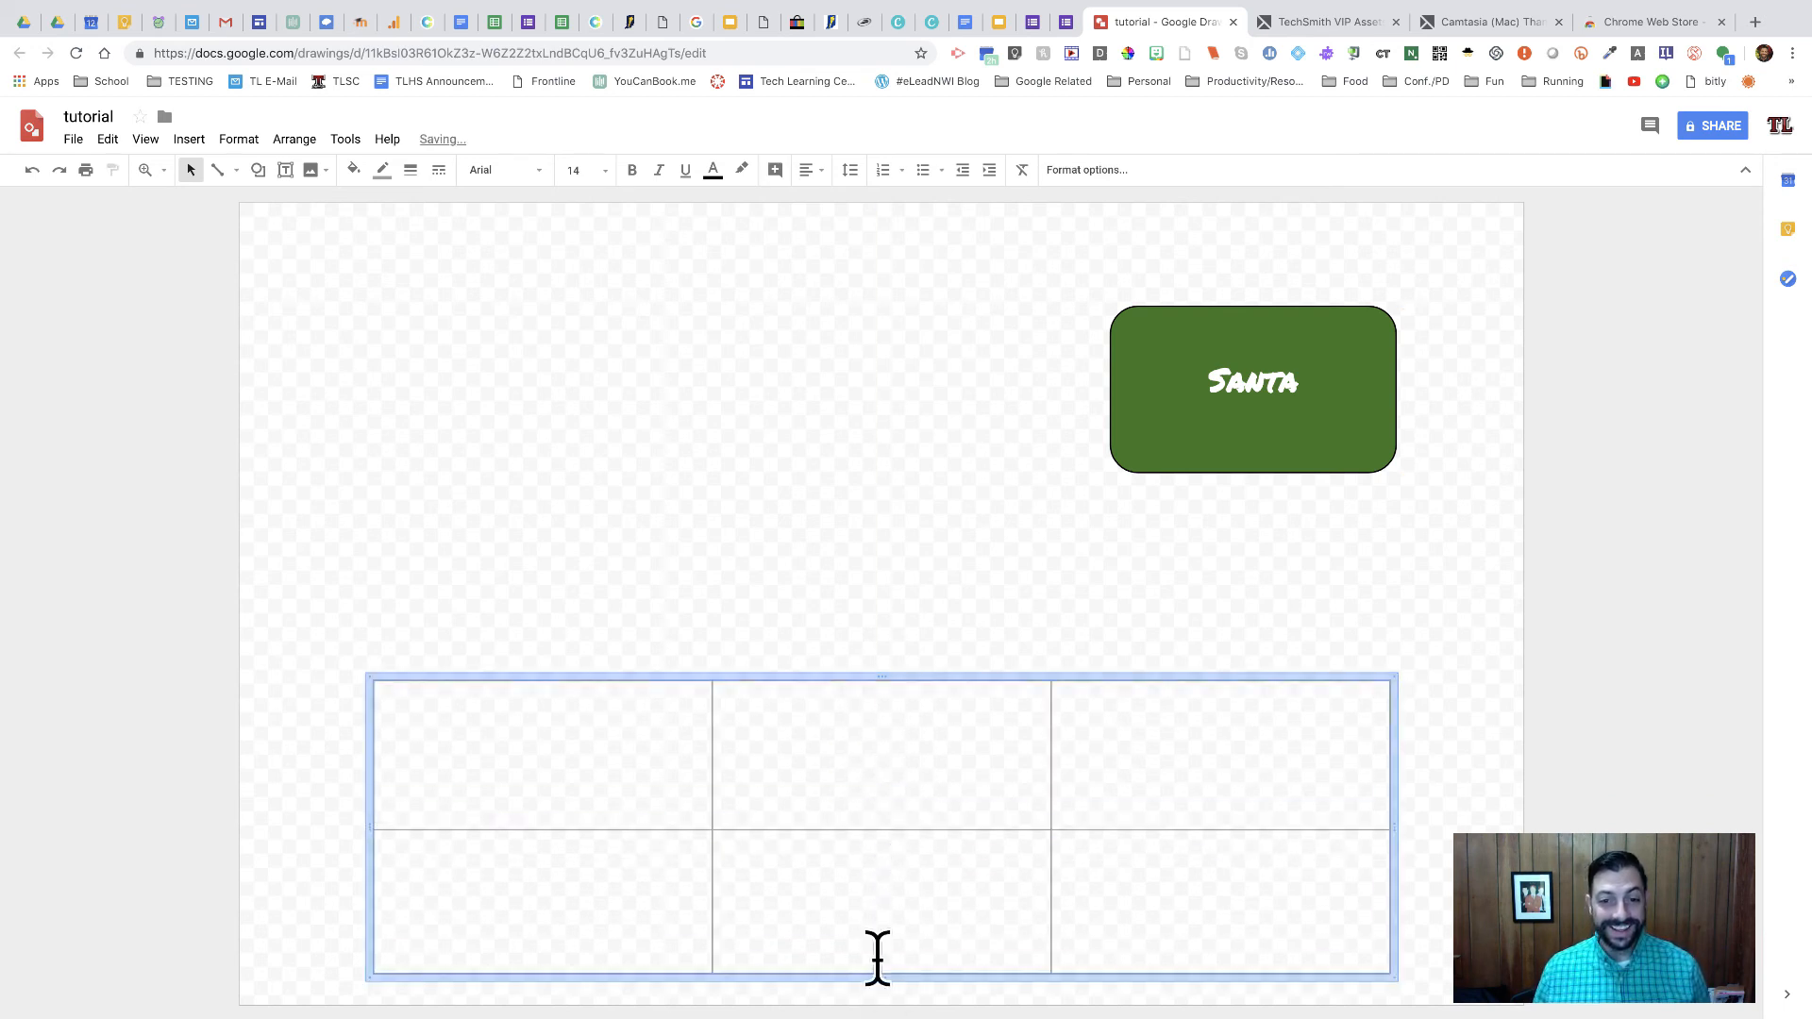
left_click_drag(885, 675, 885, 569)
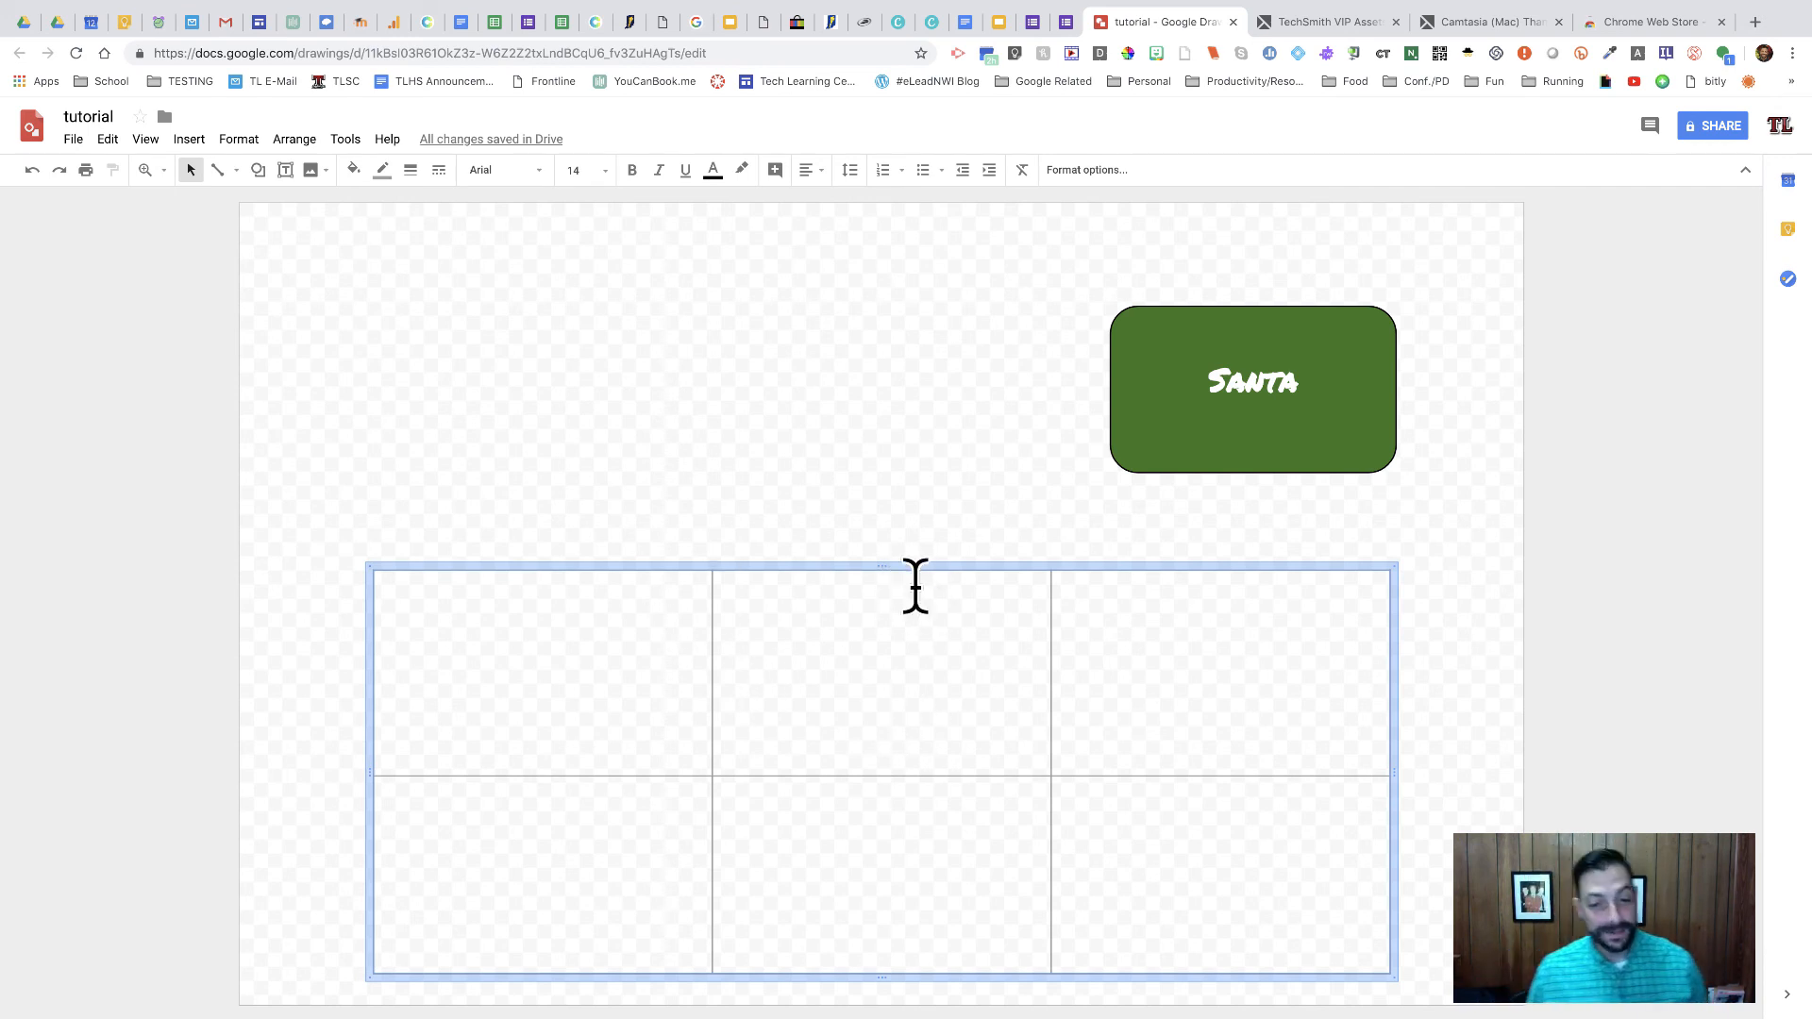
left_click(609, 710)
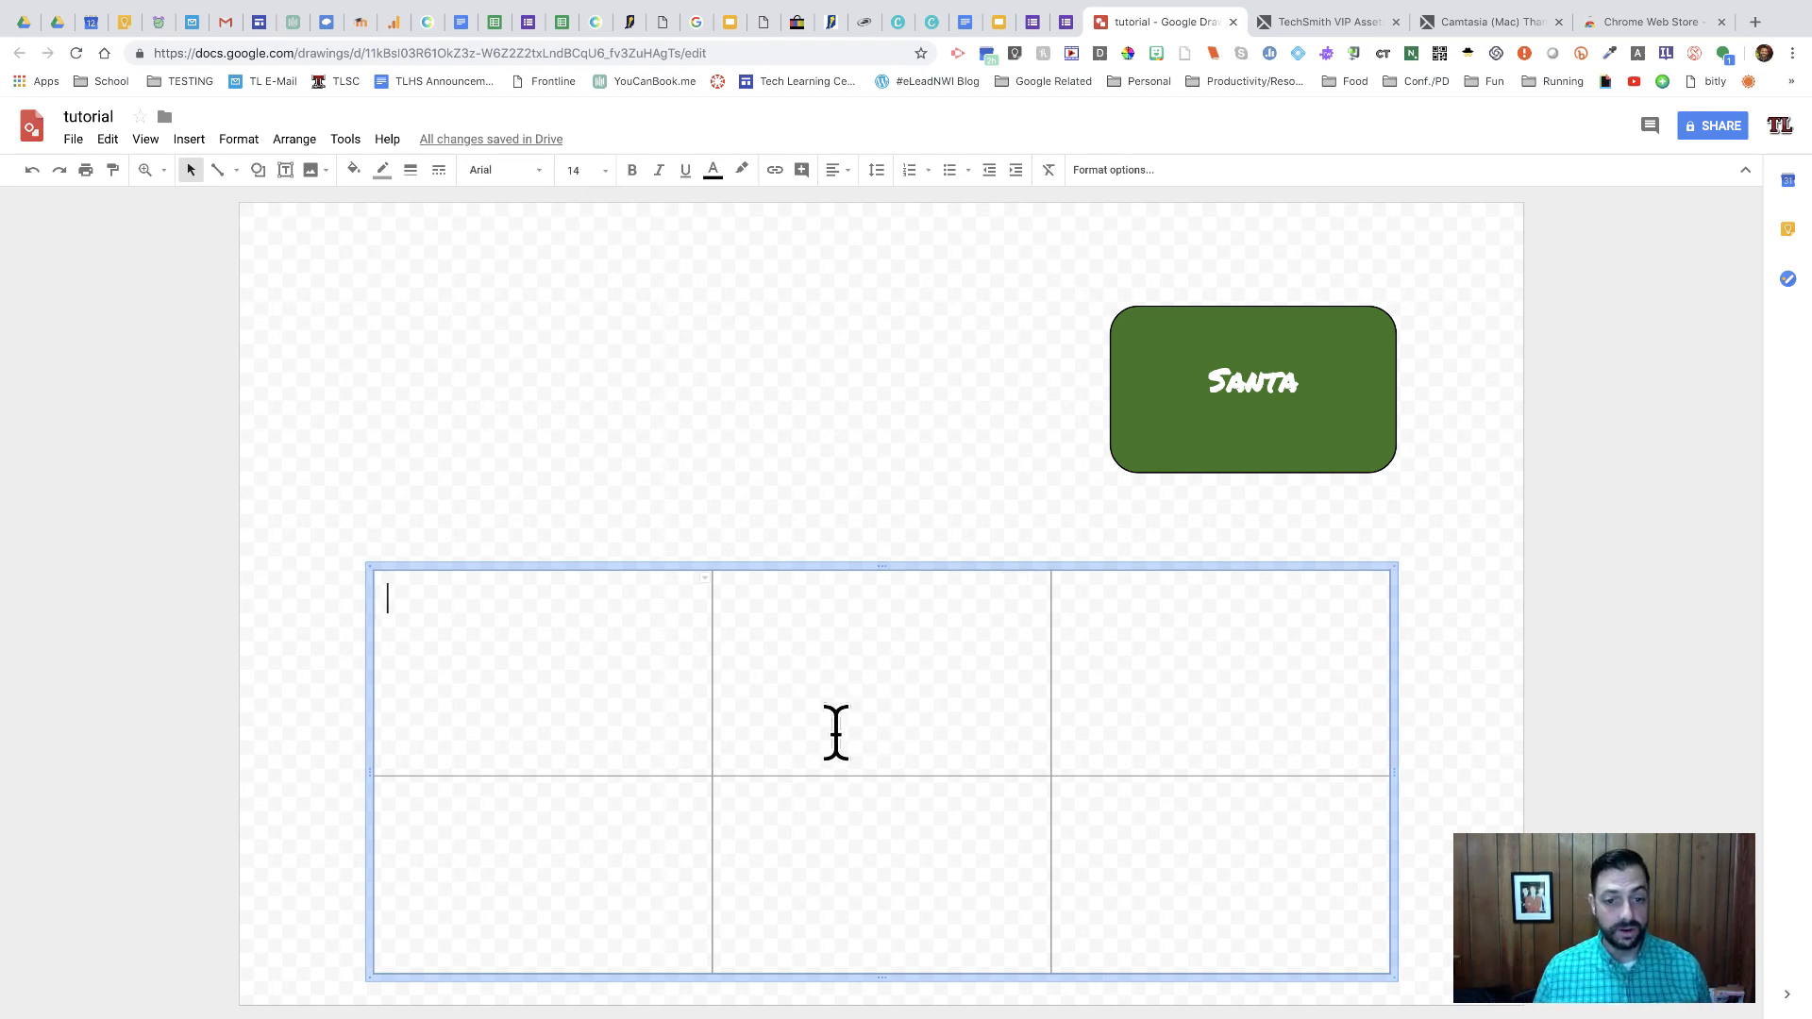
left_click(925, 712)
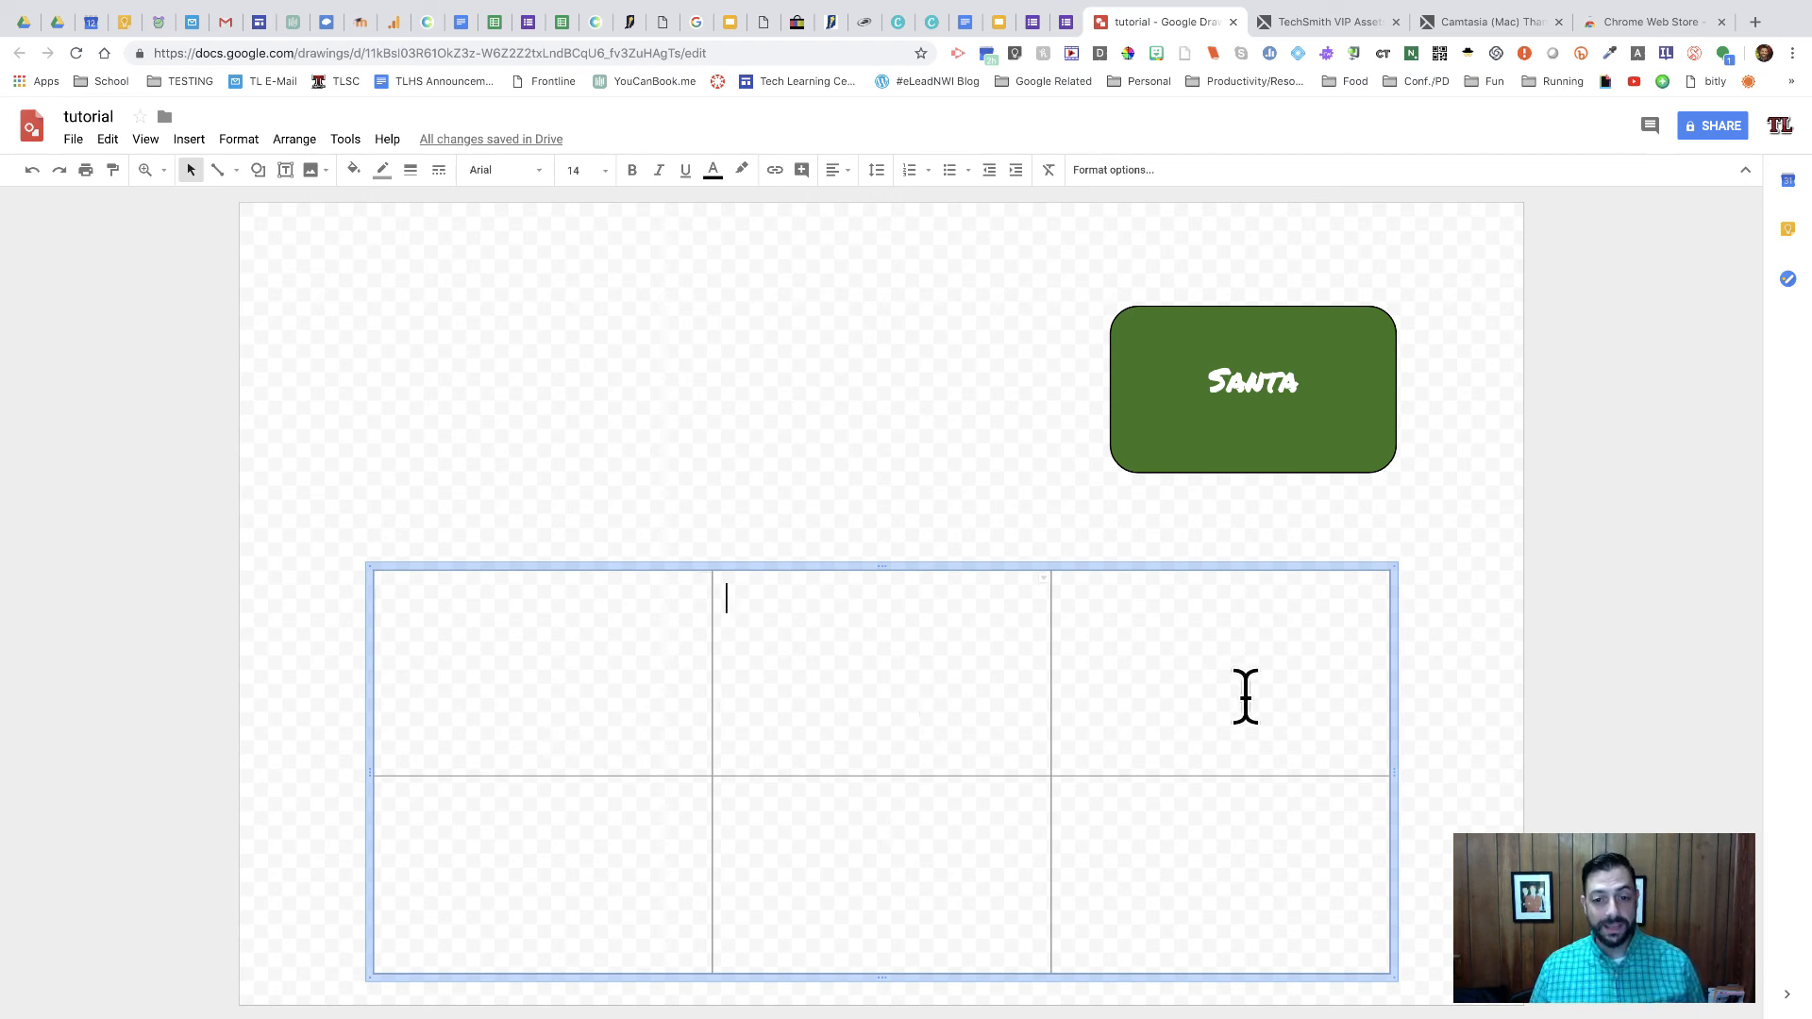
left_click(1245, 695)
left_click(1242, 869)
left_click(897, 866)
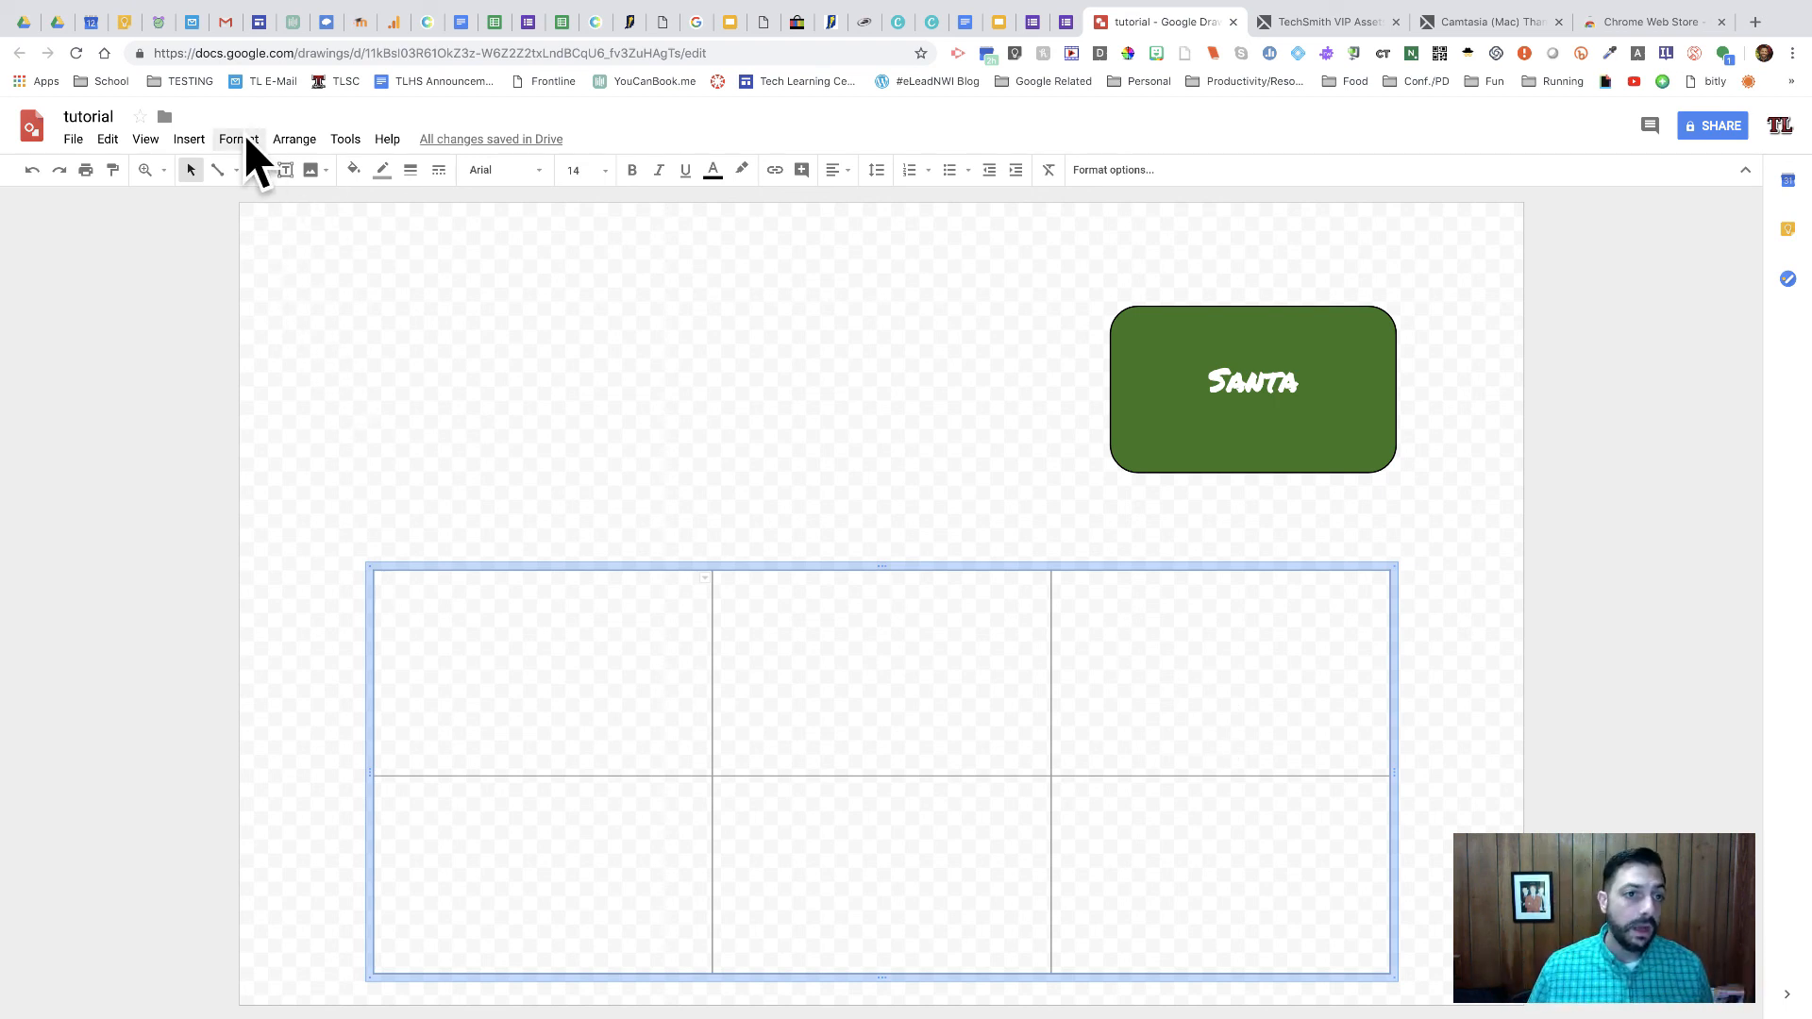
left_click(180, 140)
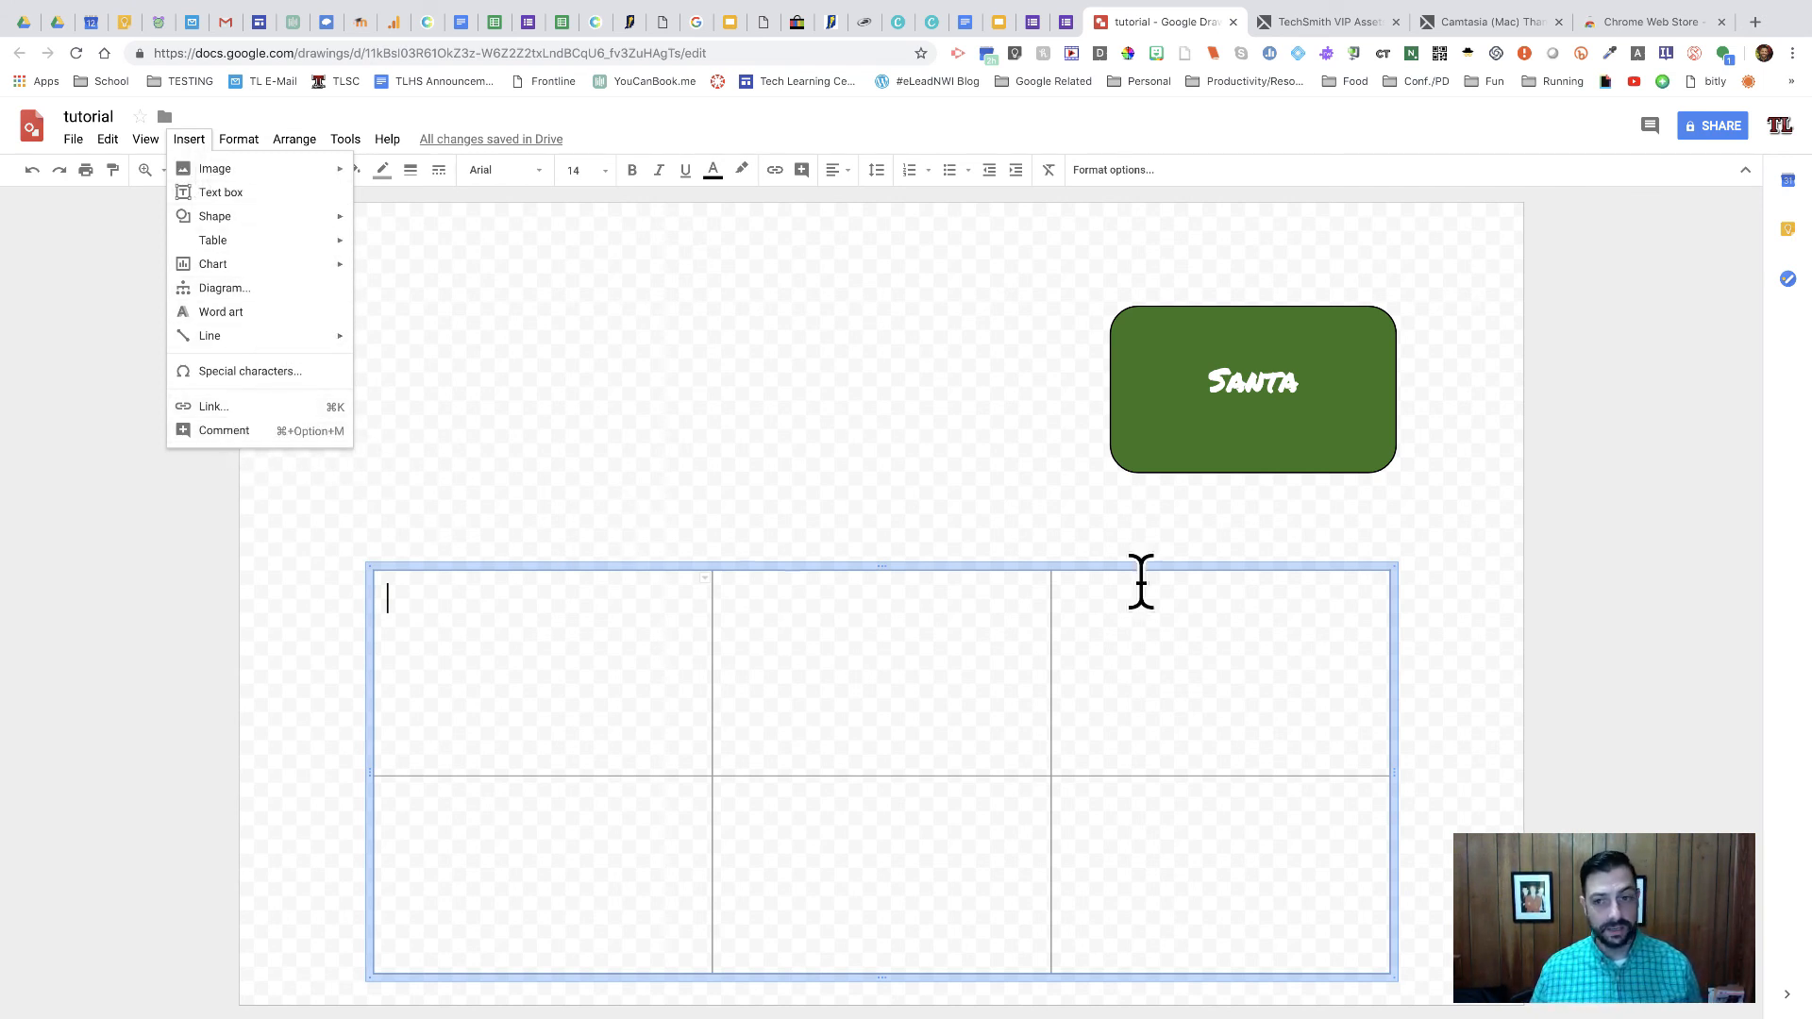
left_click(1295, 414)
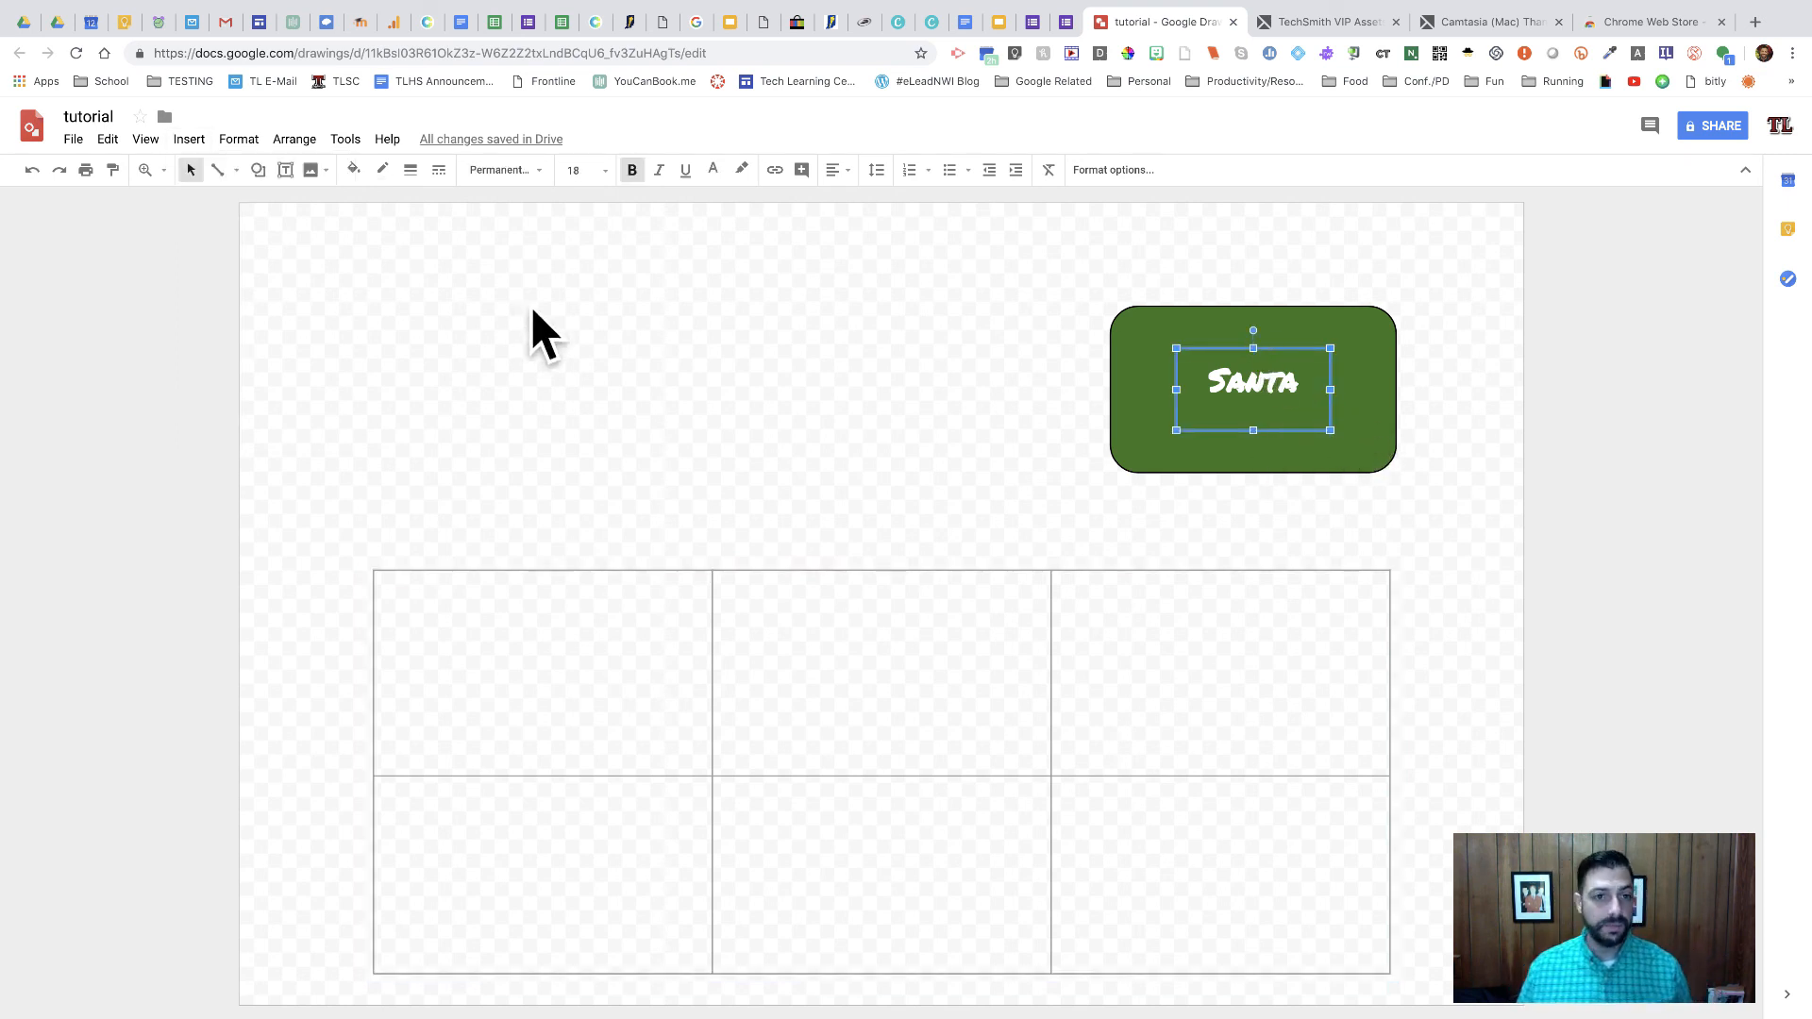
left_click(190, 141)
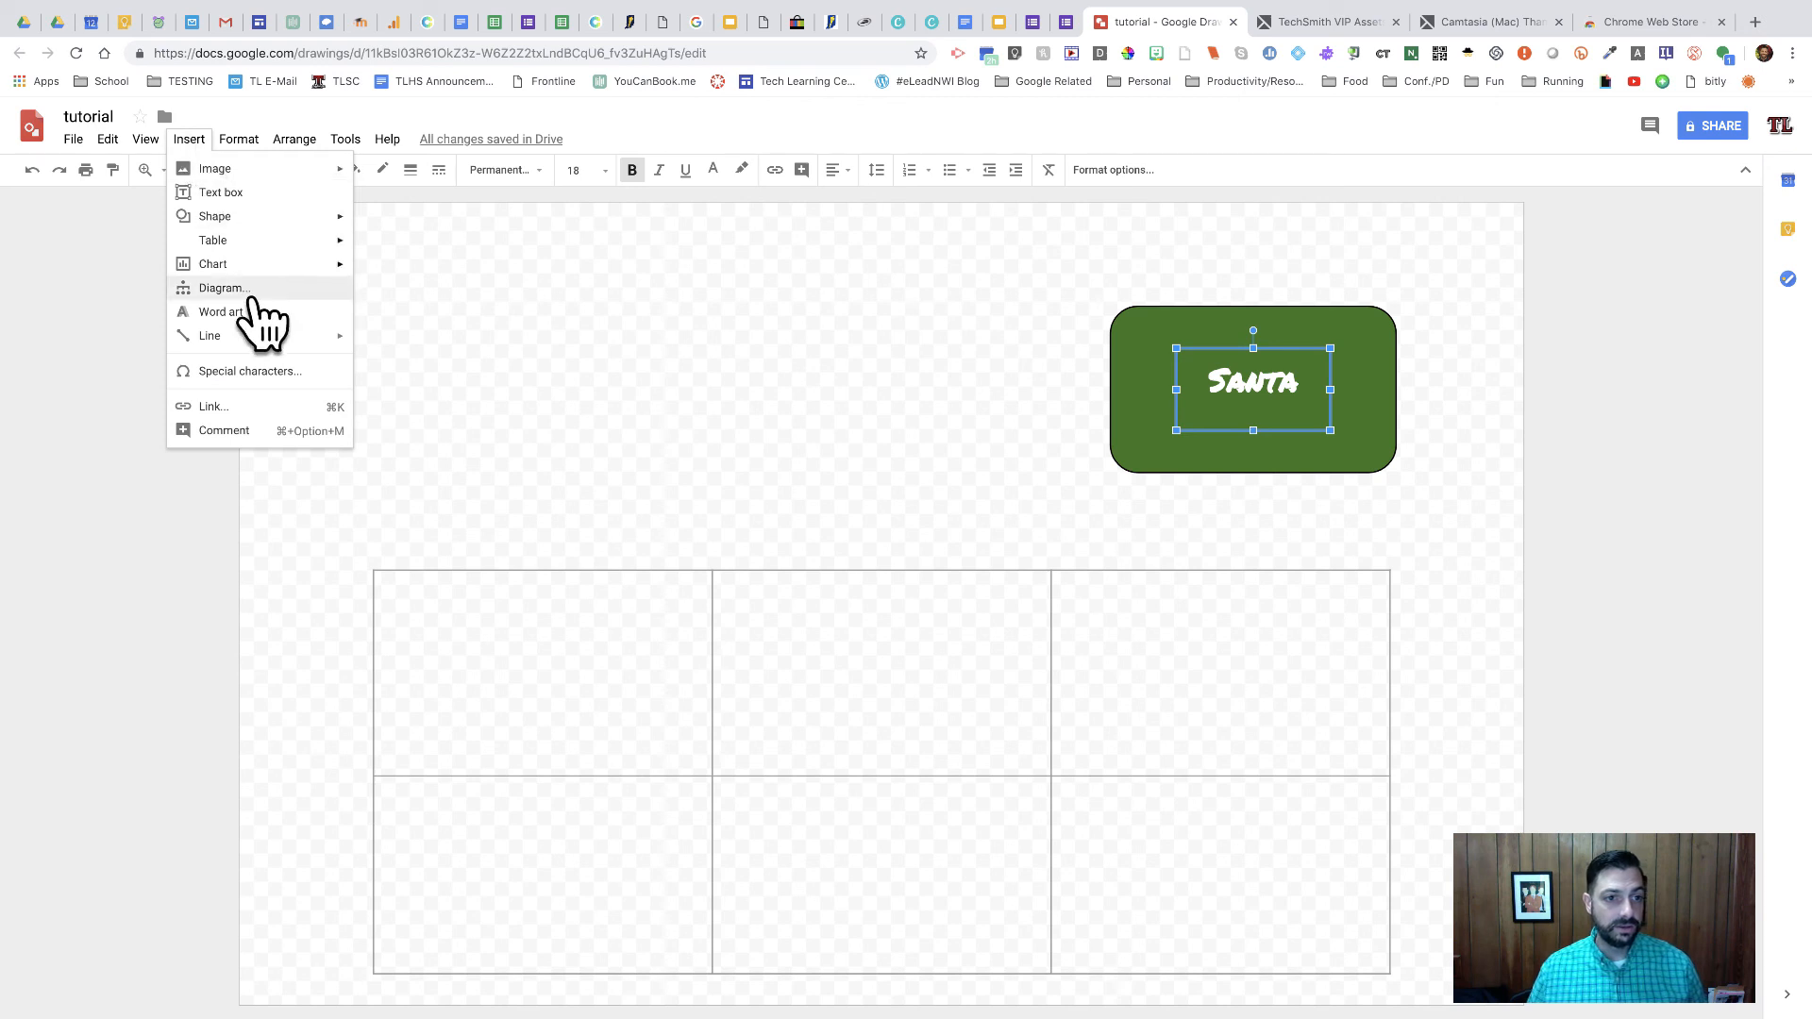
left_click(854, 351)
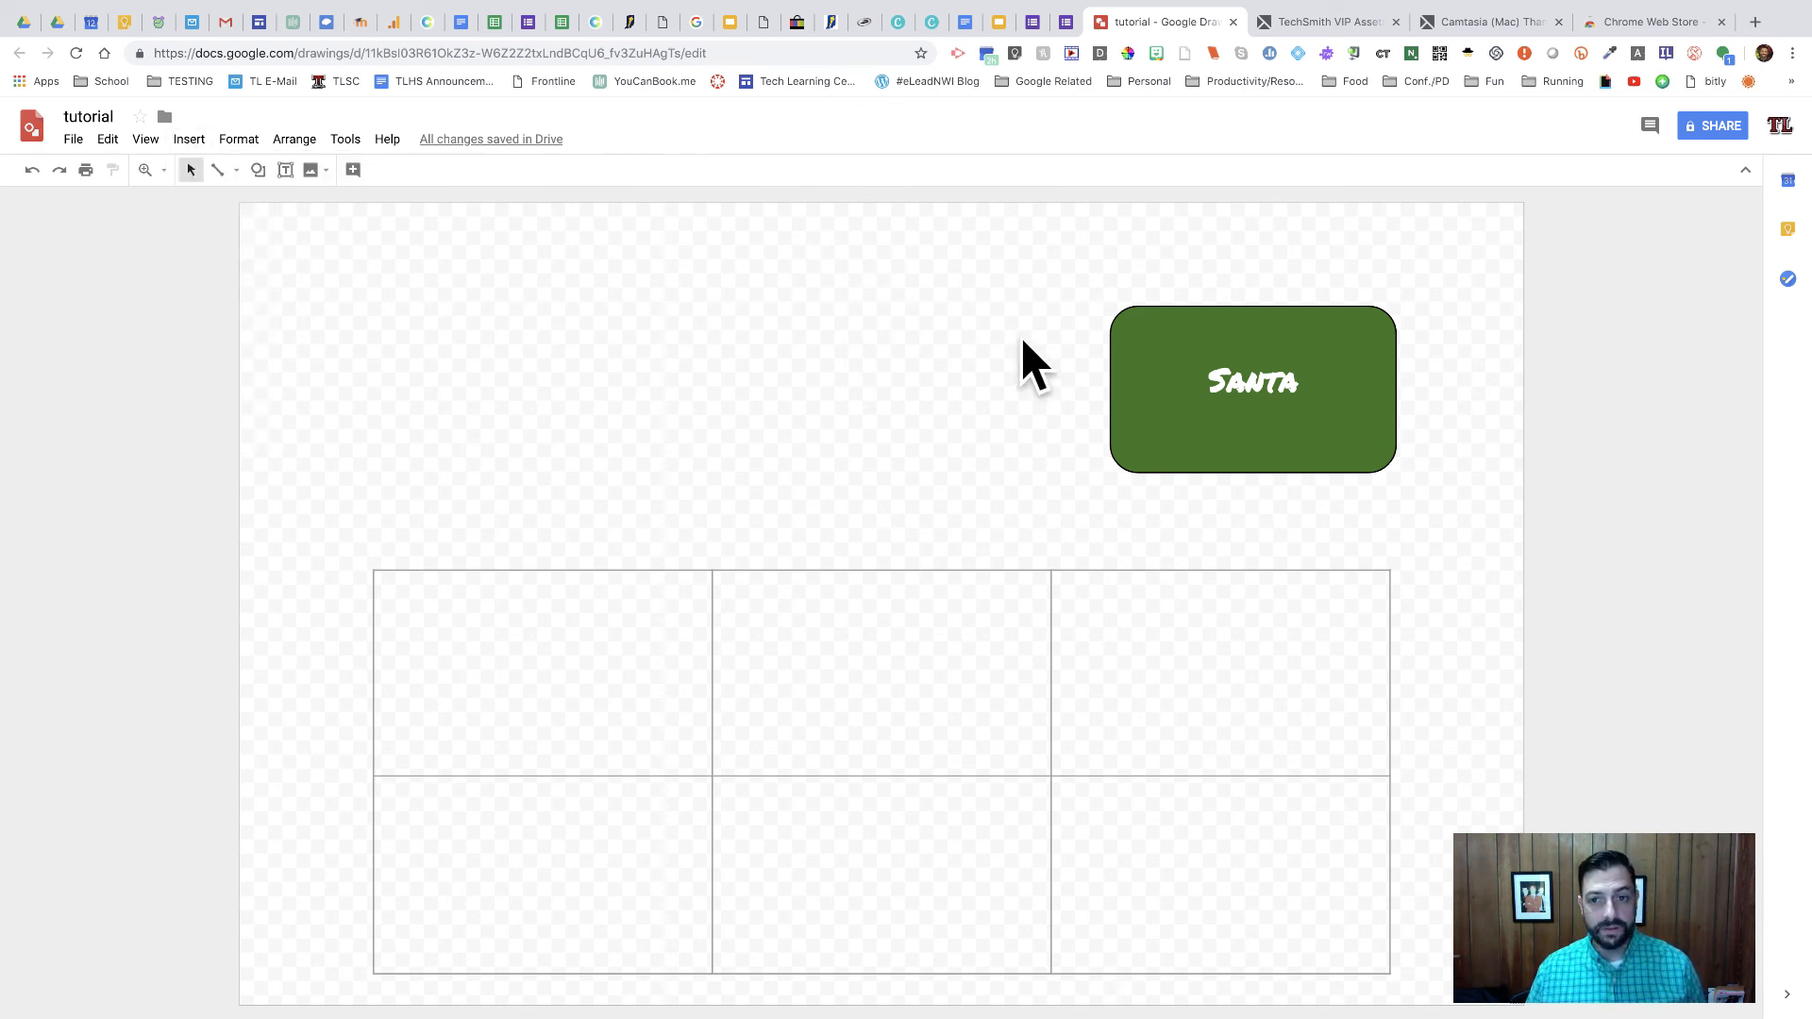
Try to insert a link to cnn.com in the middle of the Santa text and undo it.
left_click(1266, 386)
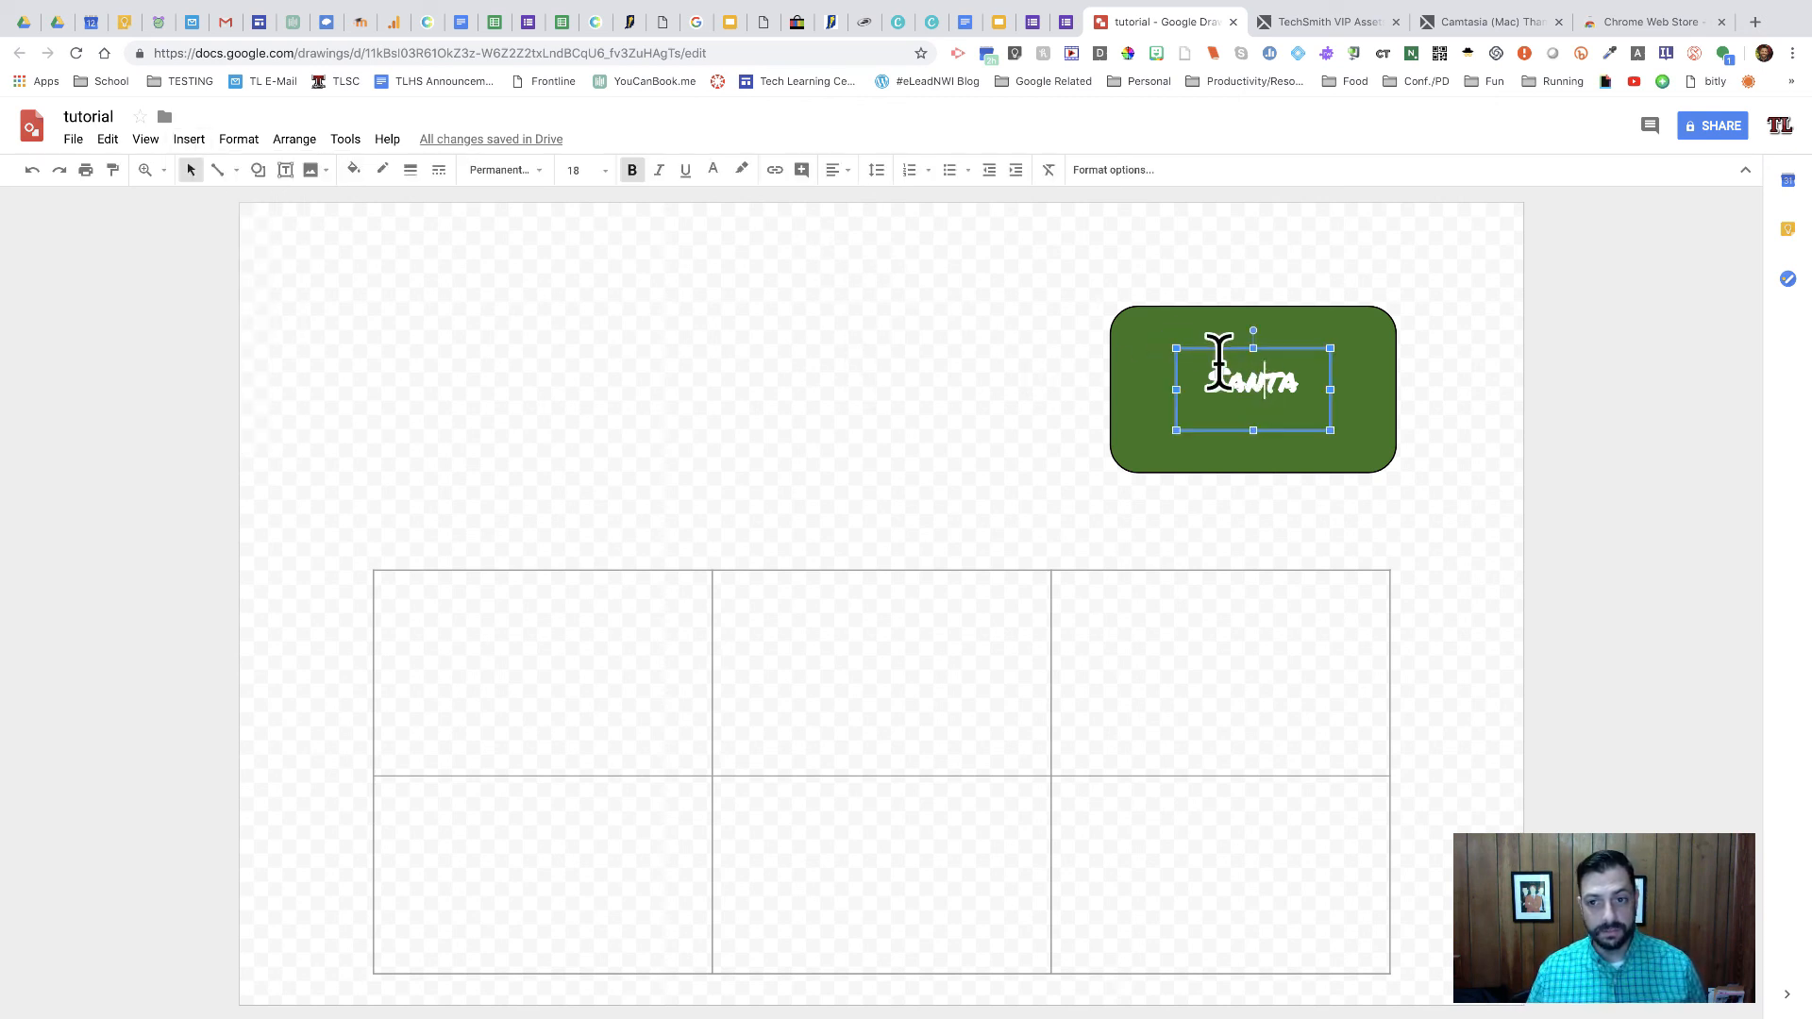
left_click(774, 172)
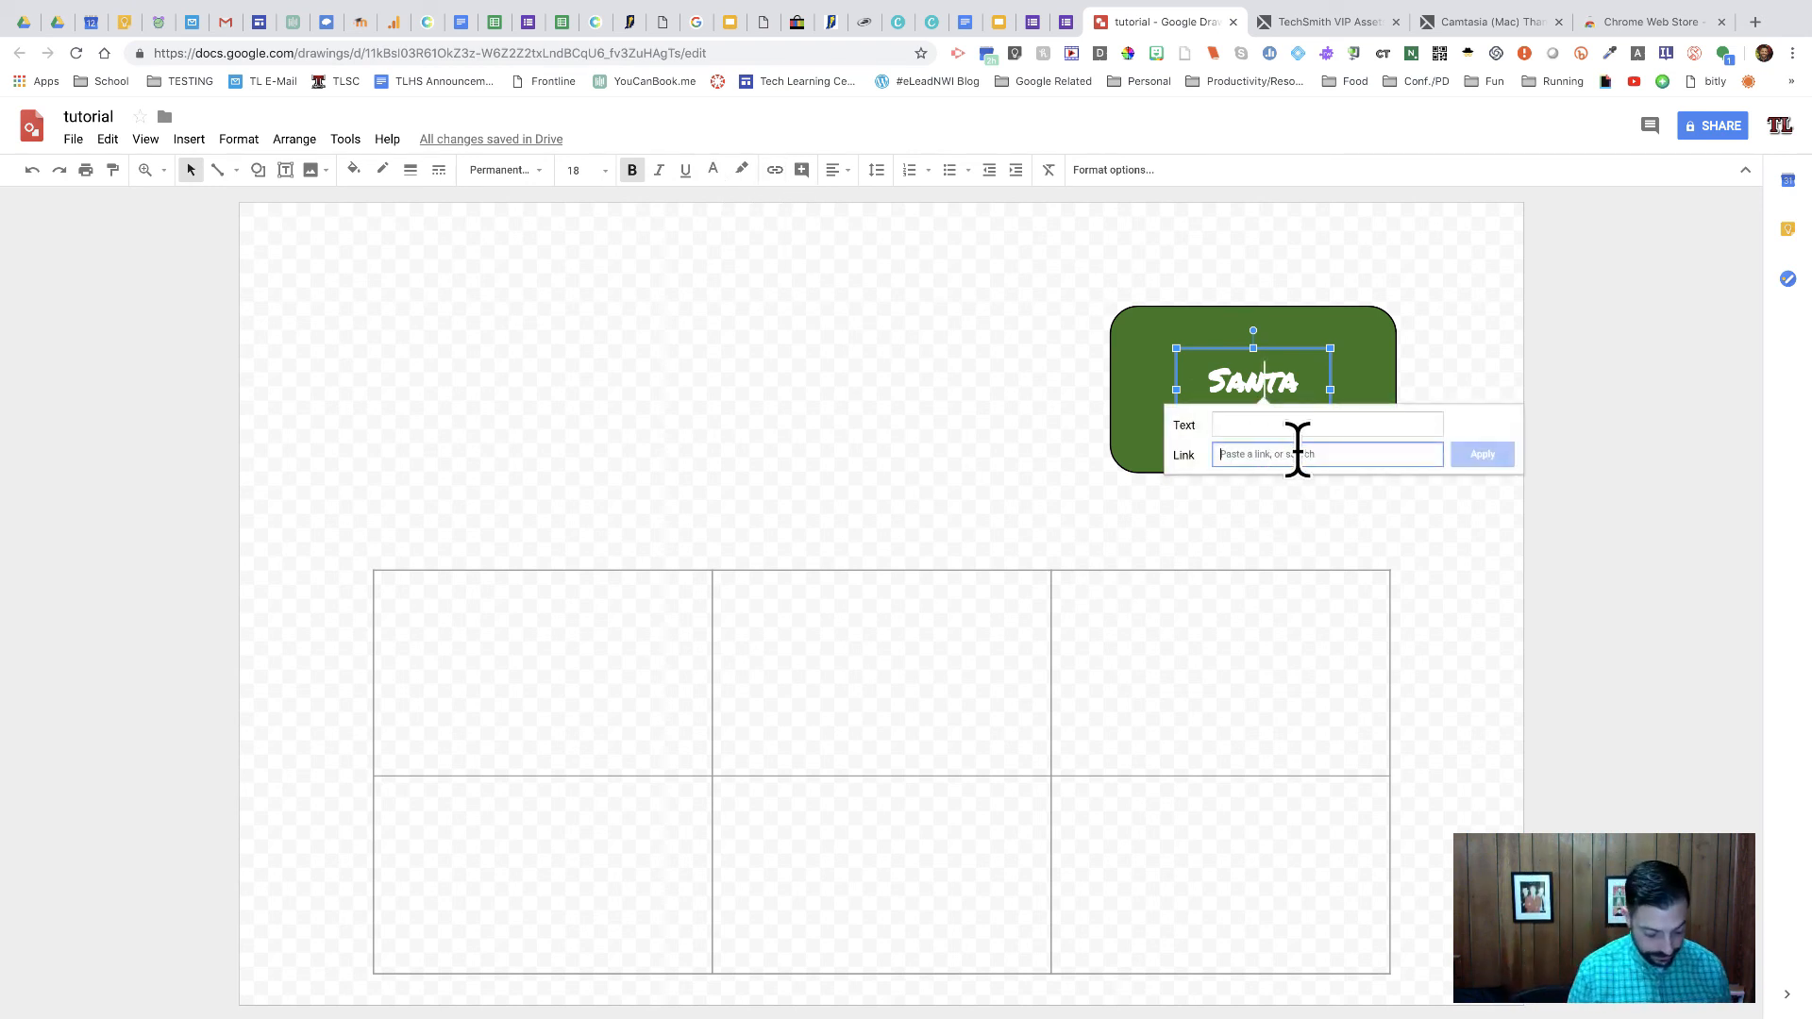
type("cnn.com")
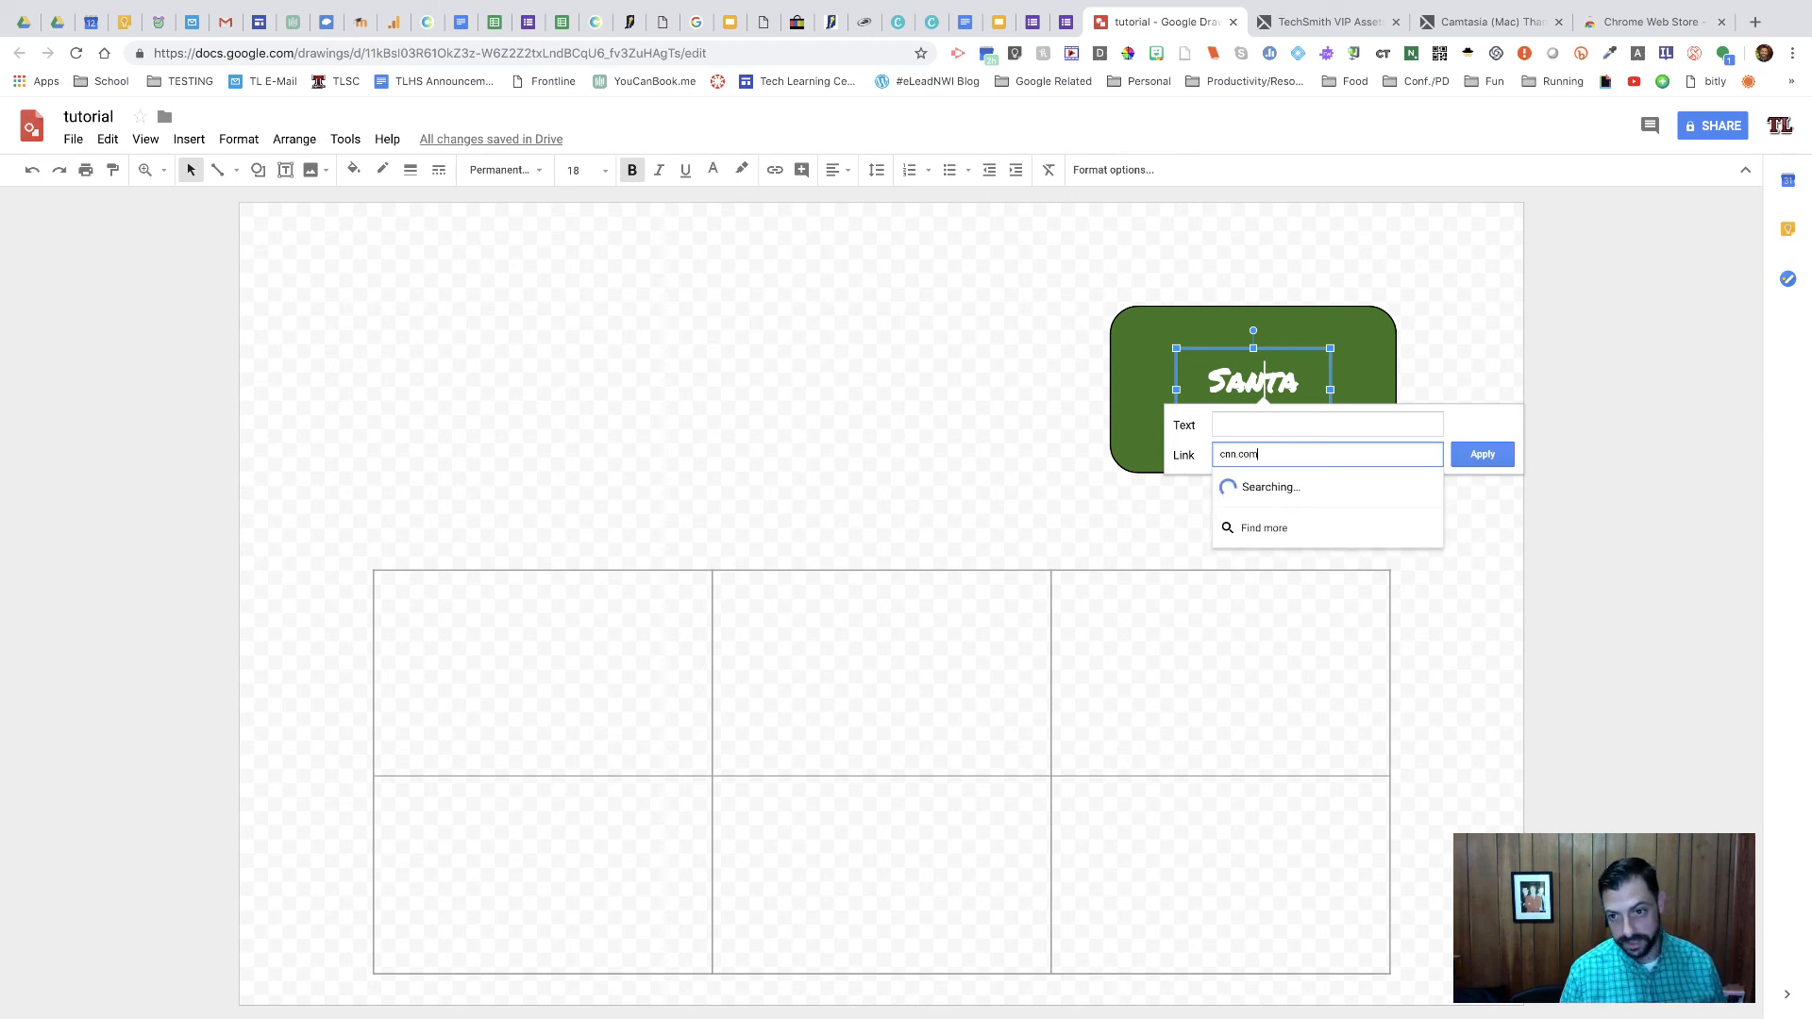
key("Return")
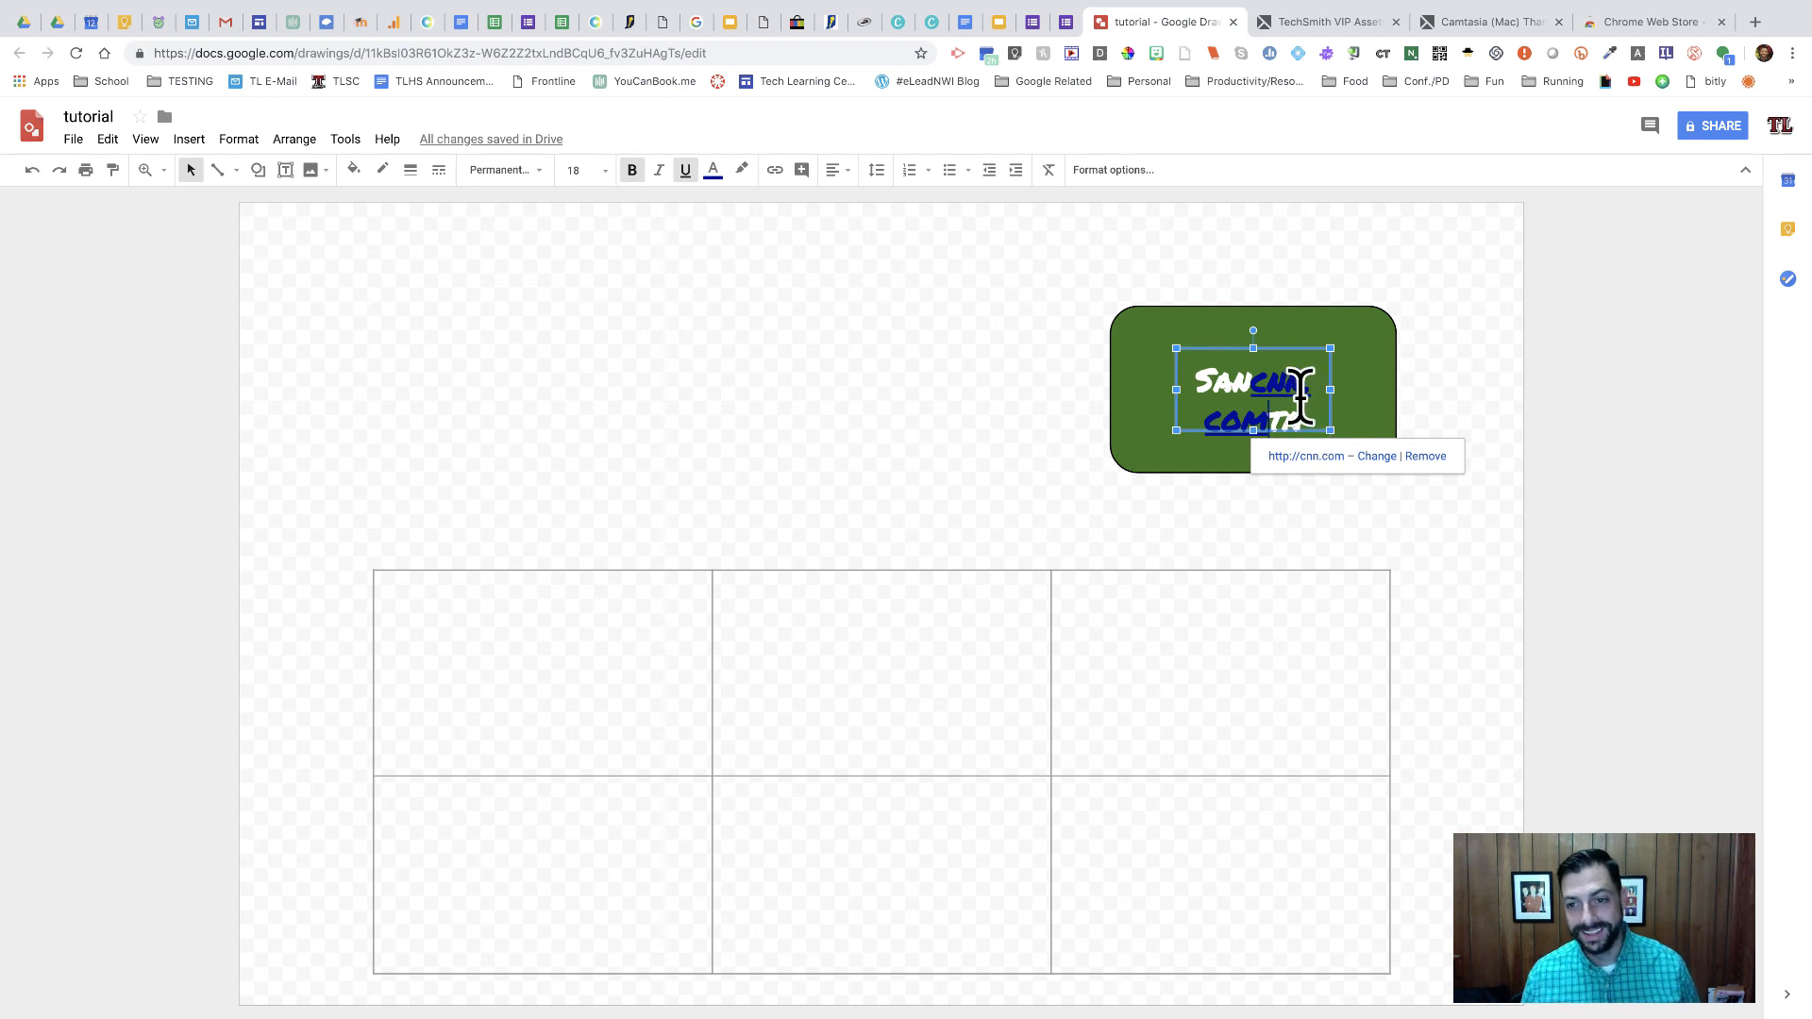
left_click(31, 170)
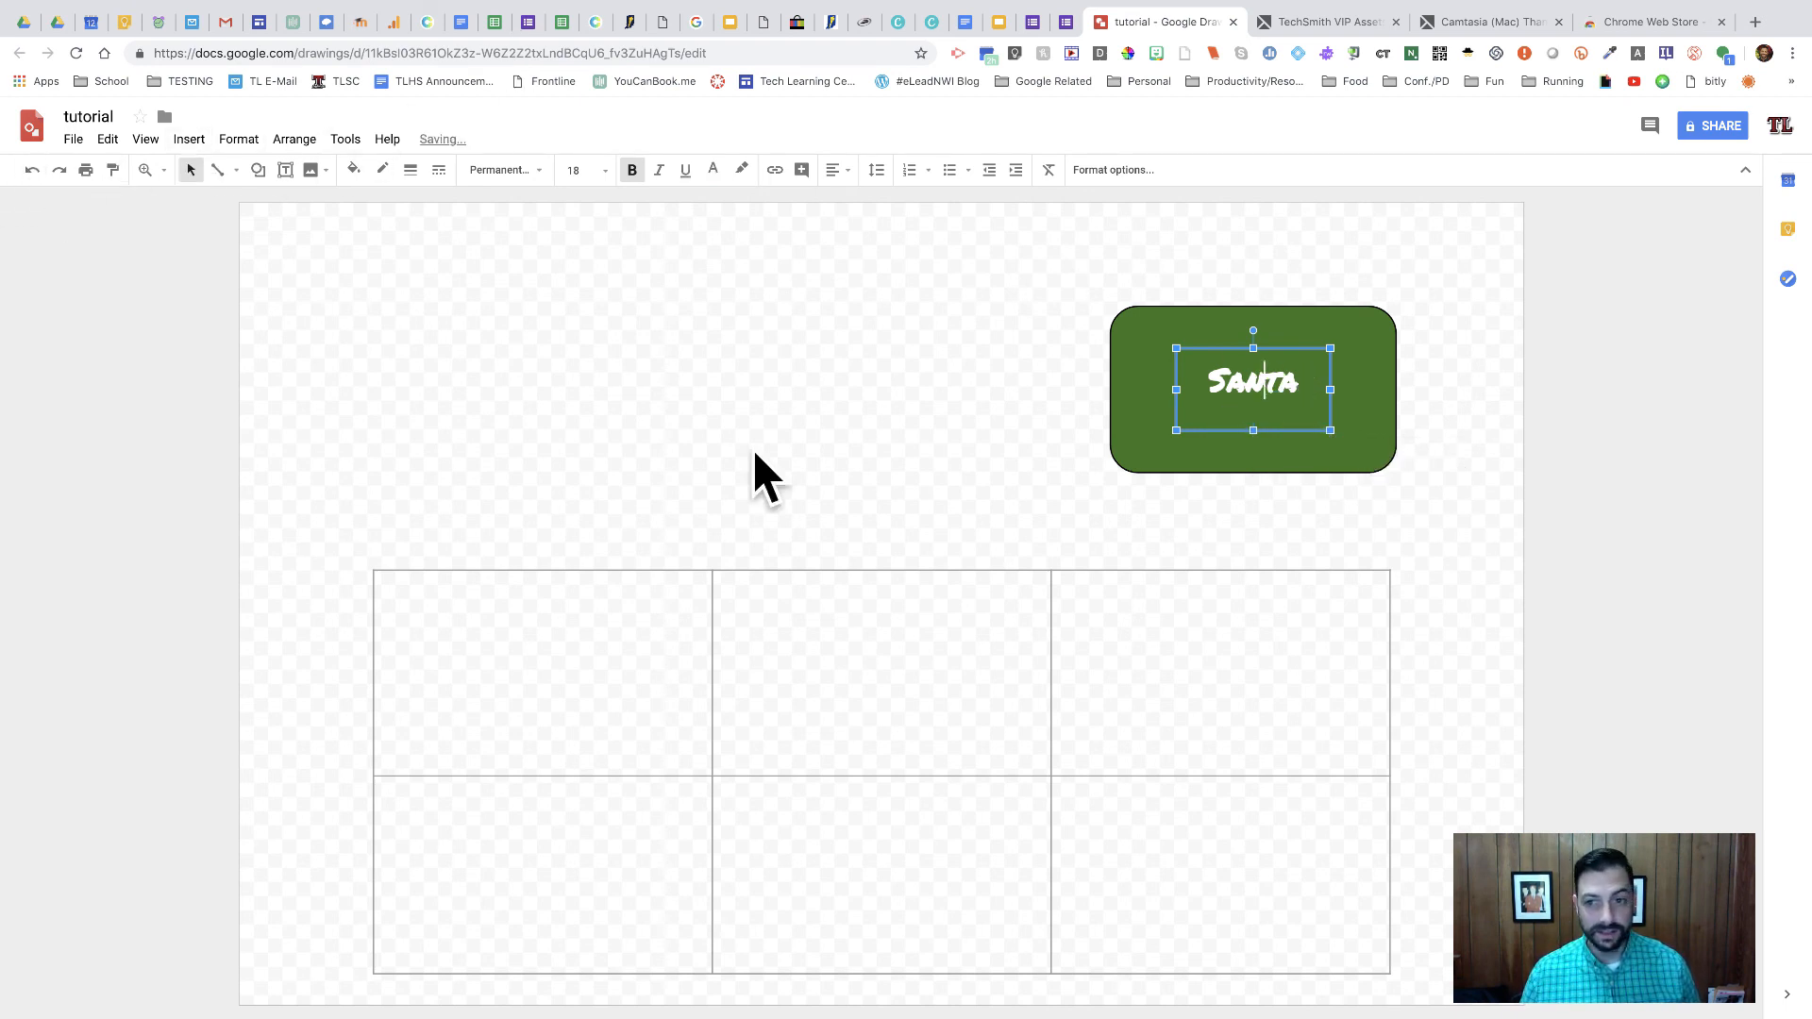
Link the whole word Santa in the green rounded rectangle to cnn.com and check the link on the text.
double_click(1262, 383)
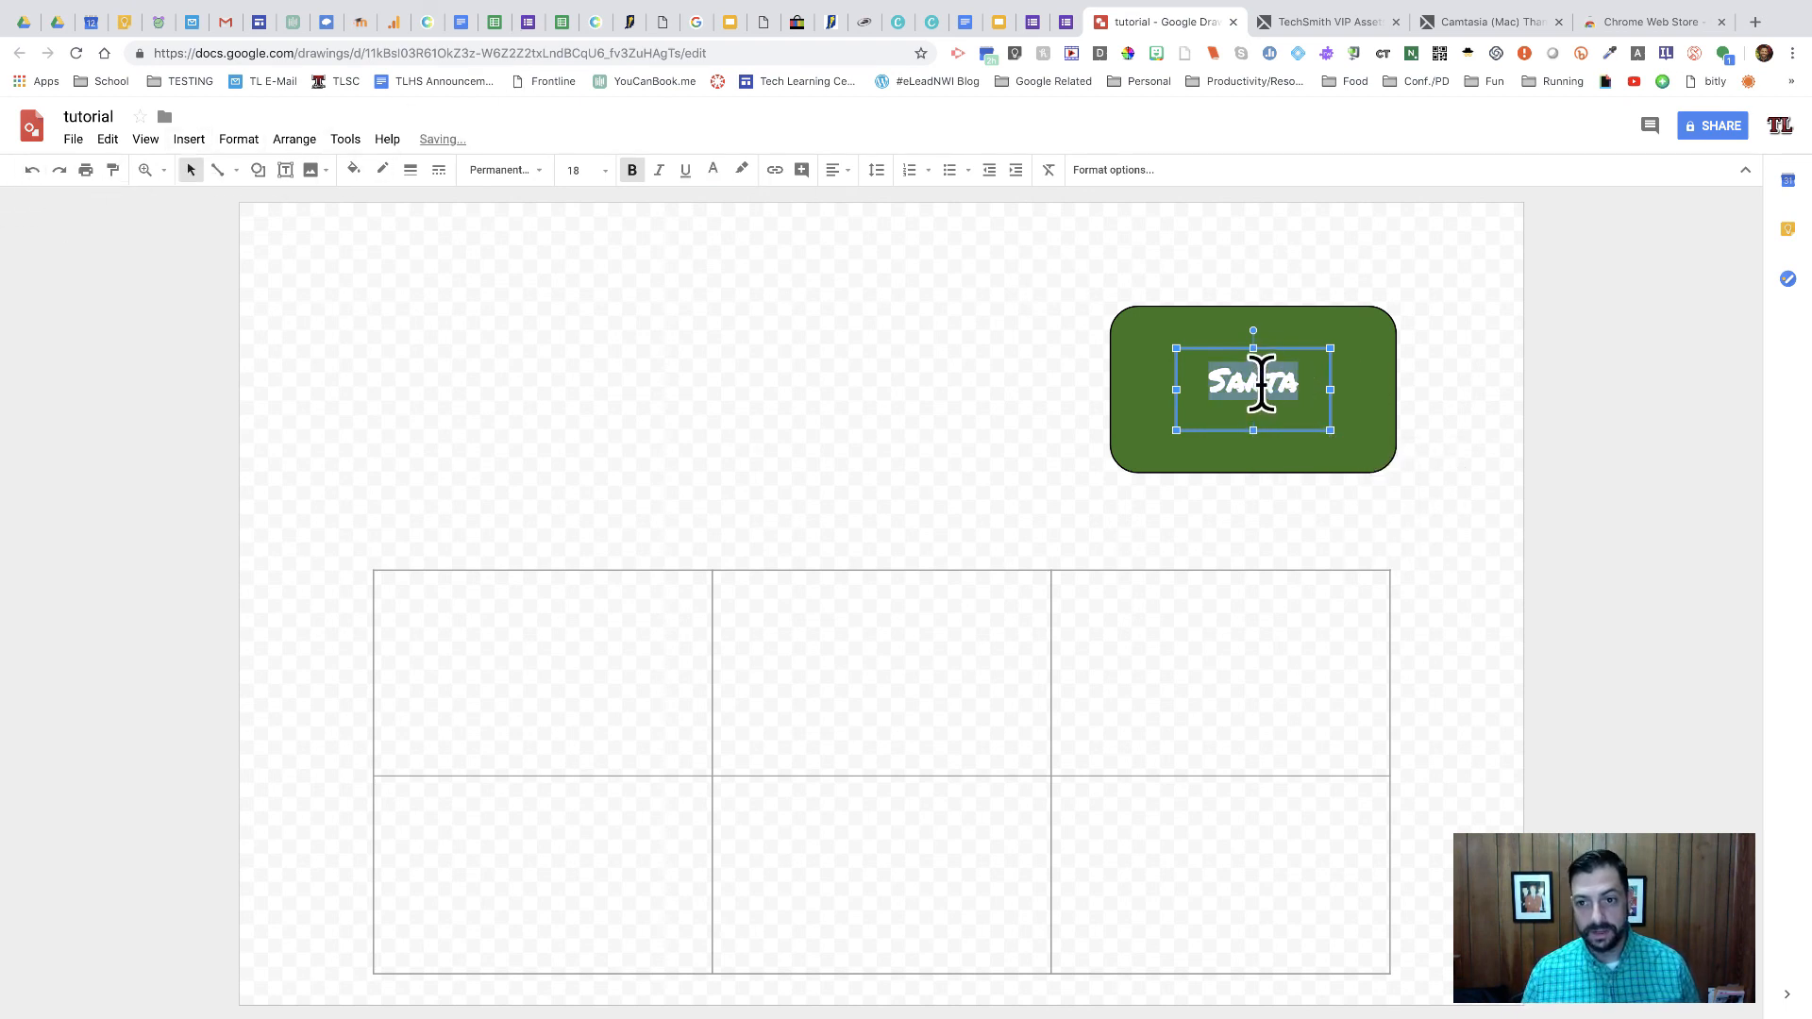
left_click(775, 170)
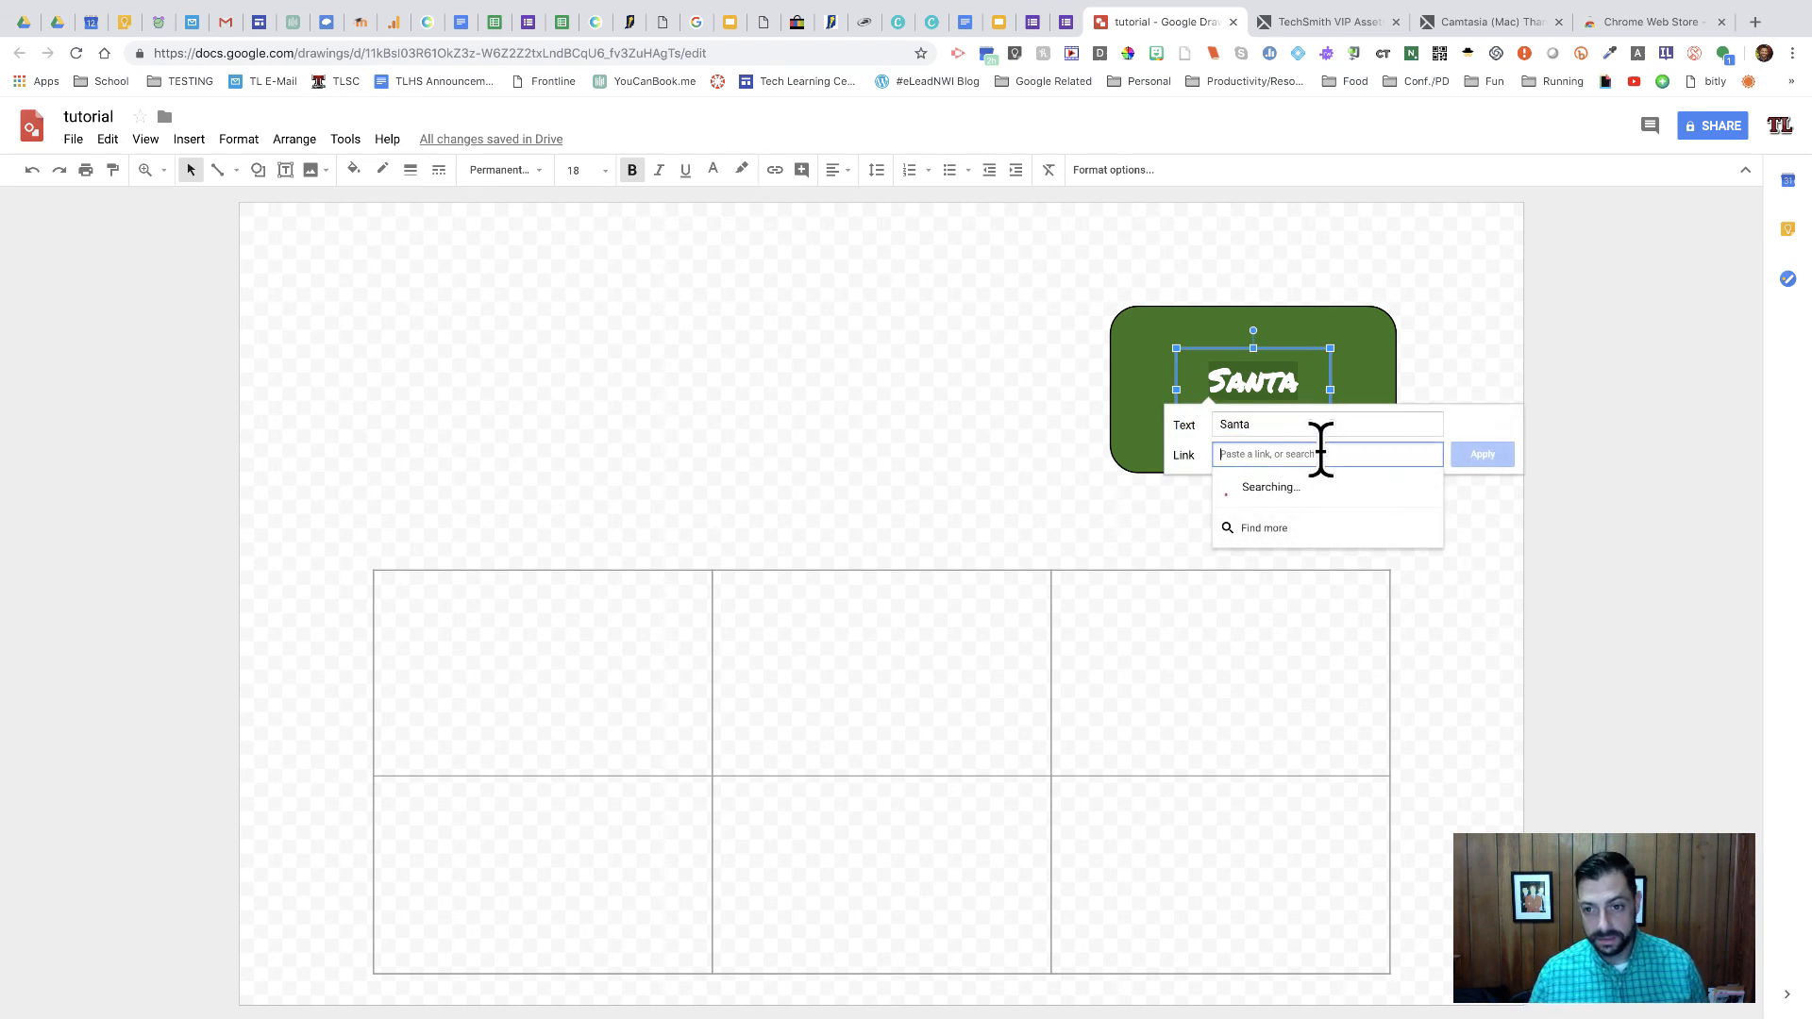
type("cnn.com")
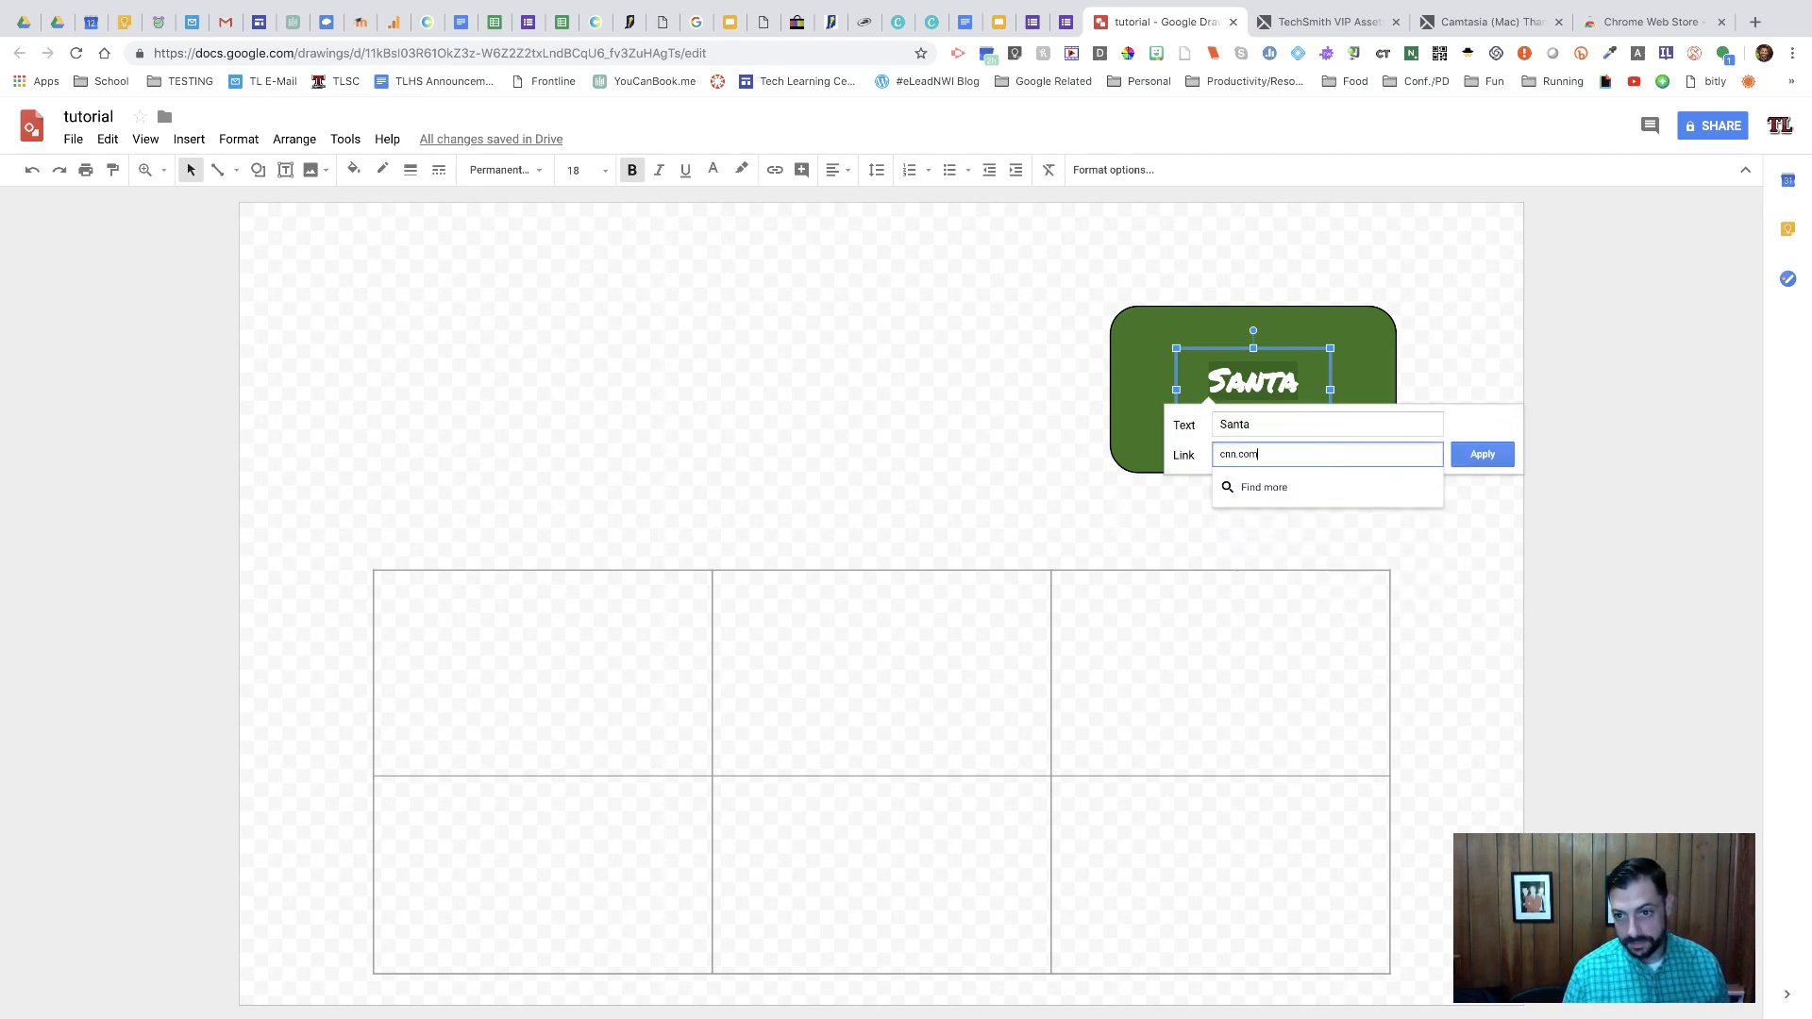
key("Return")
left_click(1423, 535)
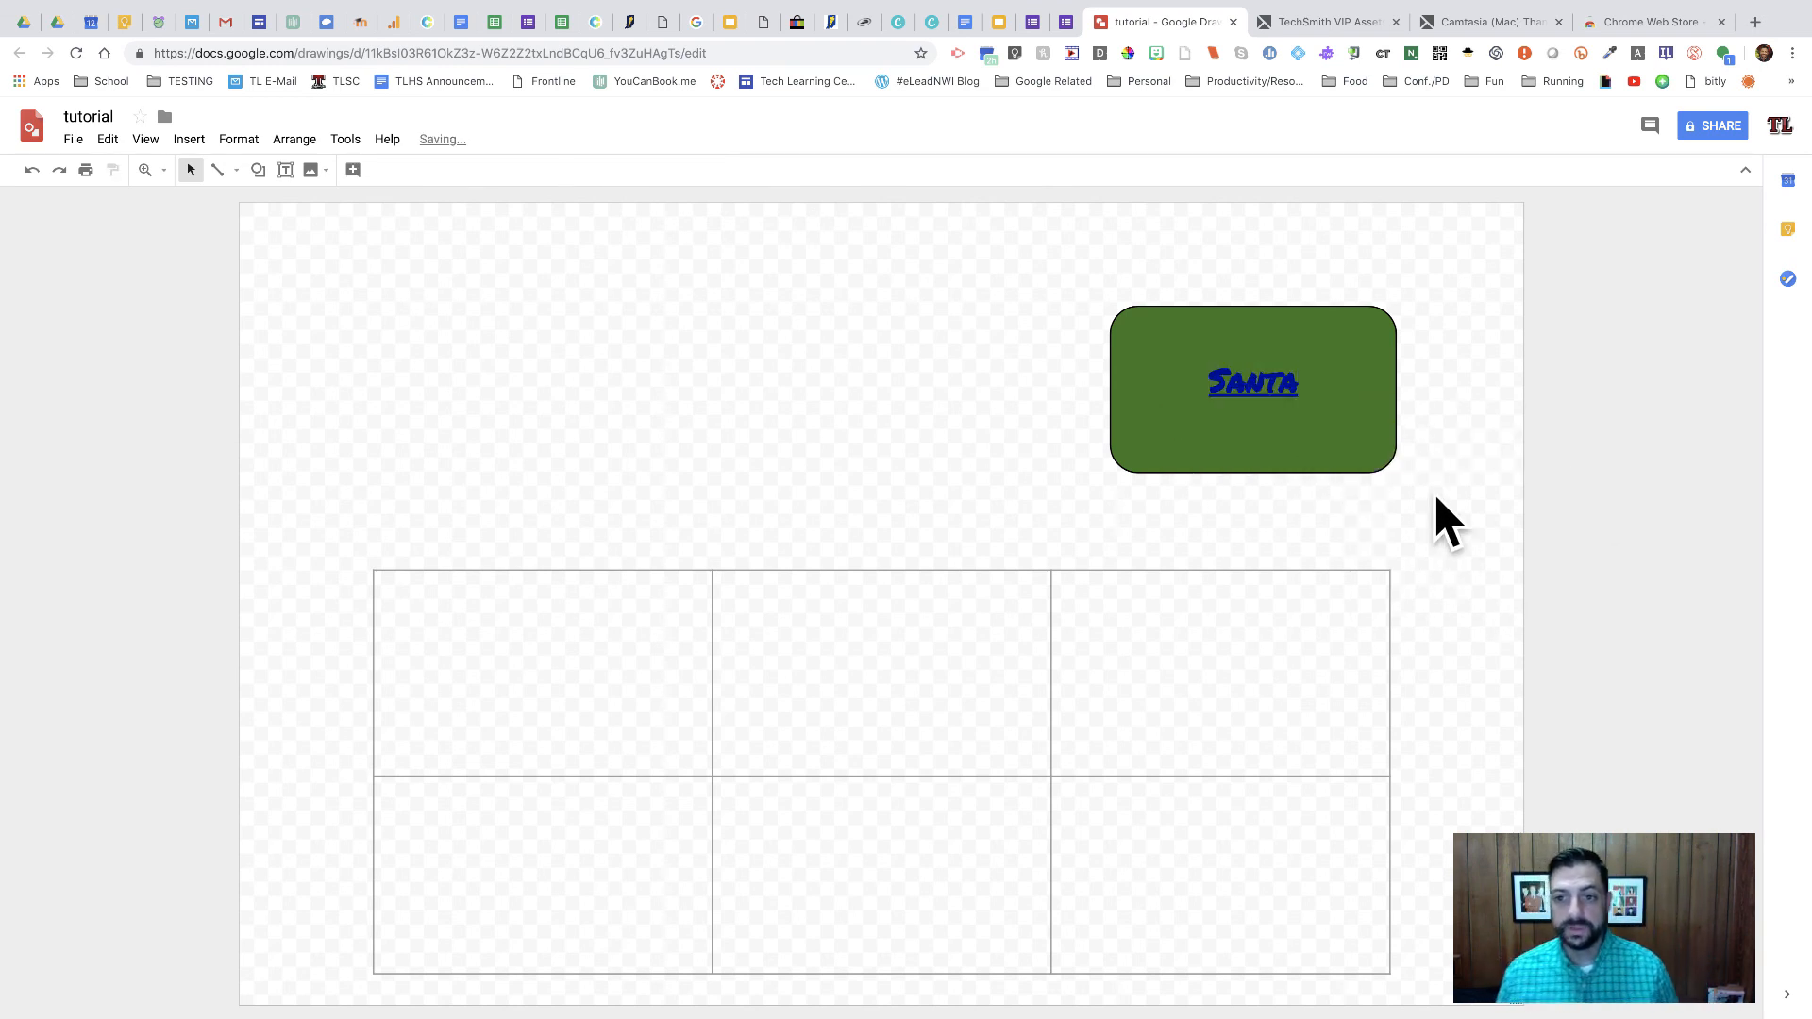
left_click(1254, 391)
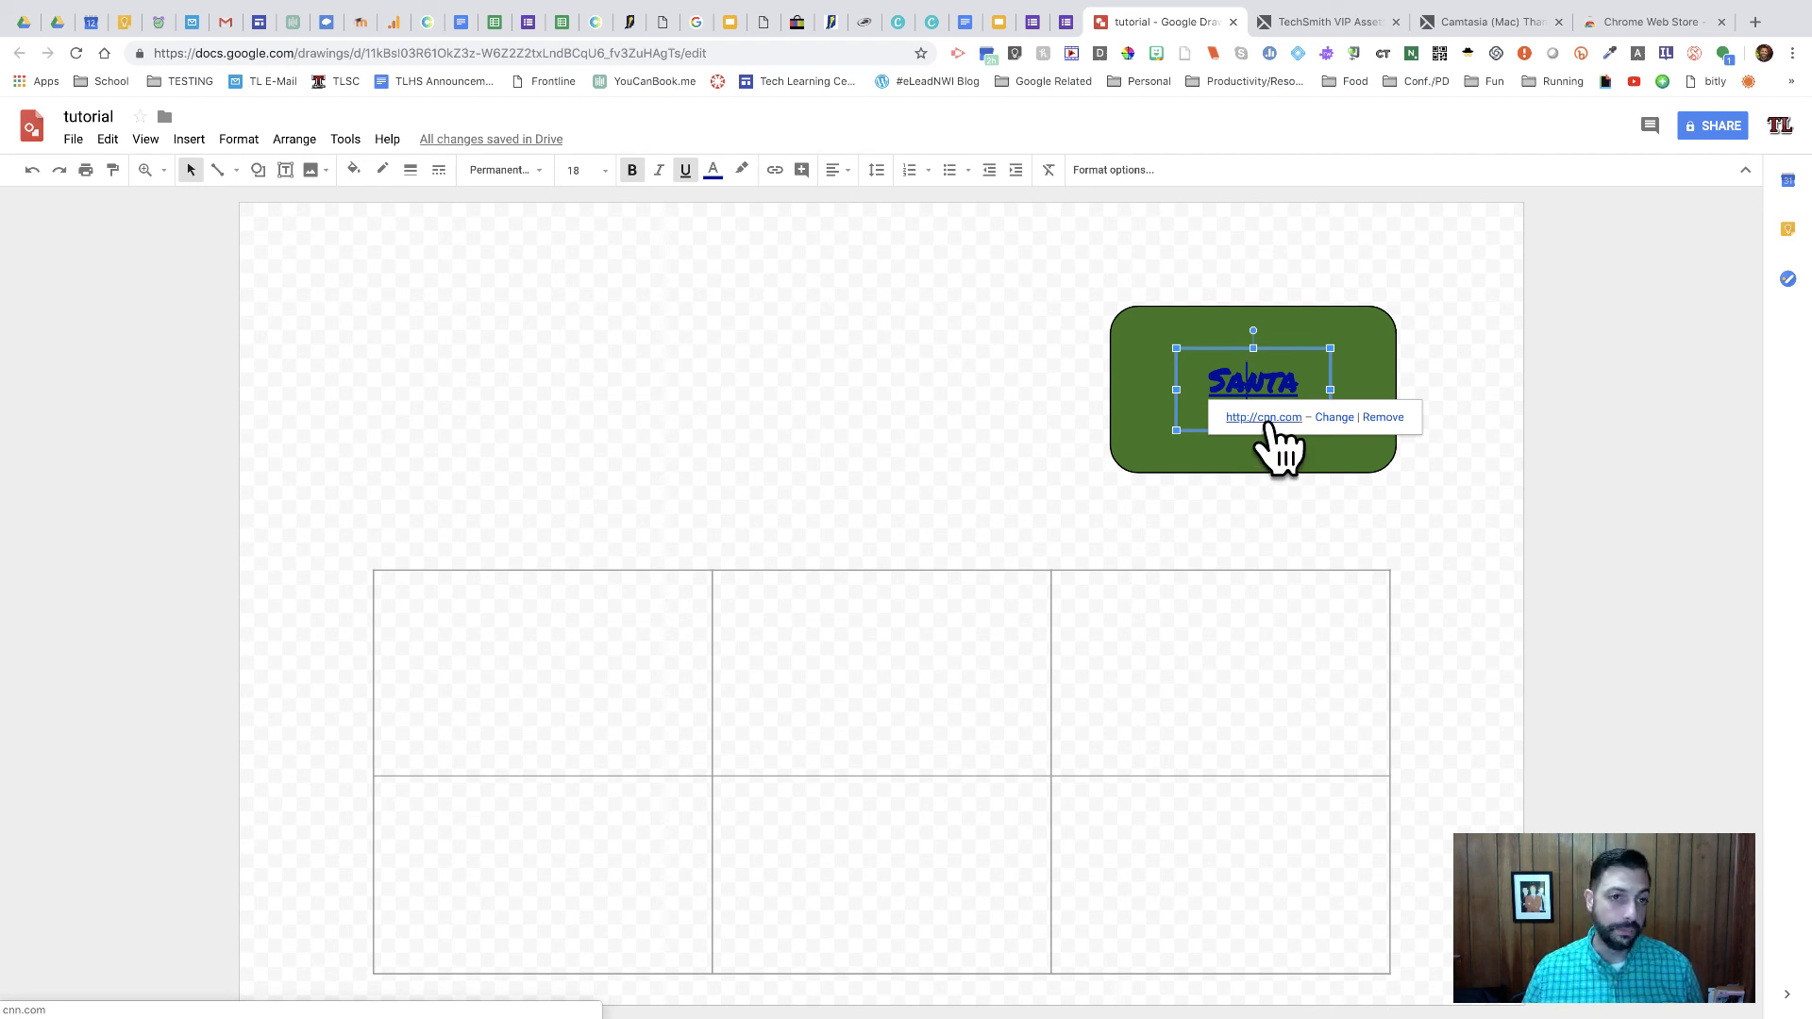
left_click(1308, 510)
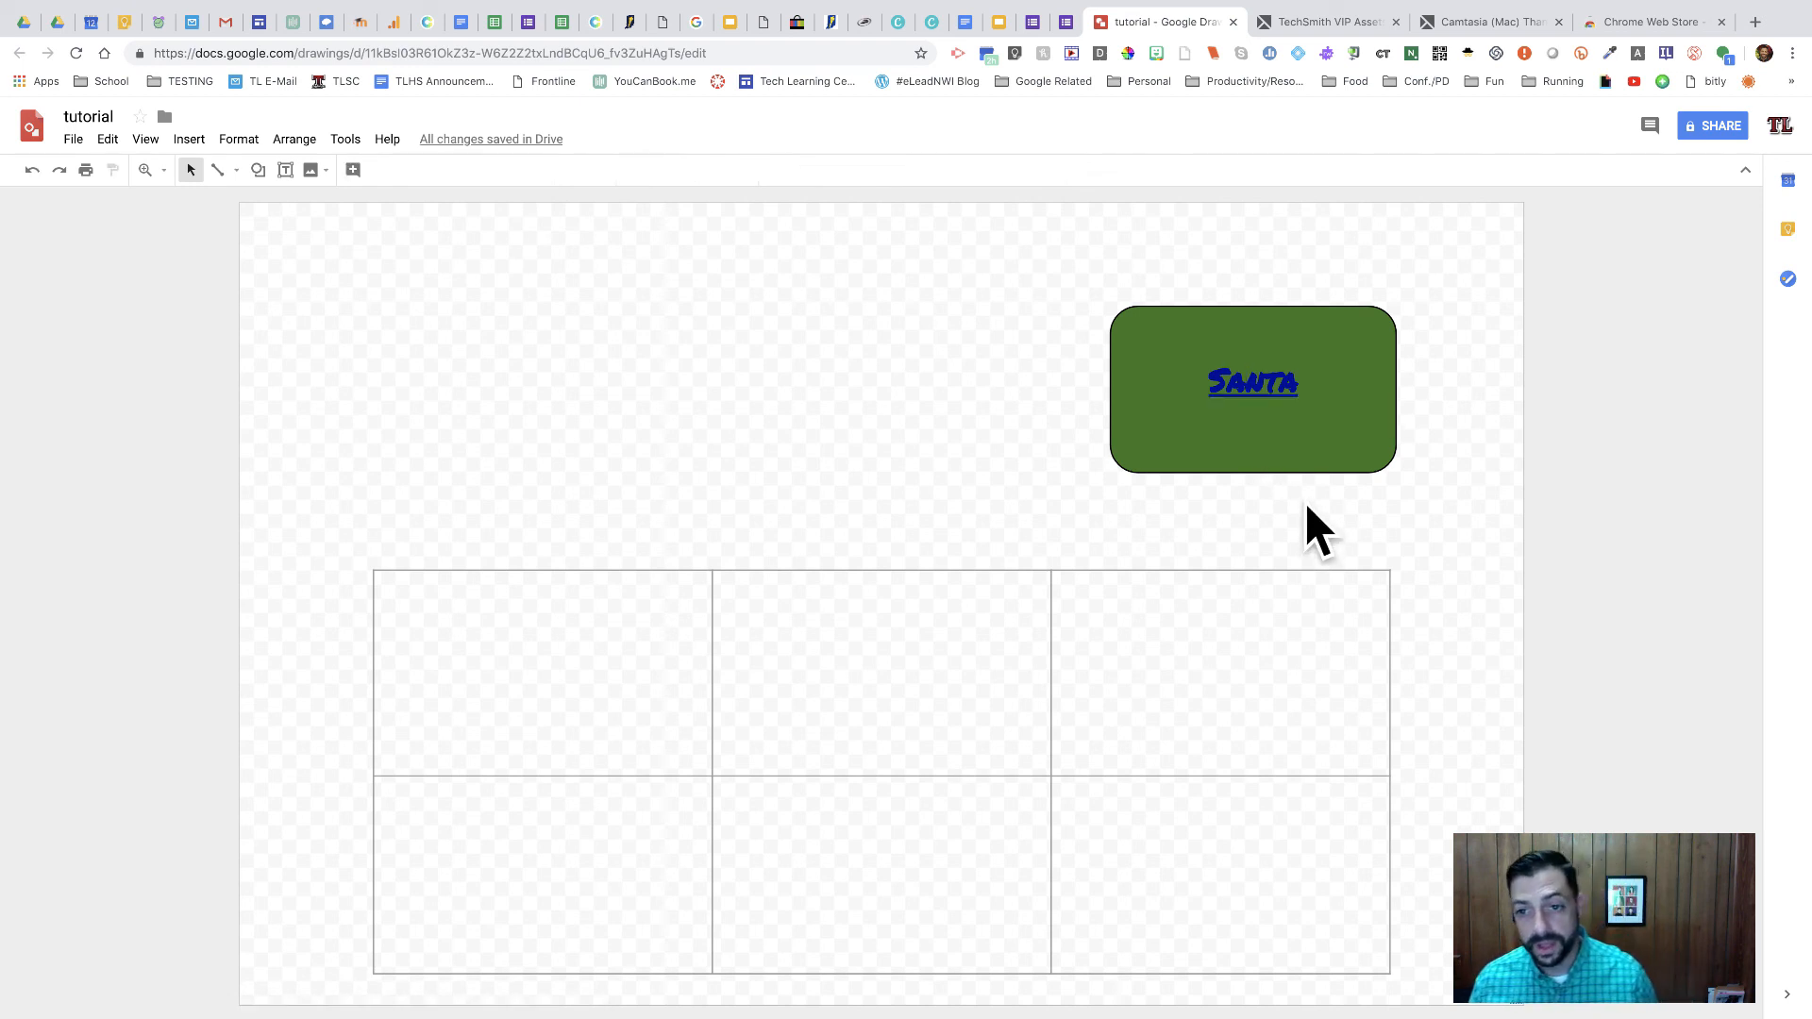